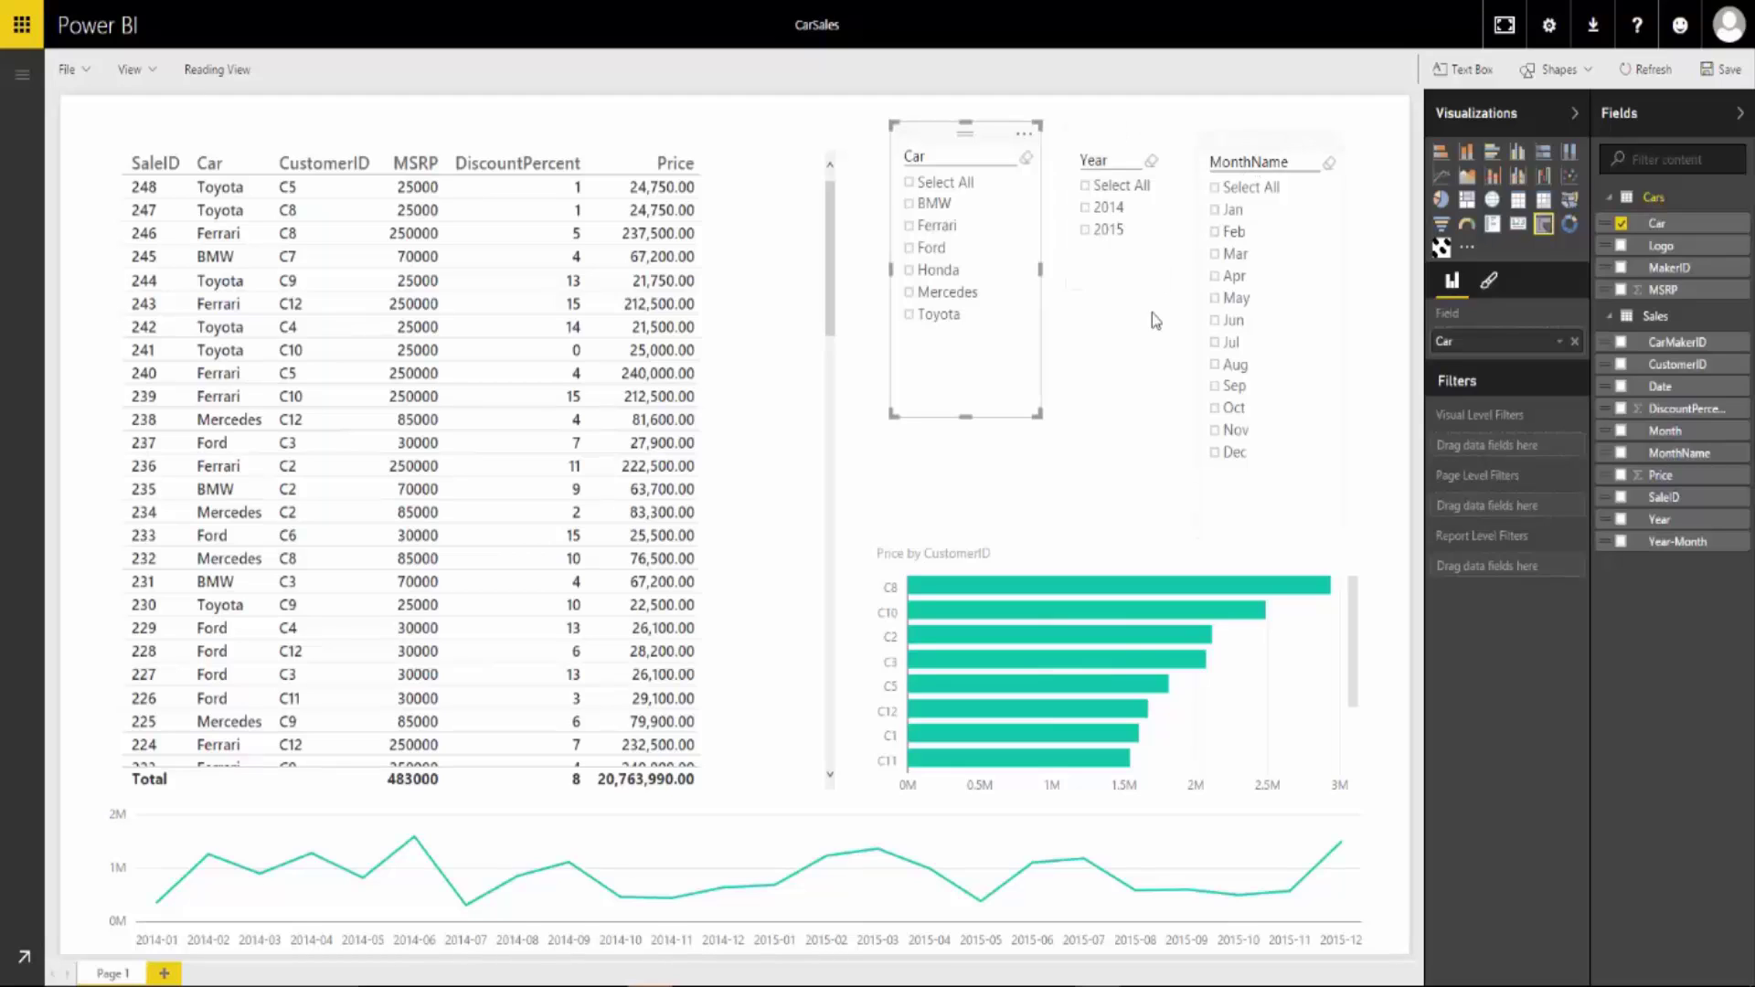
Step: Filter the report by year 2014 and by BMW using the Year and Car slicers, clearing each filter after trying it
click(1085, 208)
click(1086, 209)
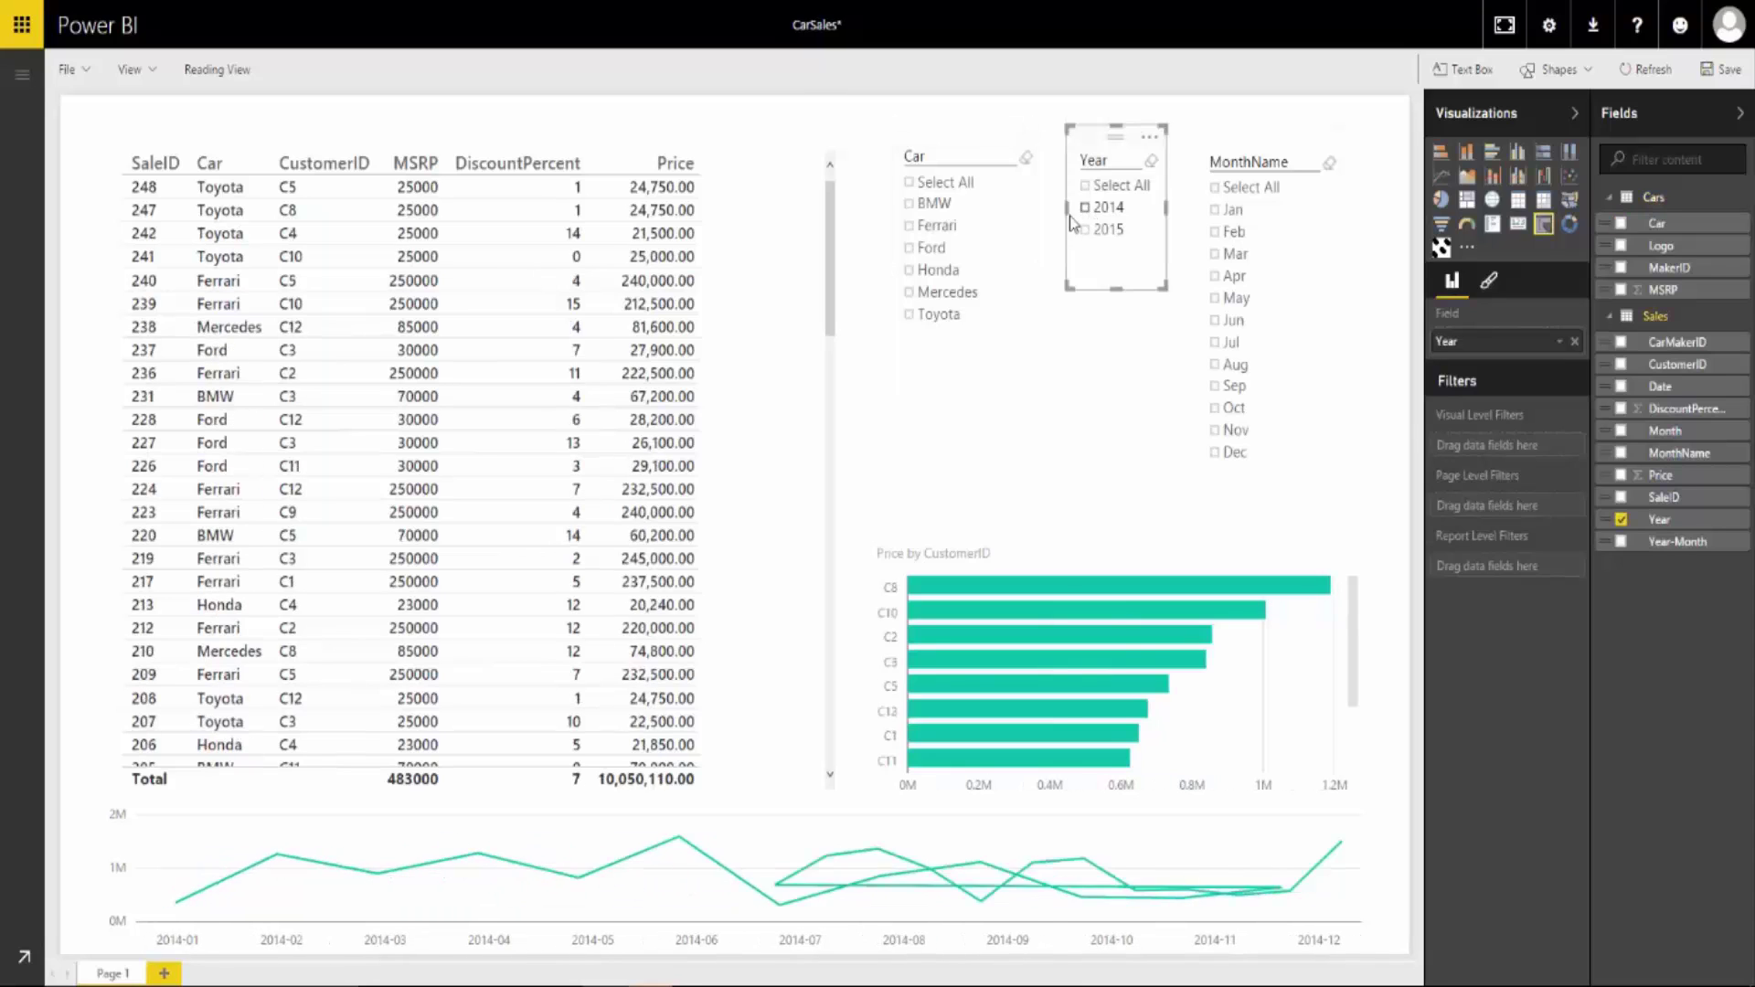
click(909, 203)
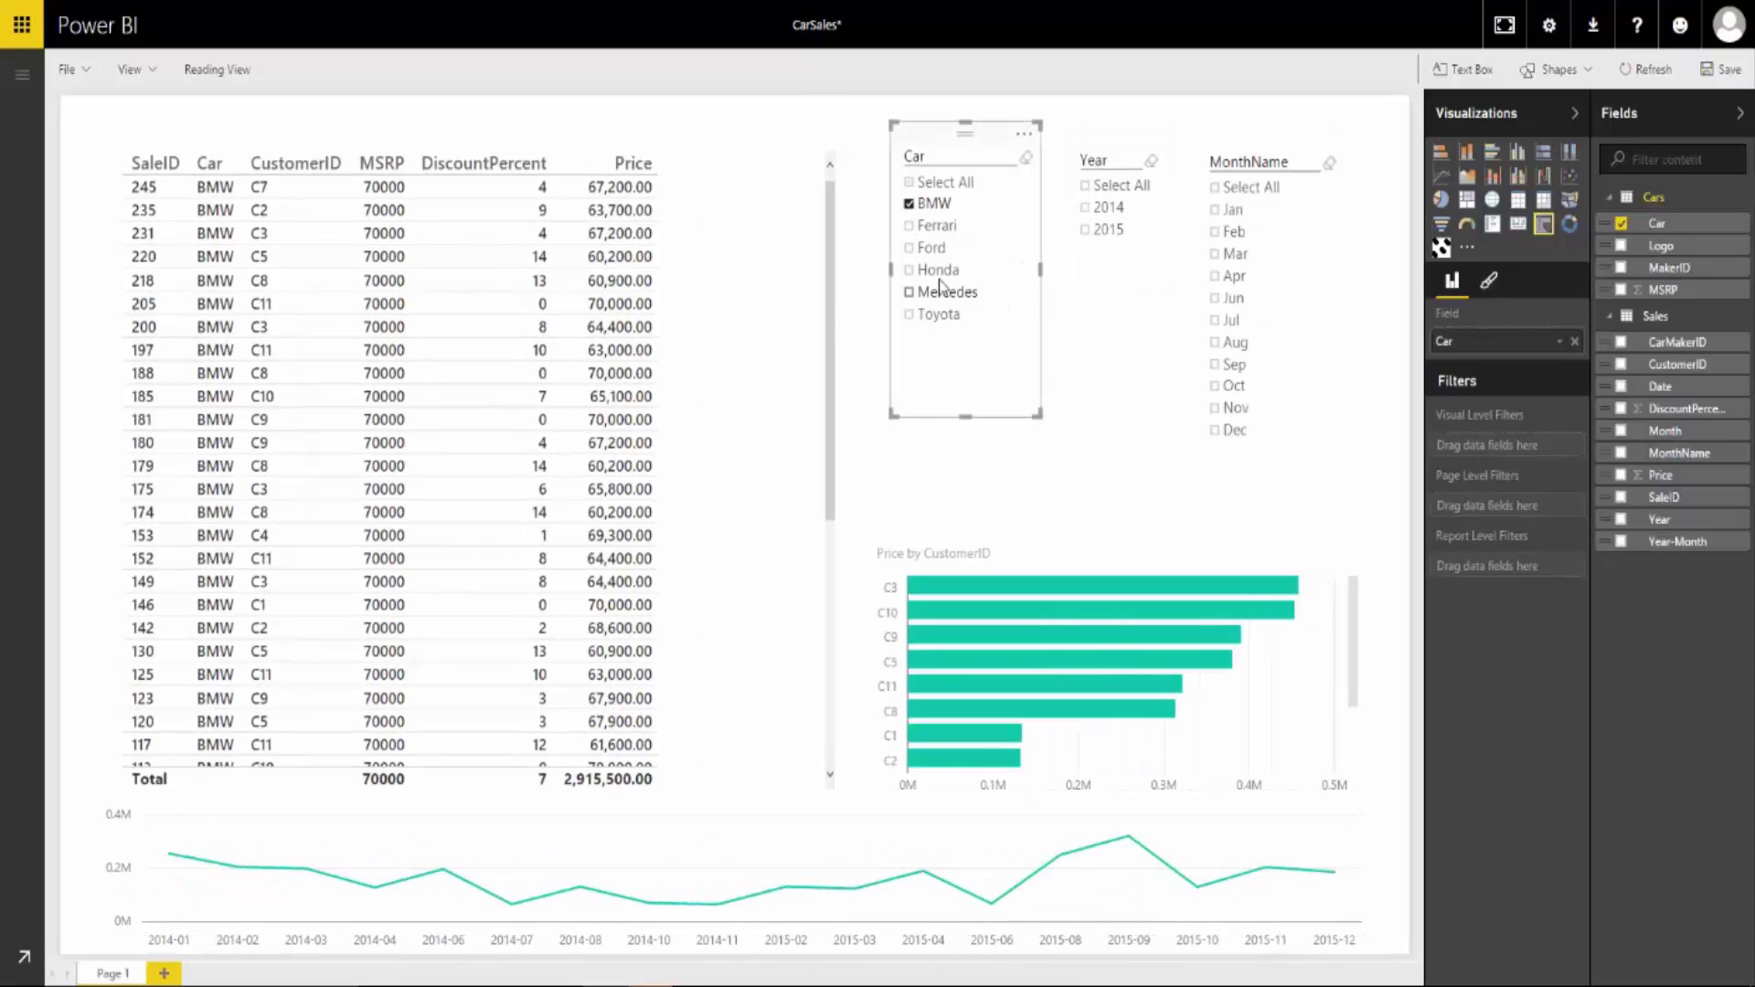
click(911, 204)
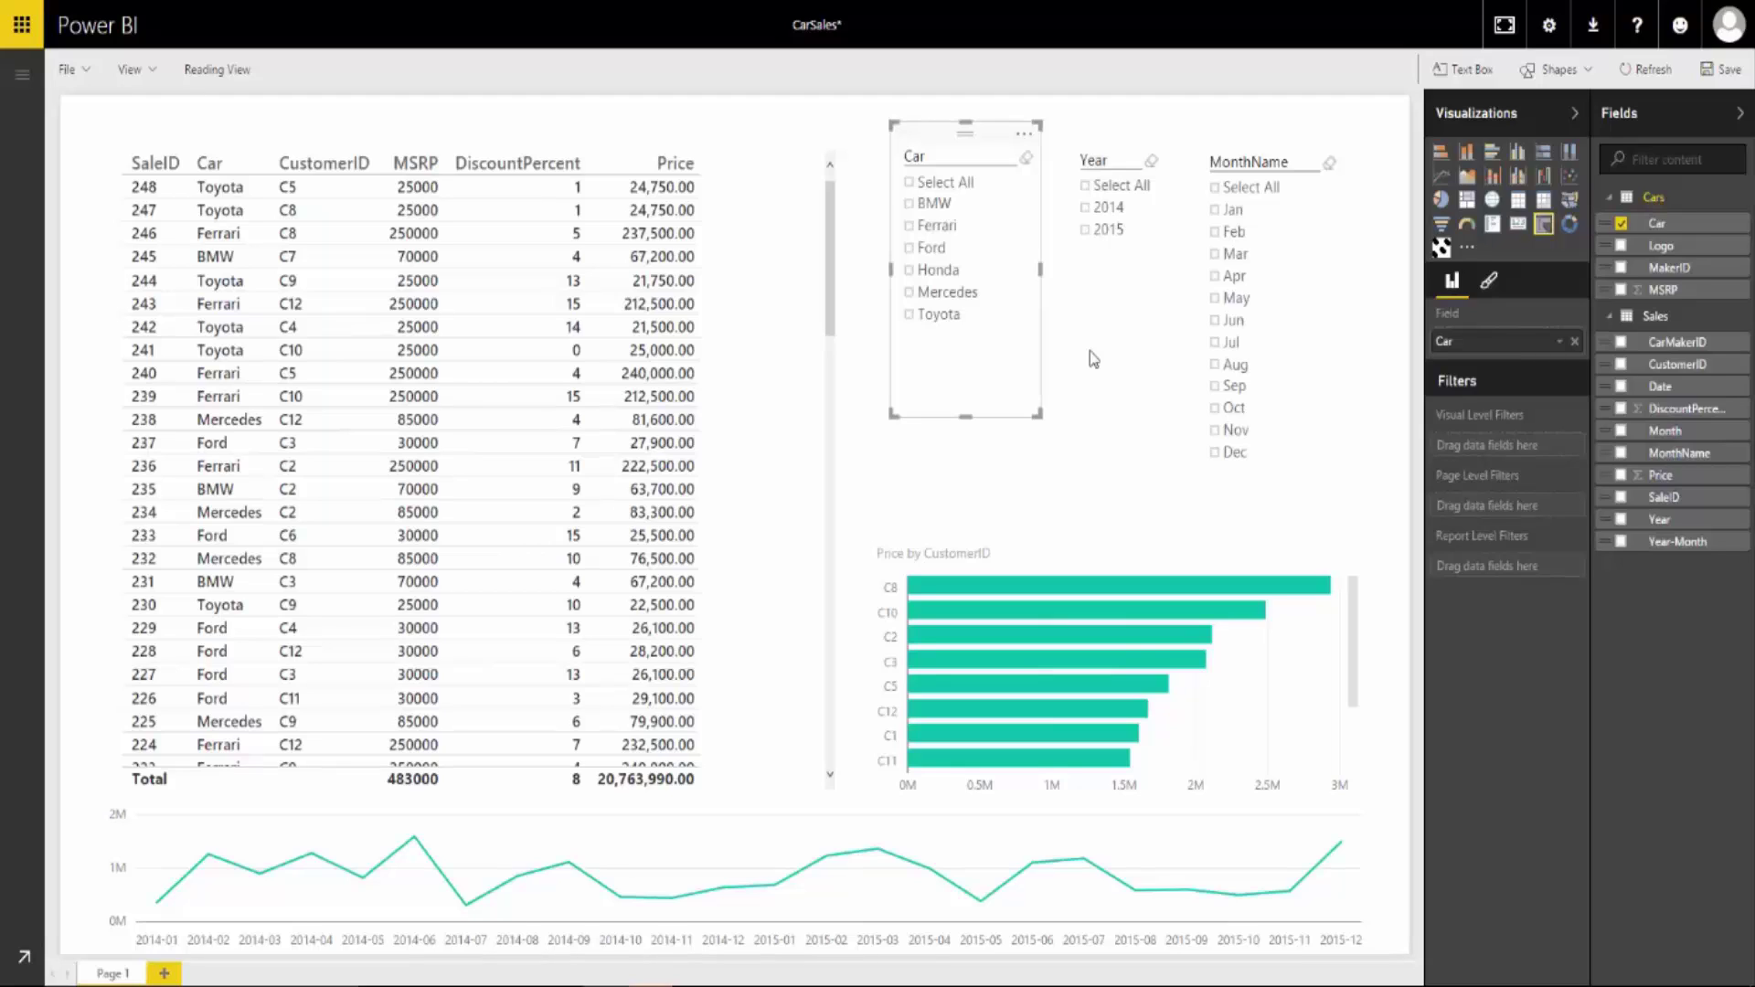
Step: Convert the MonthName slicer into the Chiclet Slicer custom visual
click(1247, 146)
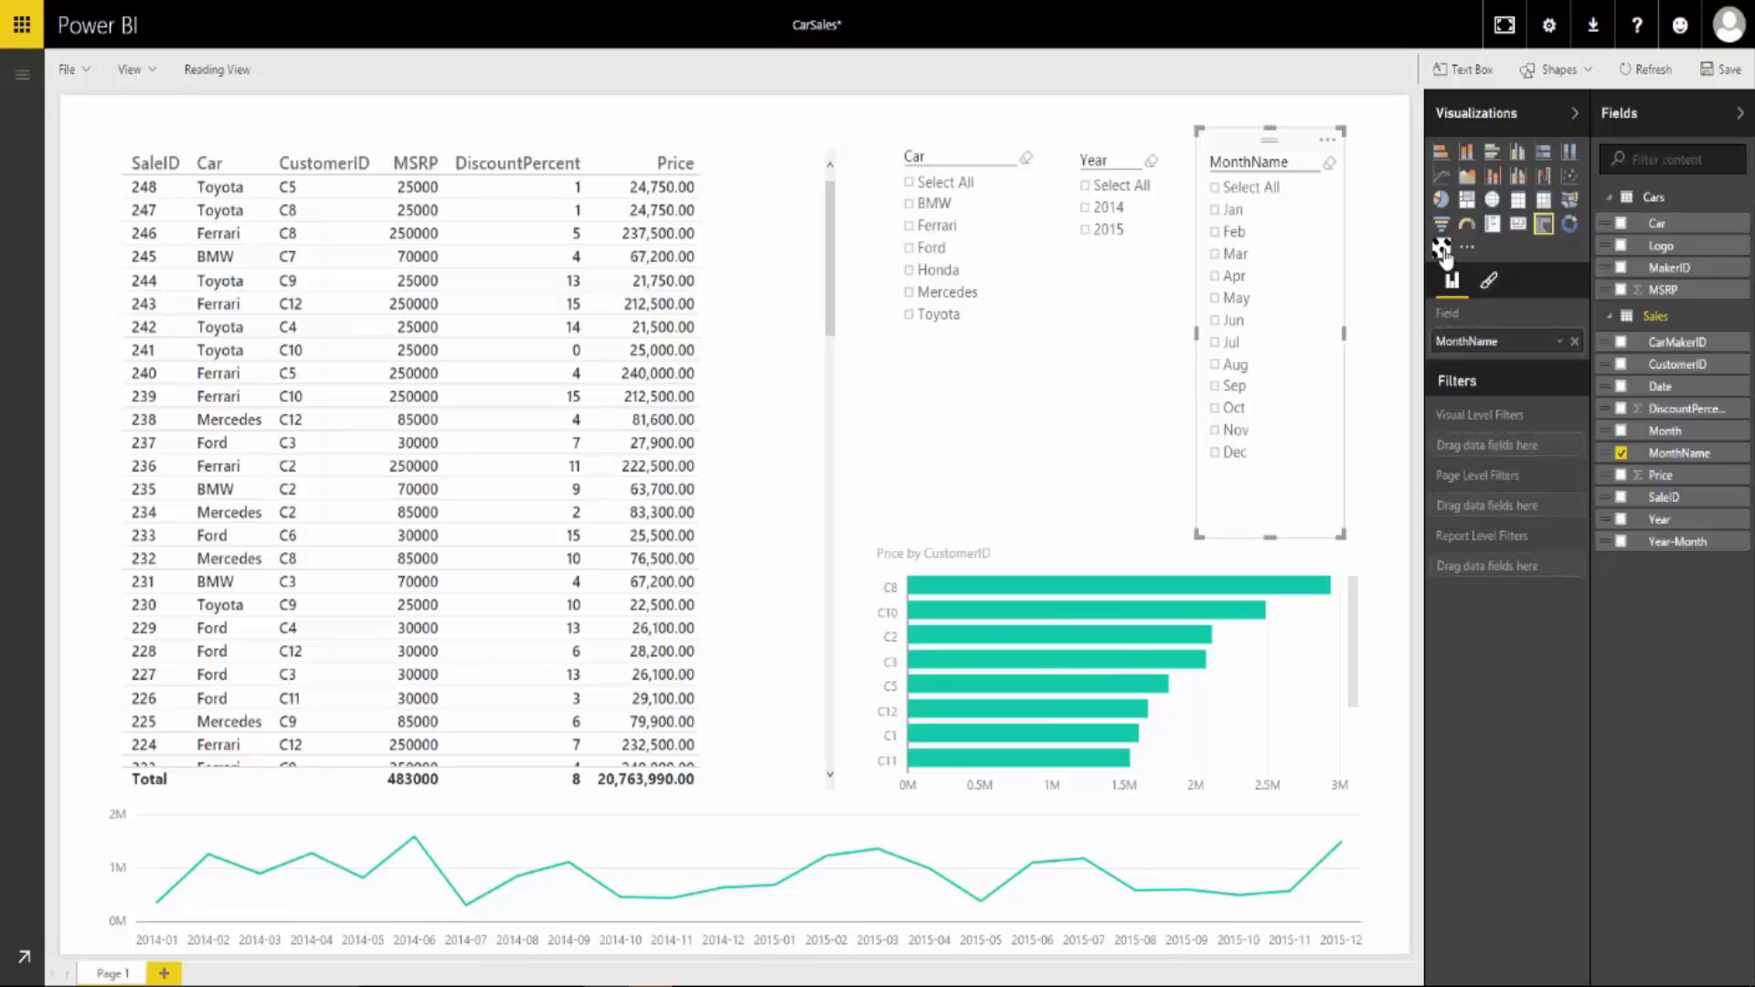
click(1441, 248)
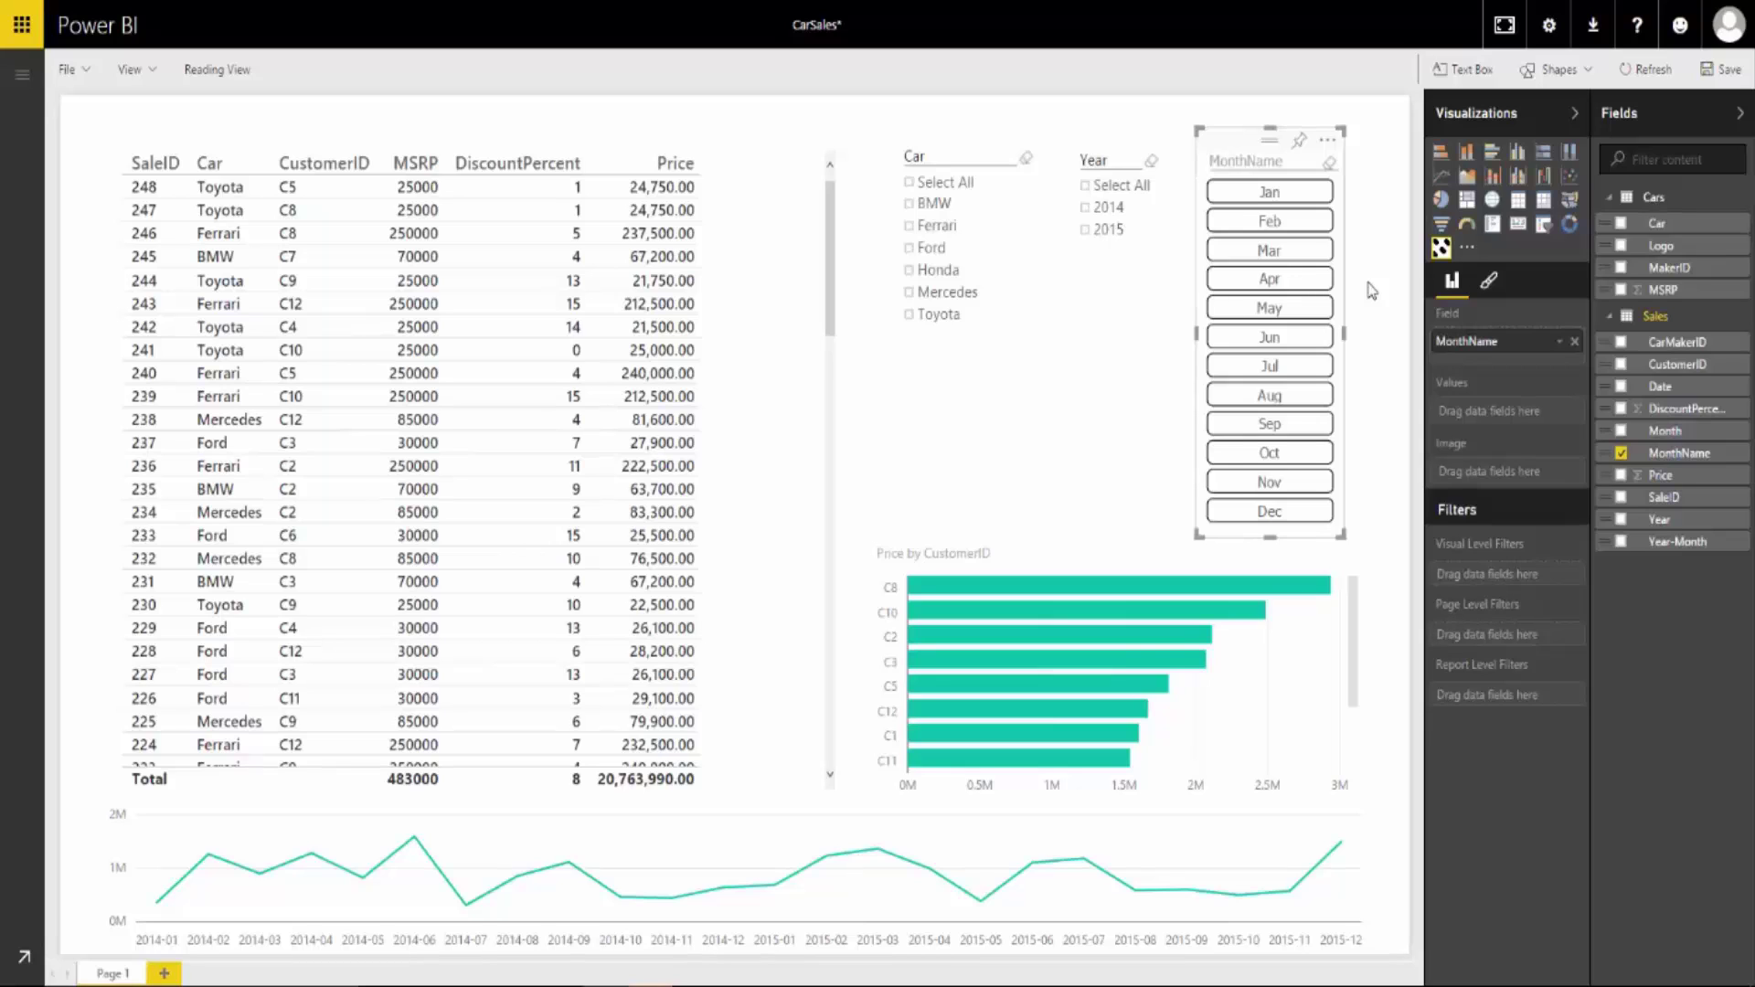
Step: Filter by single months from Mar to Jun, select Mar through Jun together, and clear the month filter
click(1276, 260)
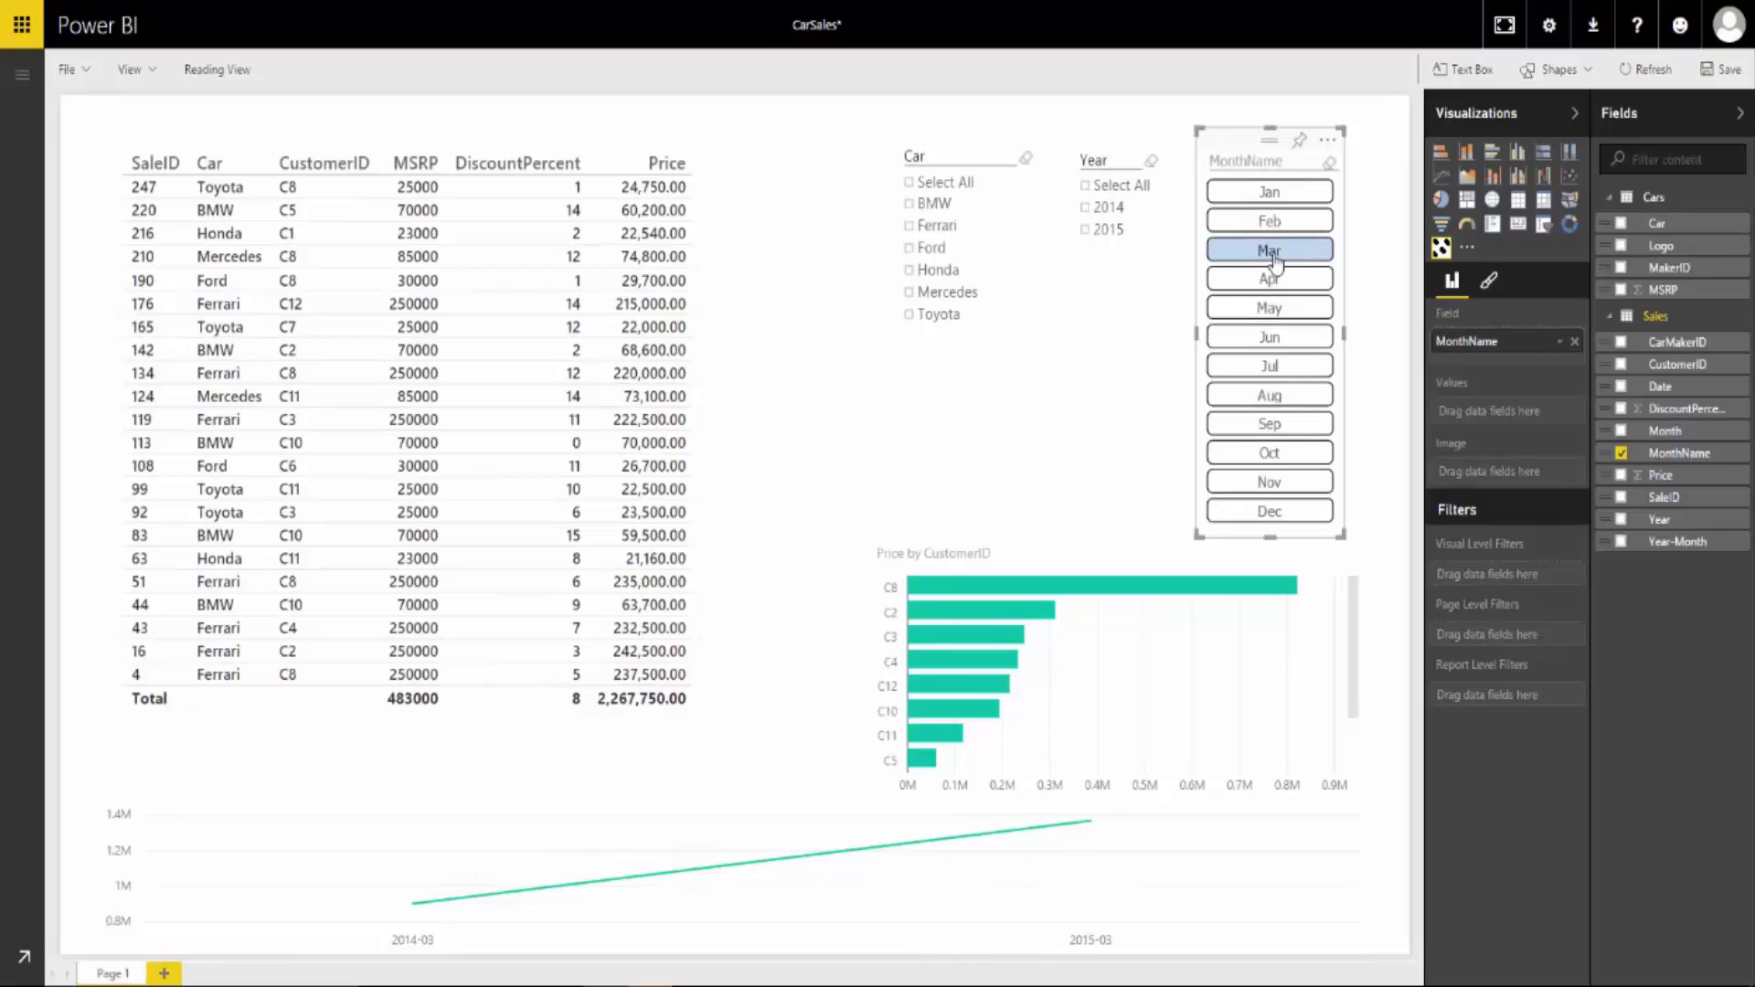
click(1277, 283)
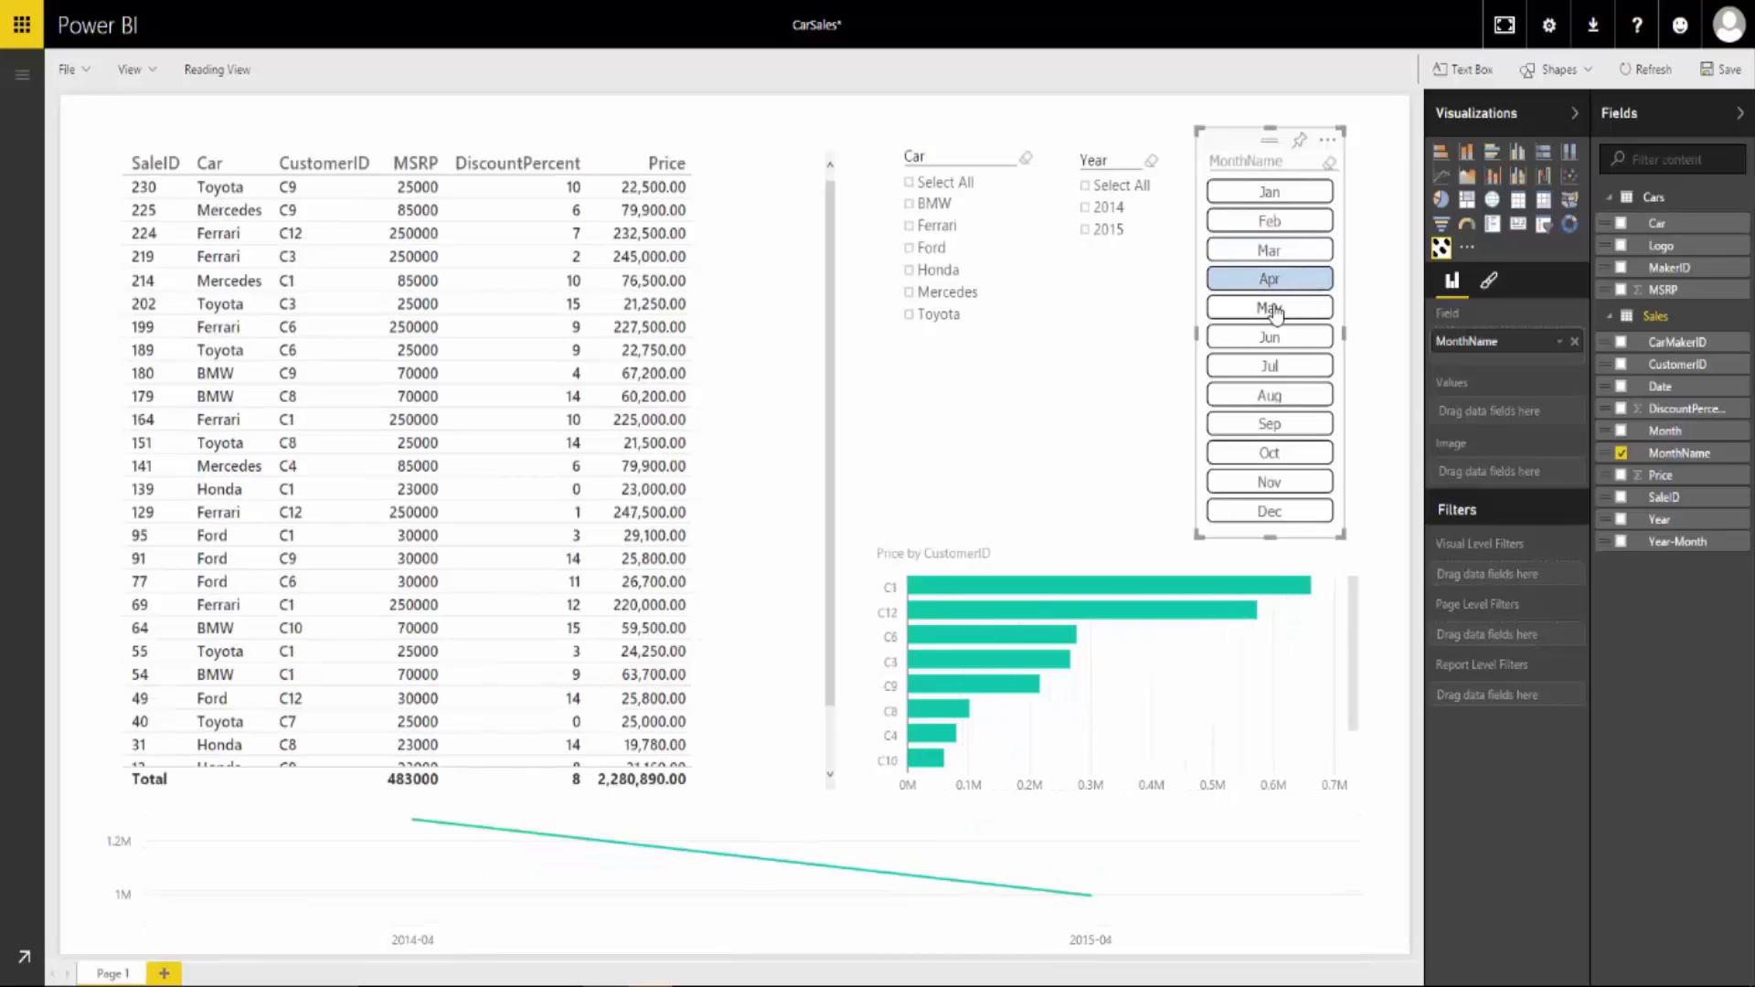
click(1276, 311)
click(1280, 339)
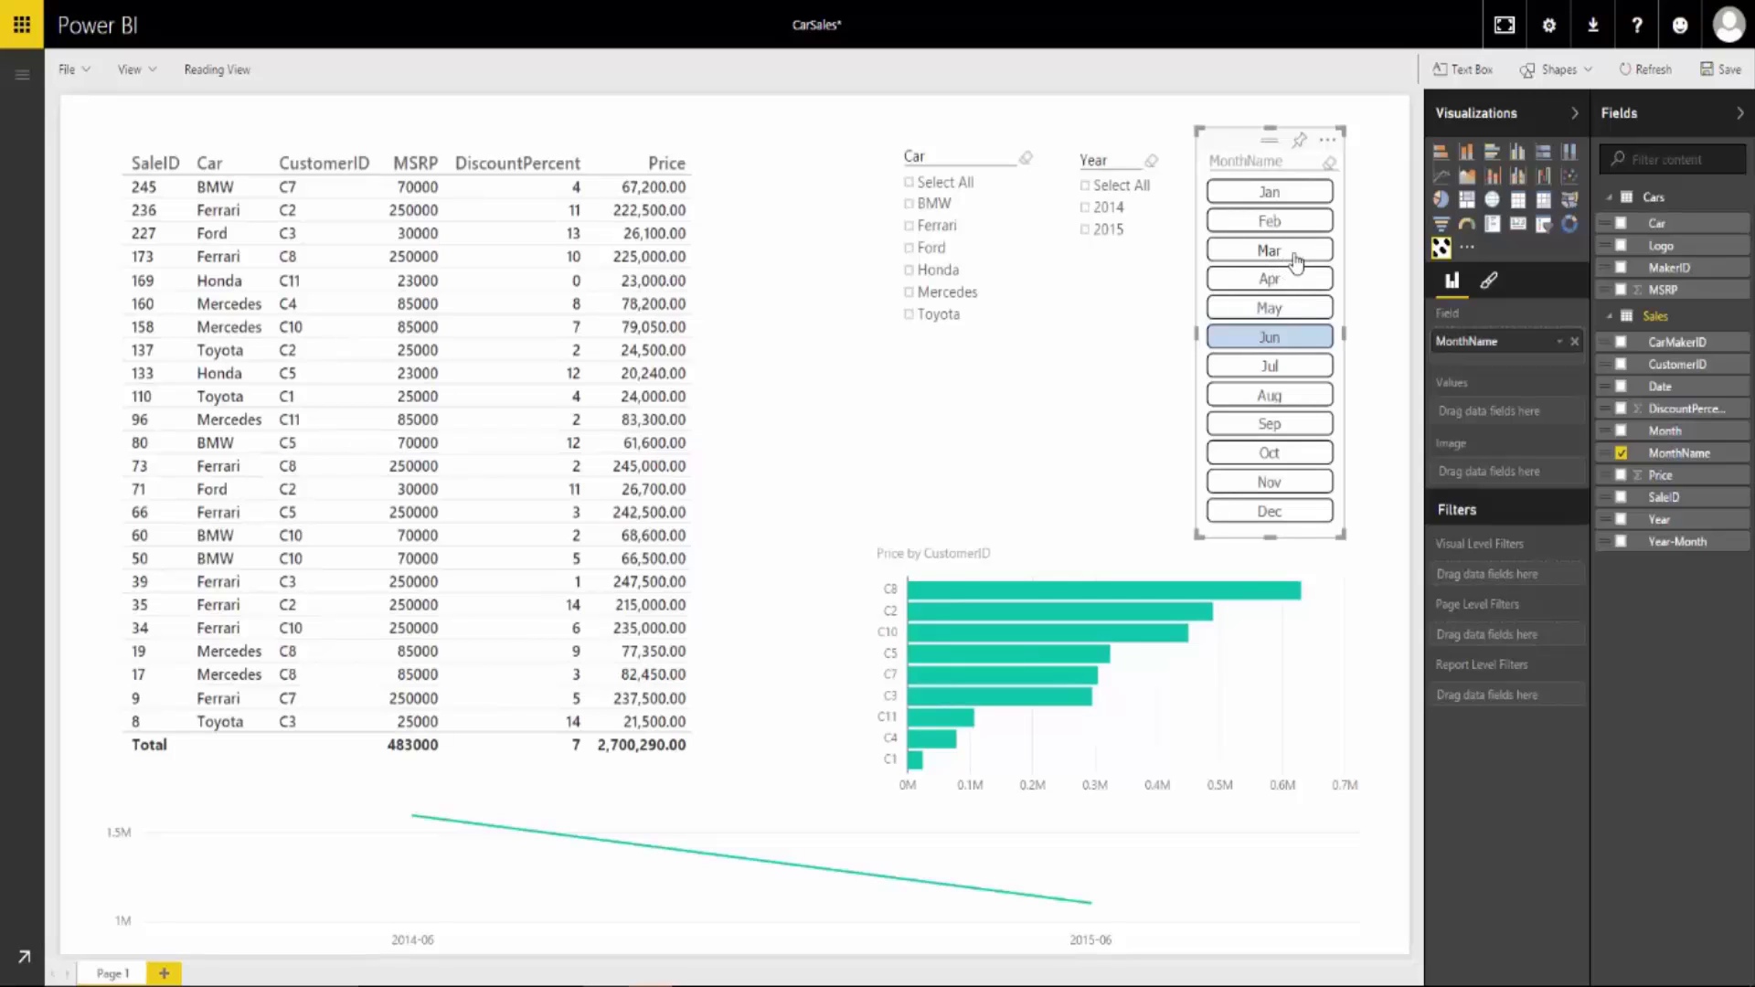
ctrl+click(1294, 256)
ctrl+click(1281, 280)
ctrl+click(1280, 309)
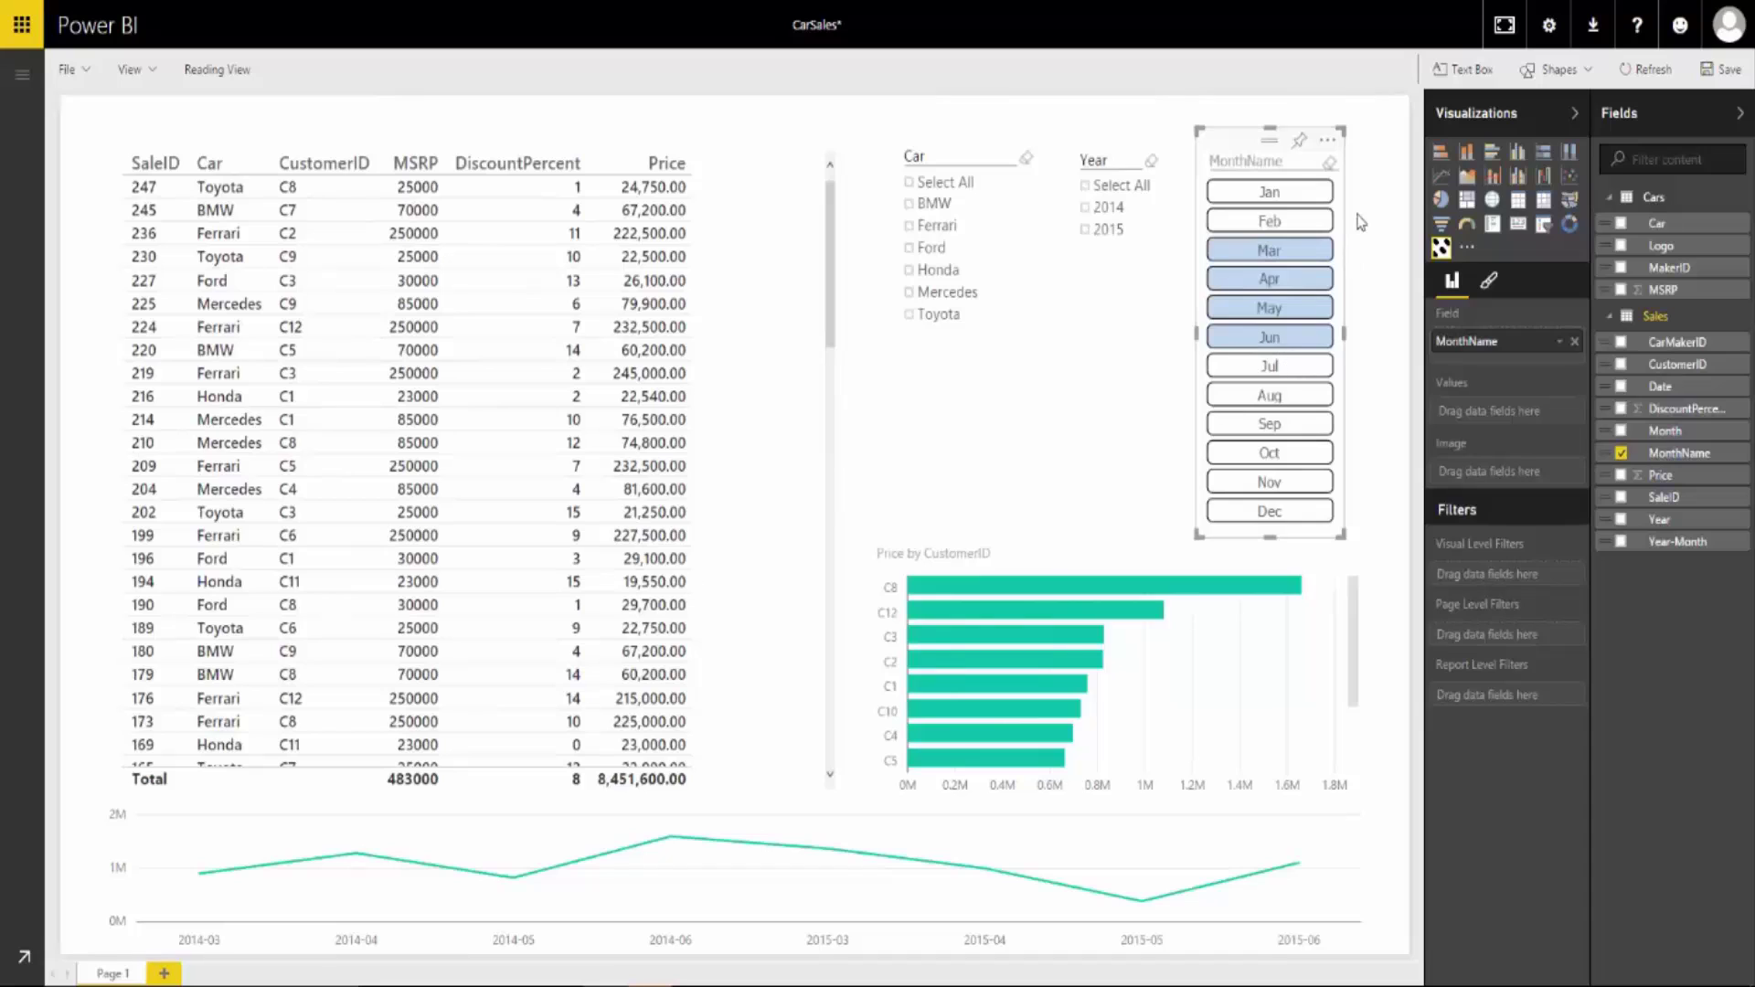
click(1330, 163)
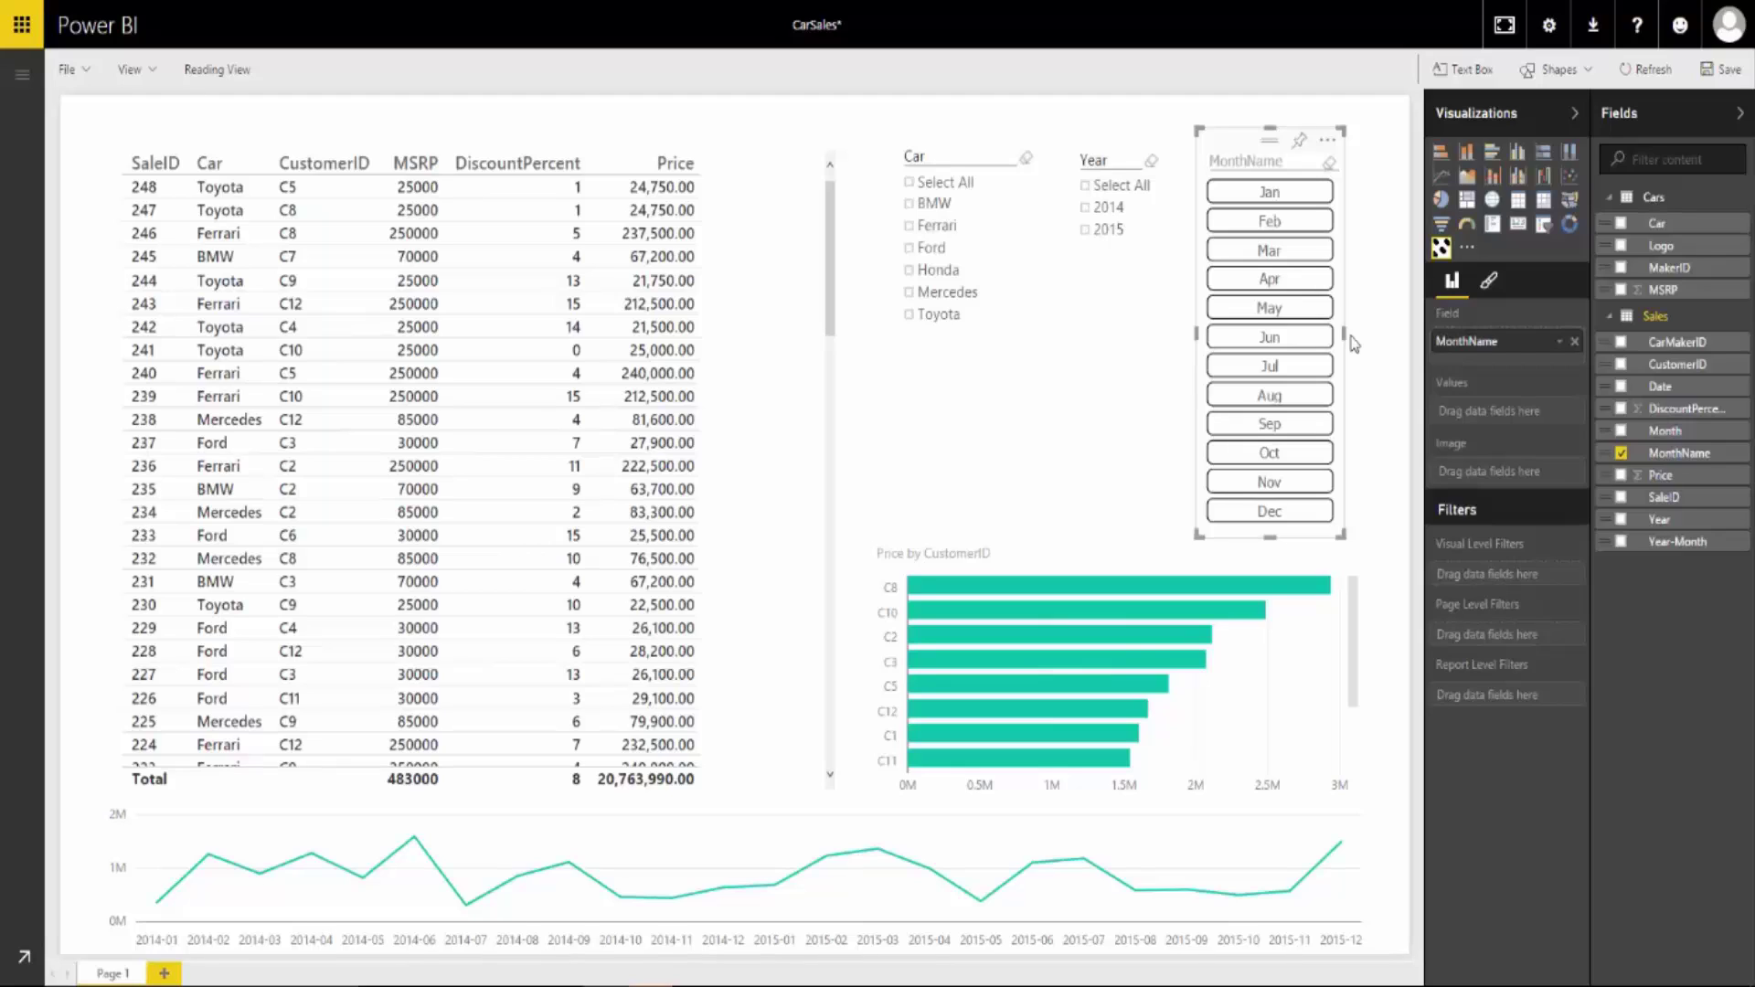
Step: Set the MonthName slicer to arrange its month buttons in 3 columns
click(1490, 283)
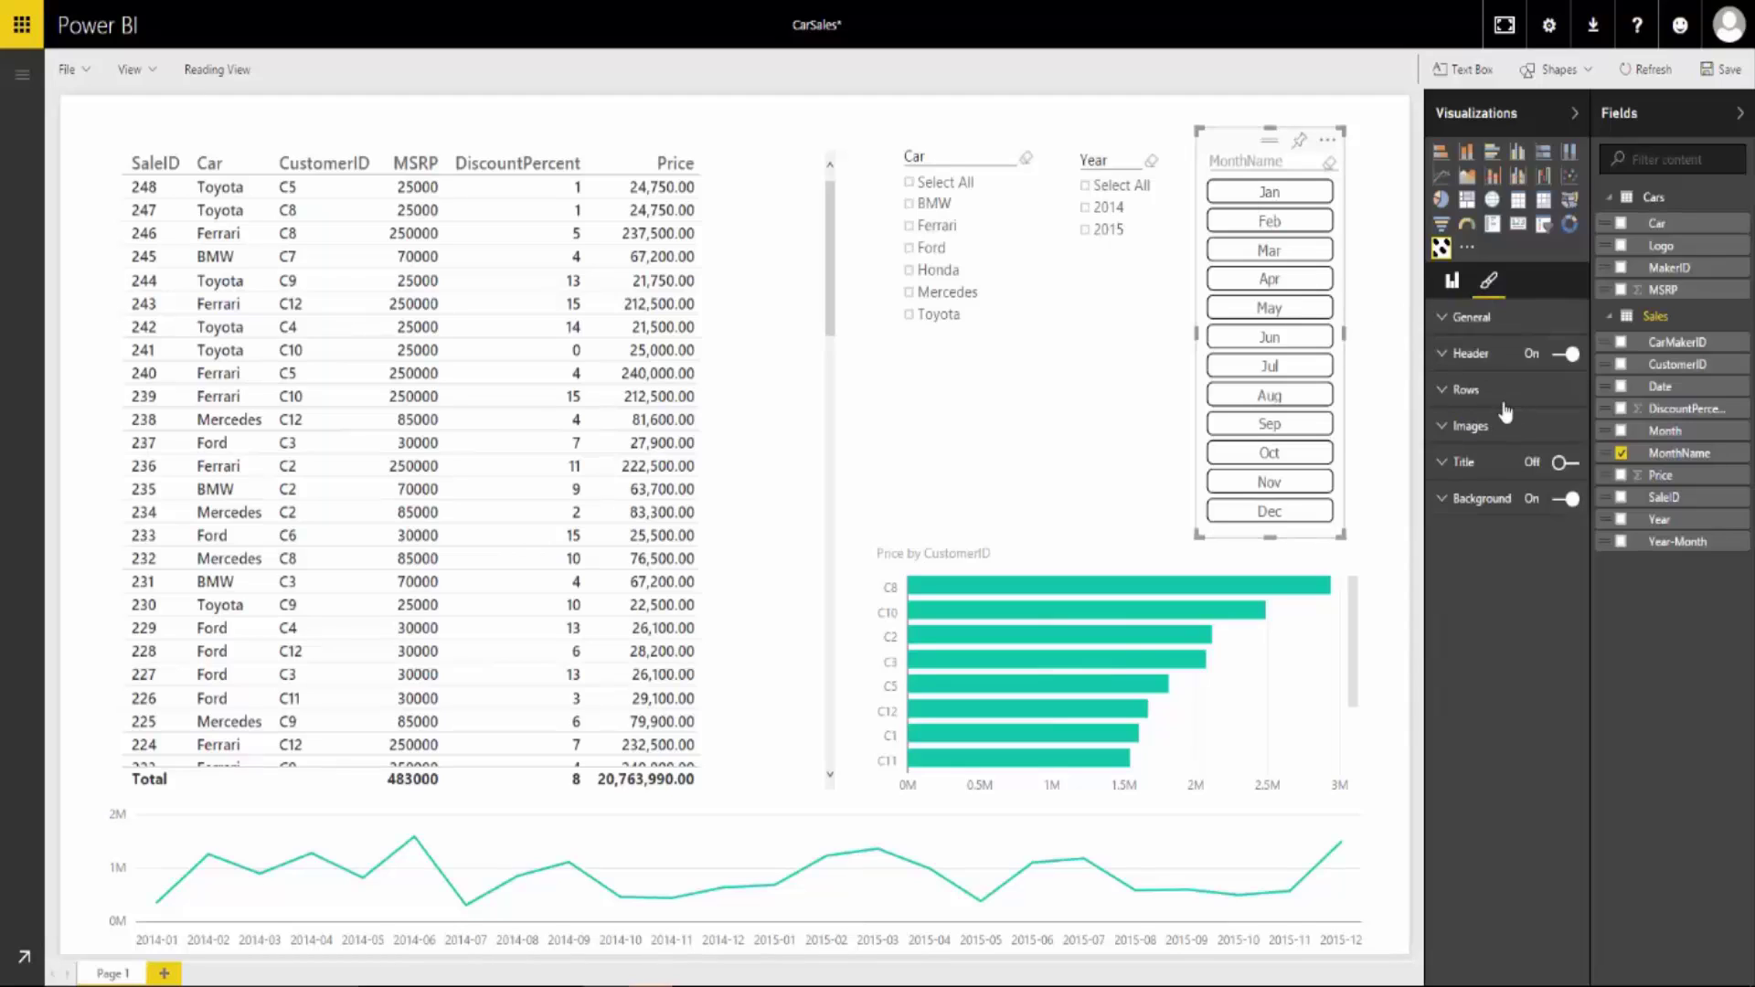
click(1449, 320)
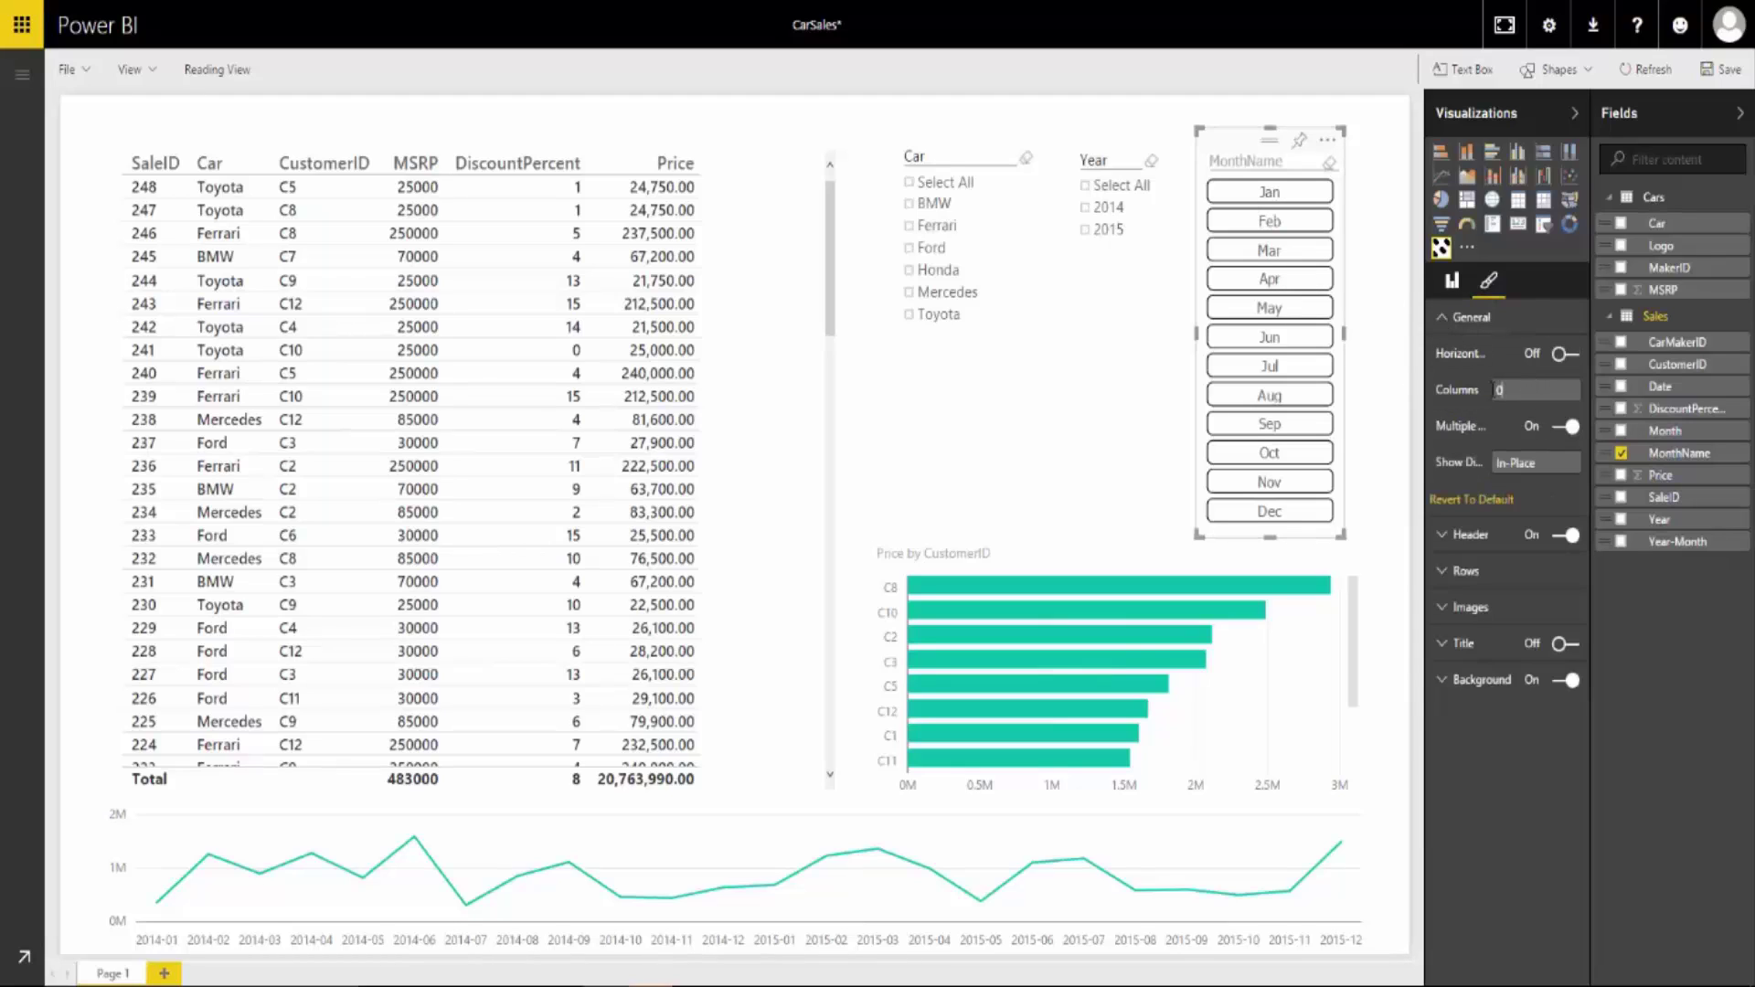
text(3)
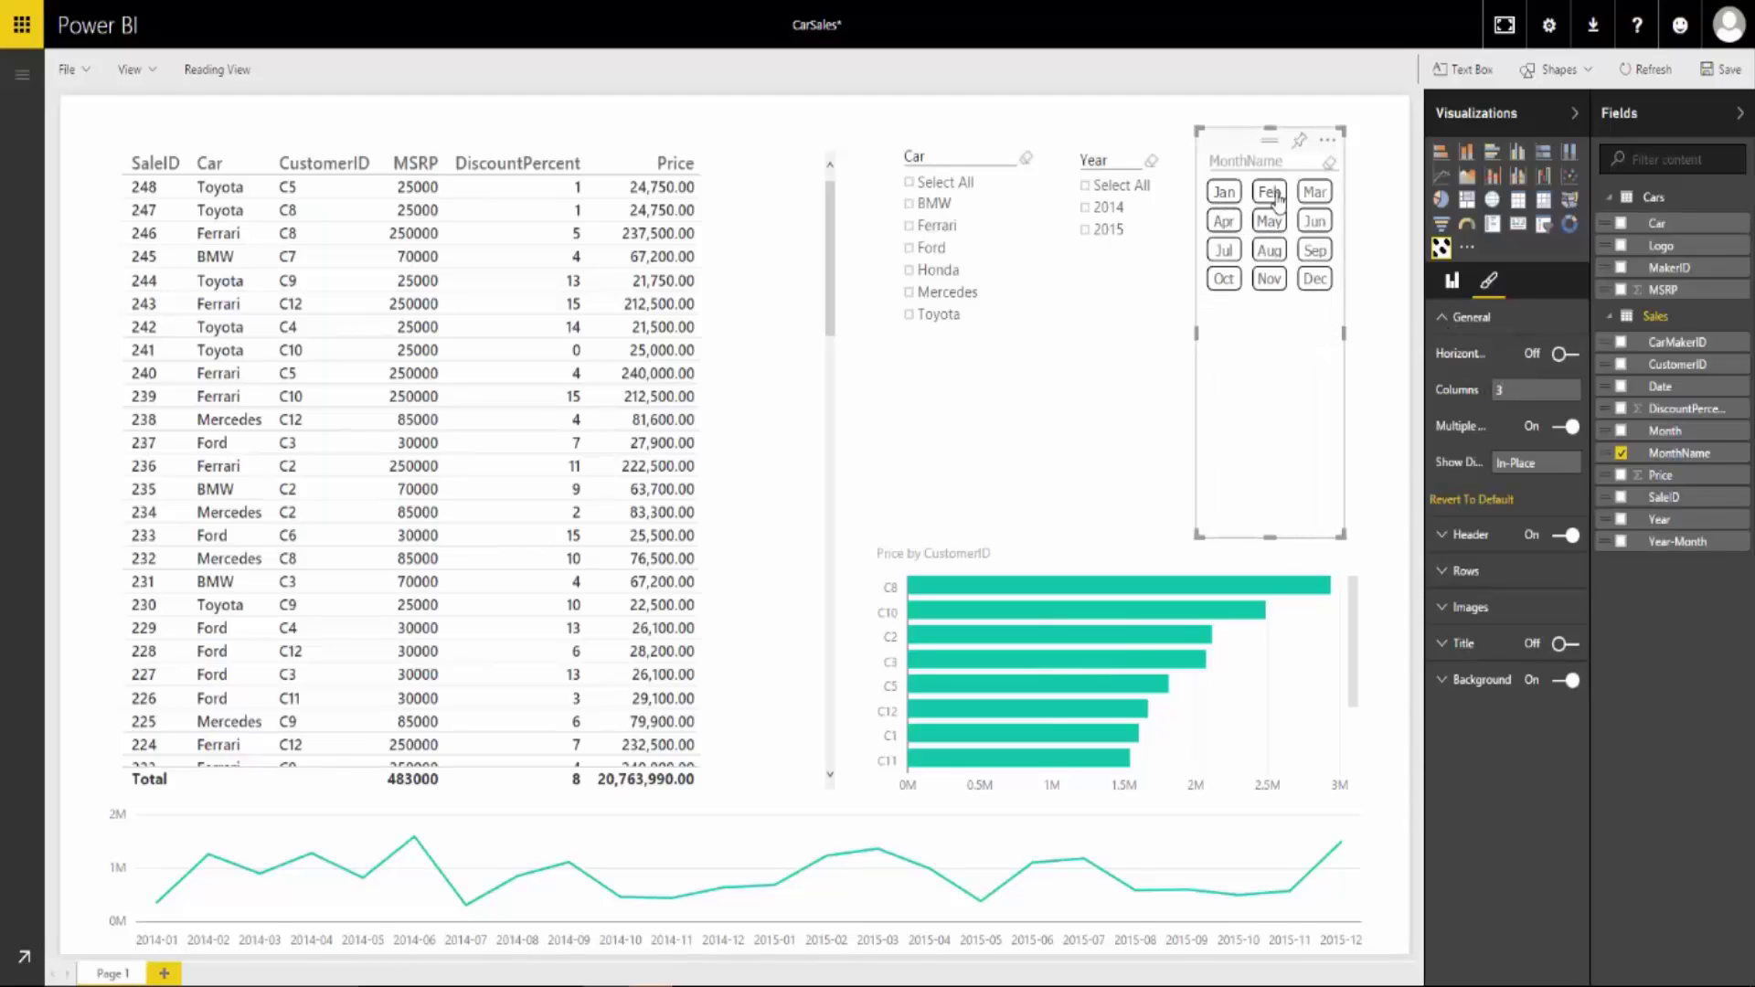
Step: Filter the report to the months Jan through Mar, and switch the selection to Jul through Dec
click(1225, 193)
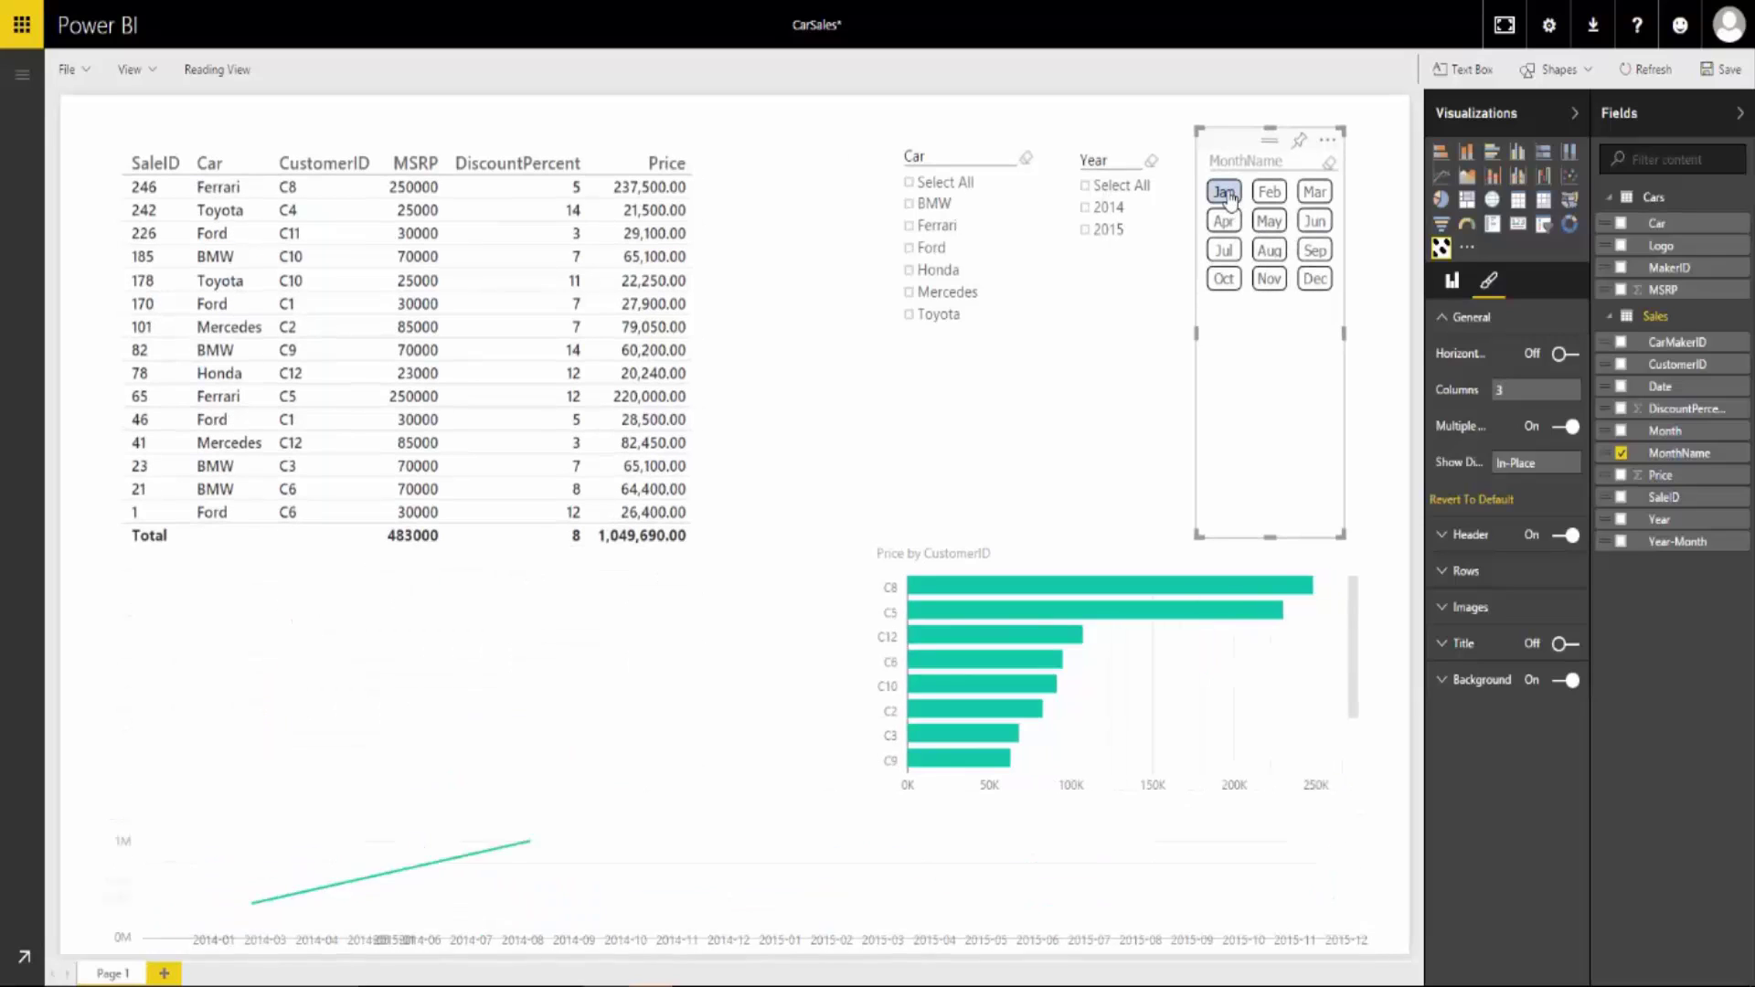
shift+click(1320, 197)
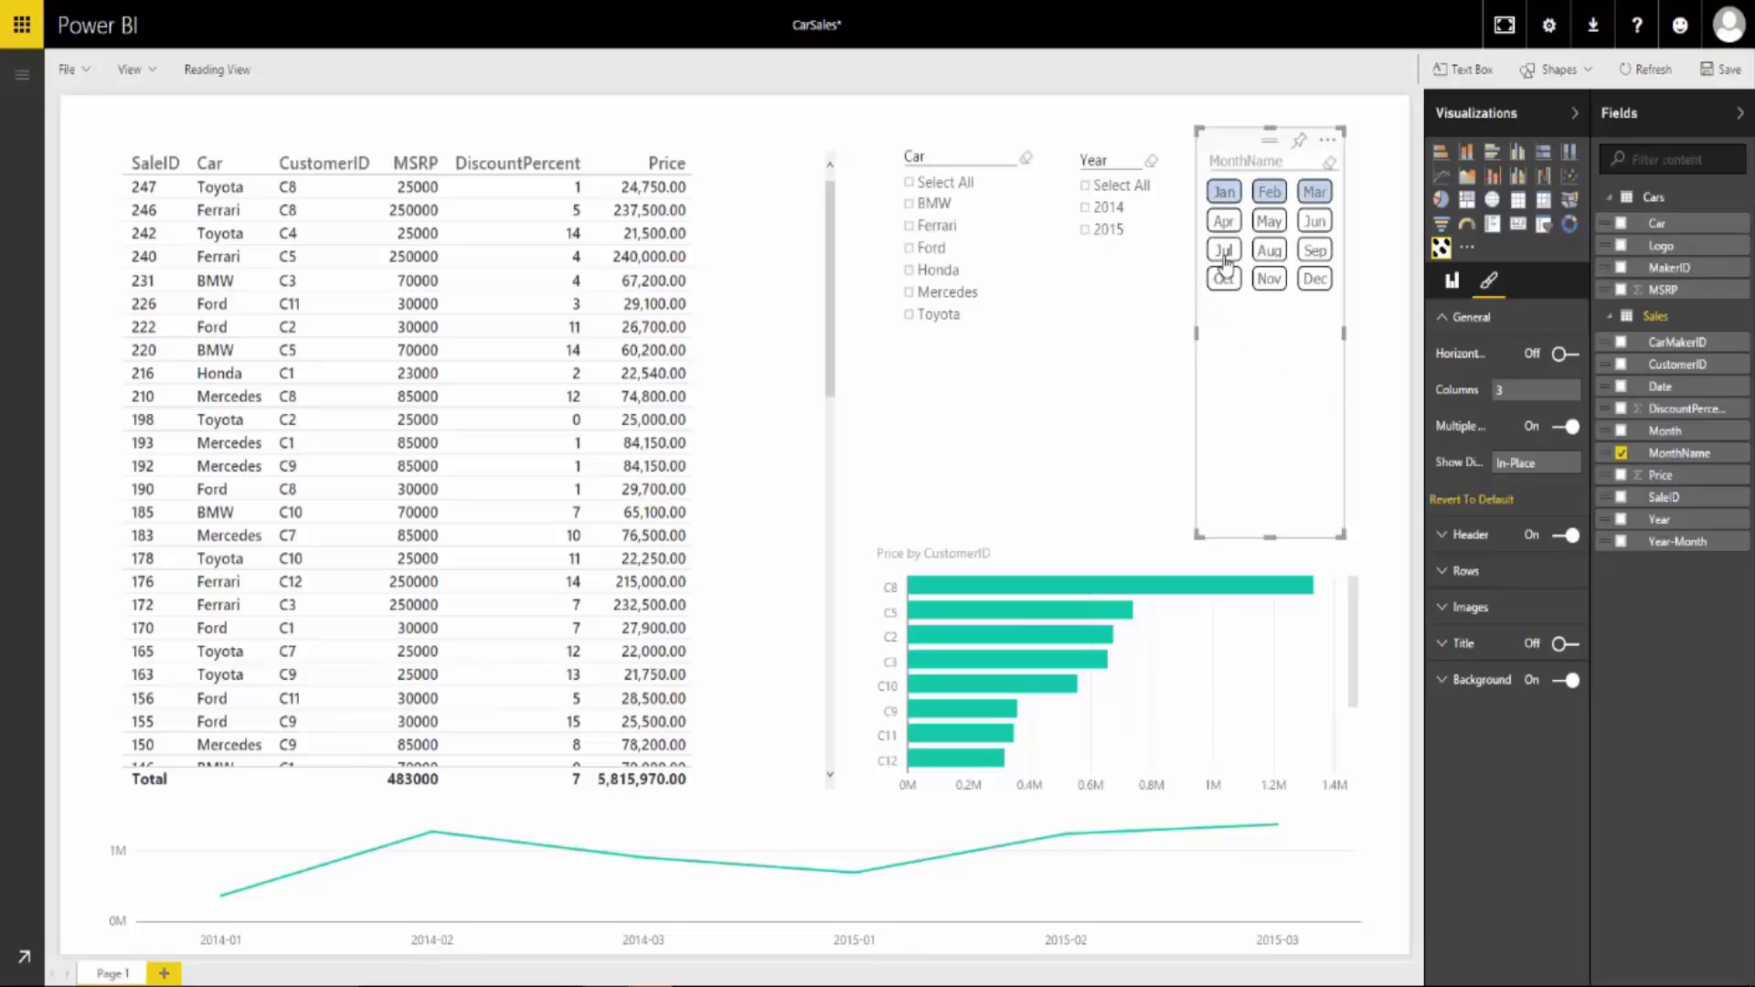
drag(1225, 253, 1314, 279)
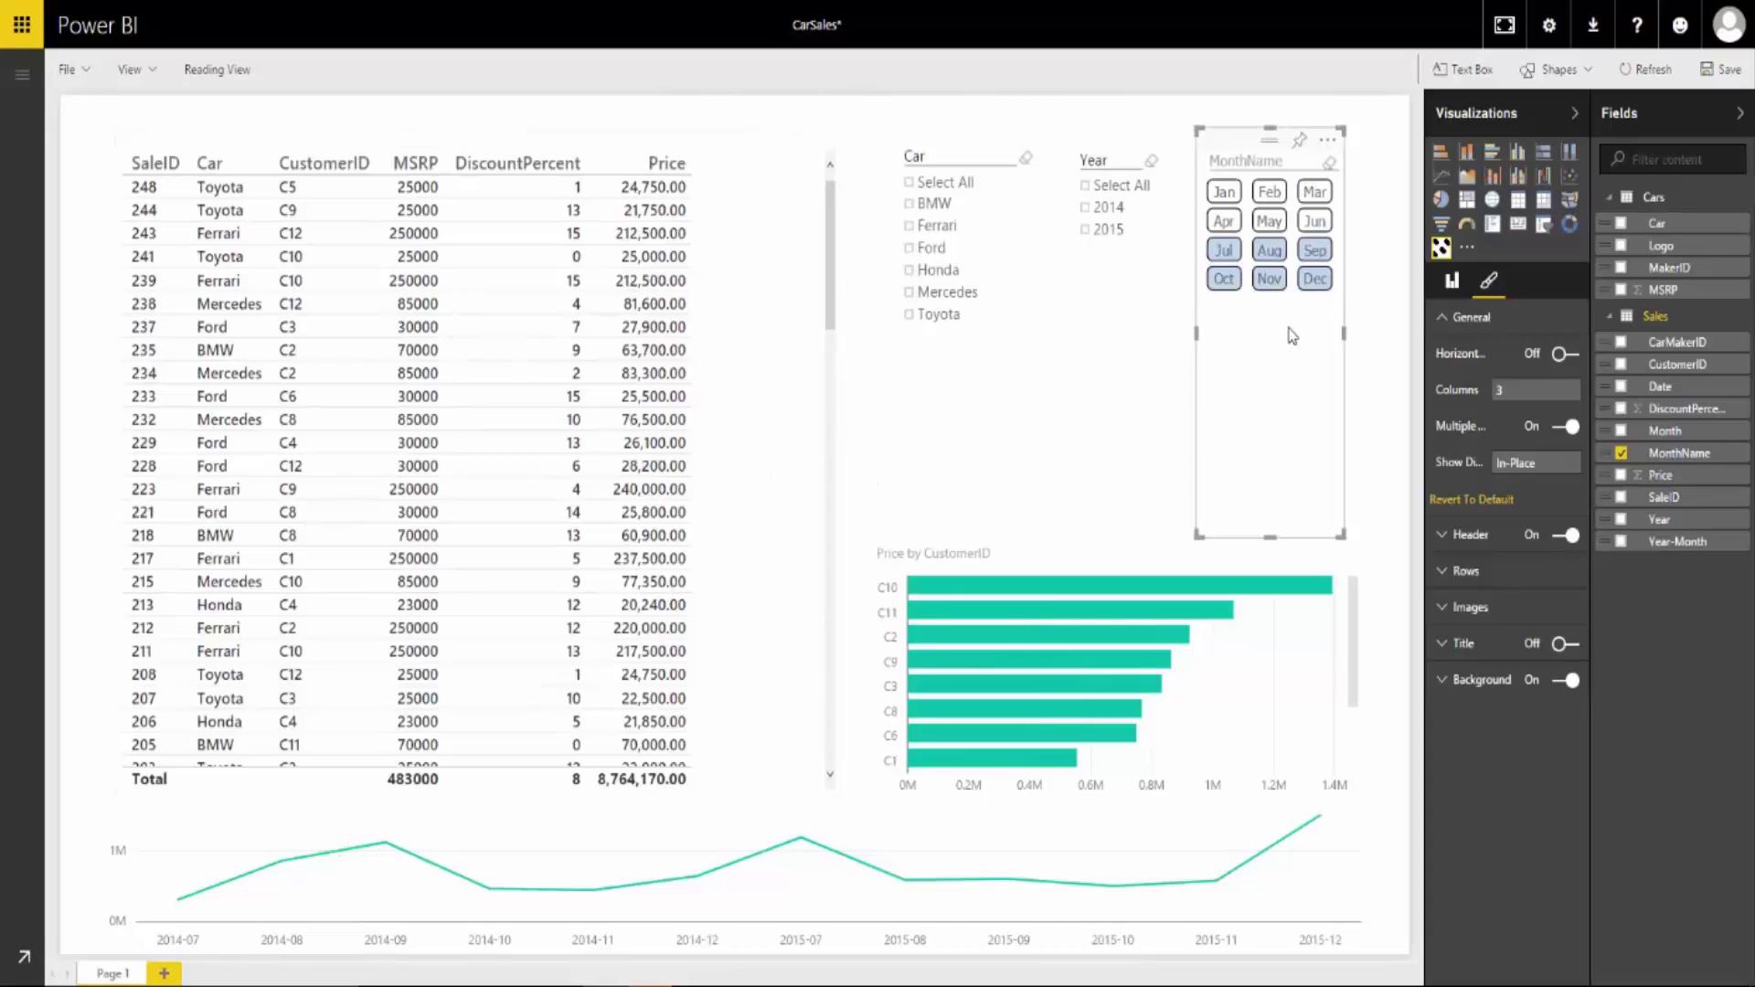
Step: Filter the report to 2015 and convert the Year slicer into a Chiclet Slicer
click(1087, 229)
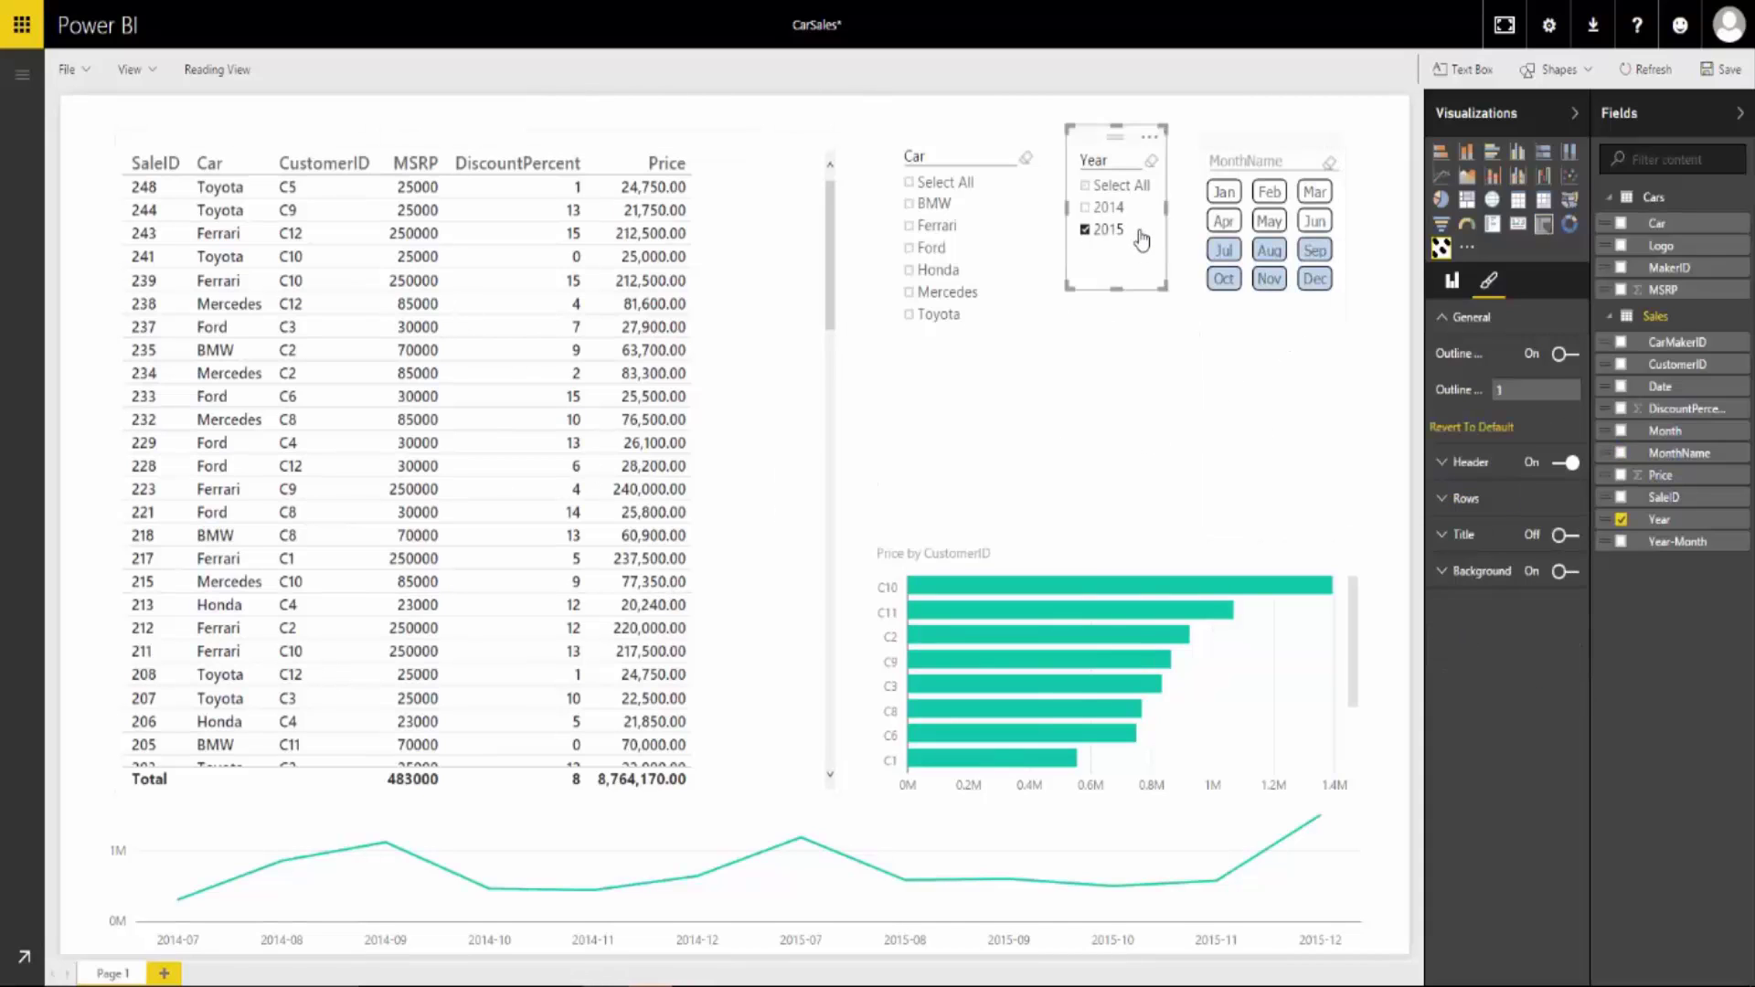
click(1442, 246)
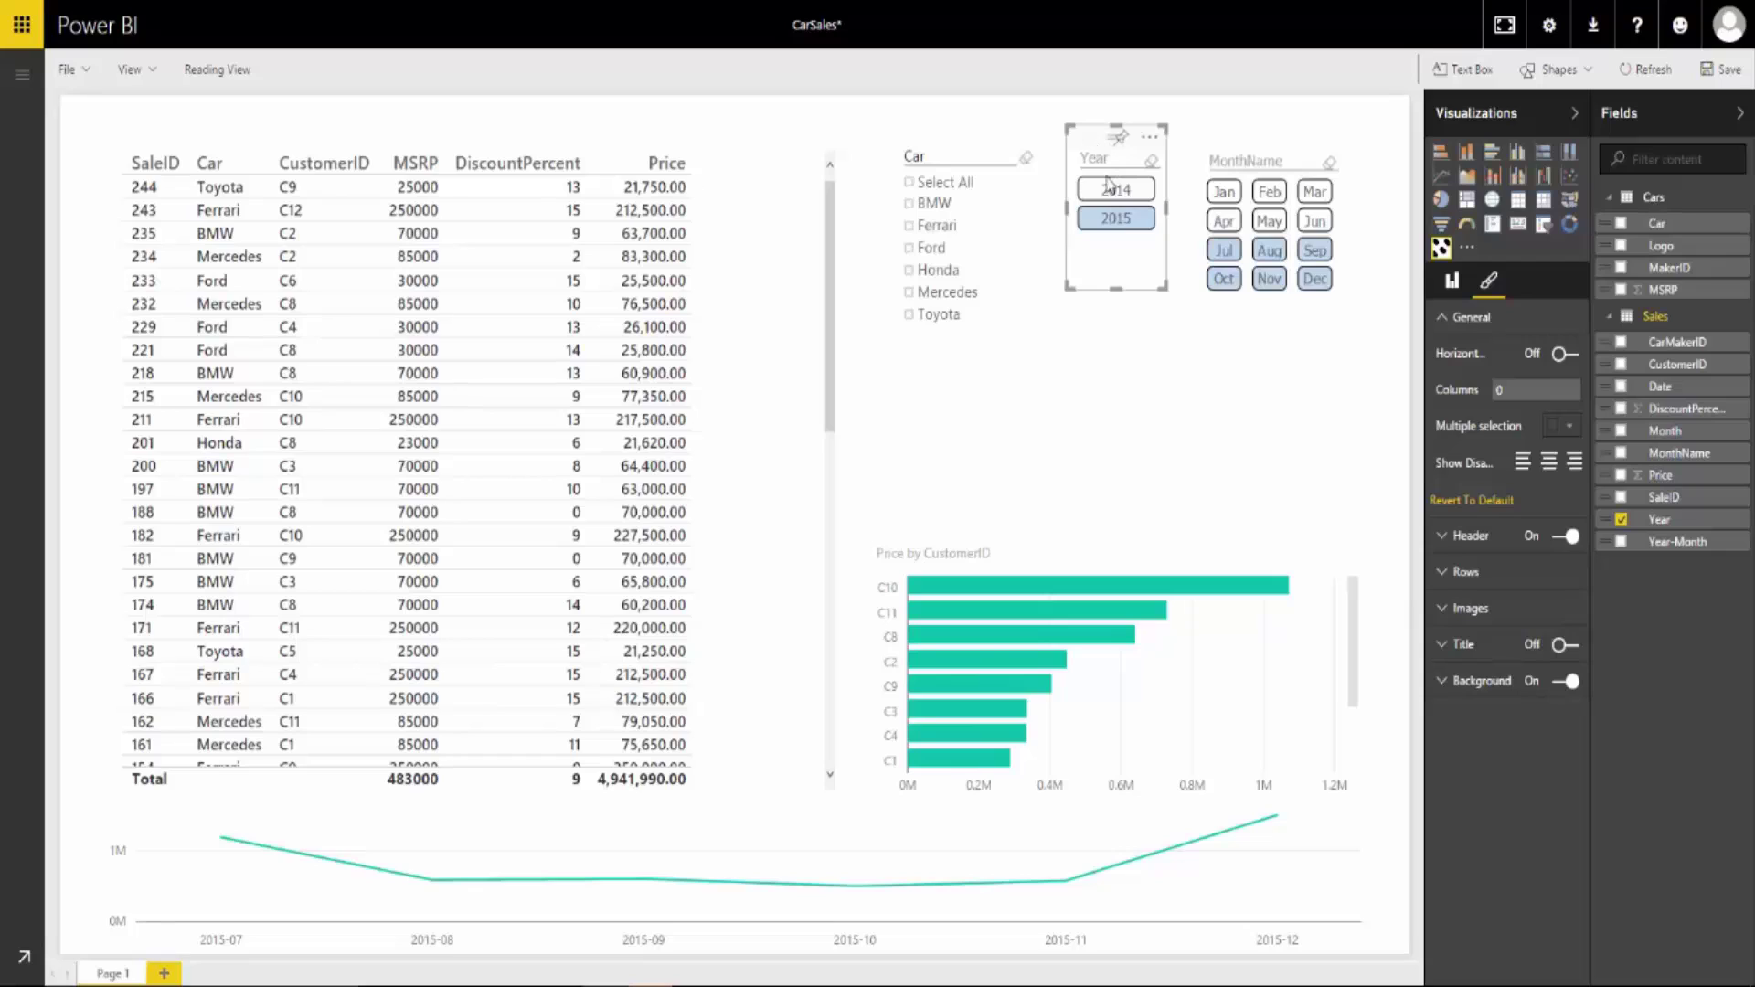
Step: Move the Year slicer lower beside the Car slicer, widen it slightly, and make its button layout horizontal
drag(1087, 147, 1060, 286)
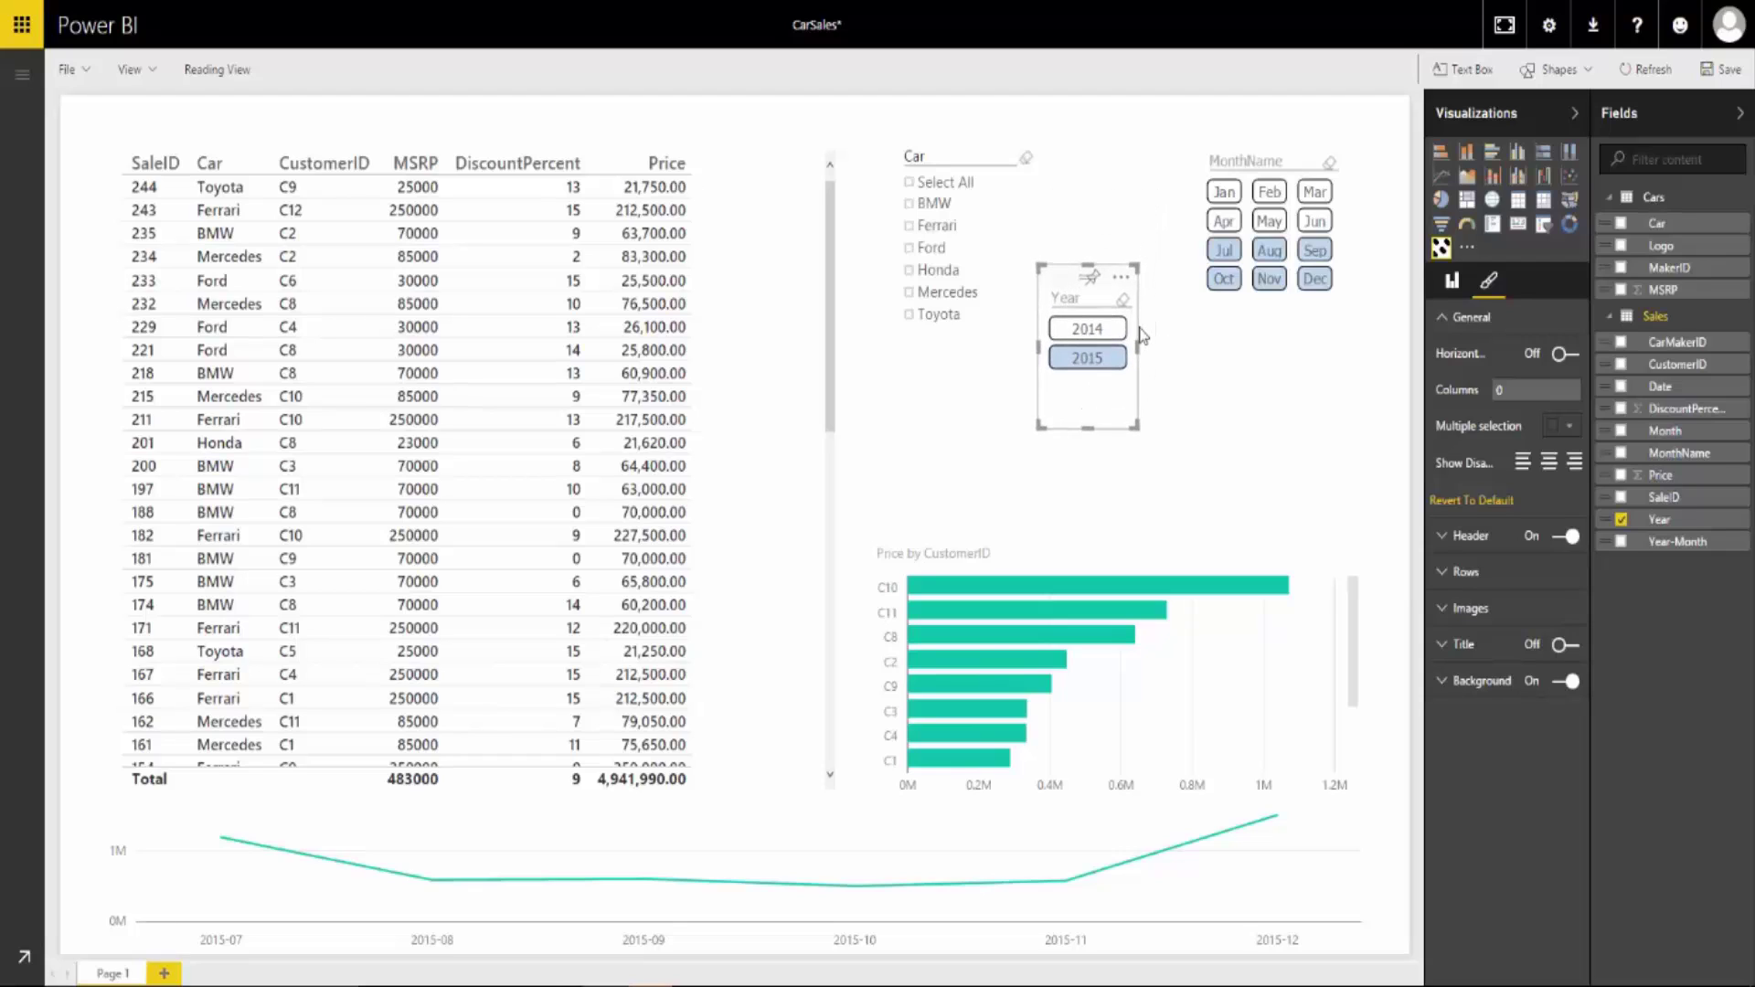
drag(1137, 347, 1173, 349)
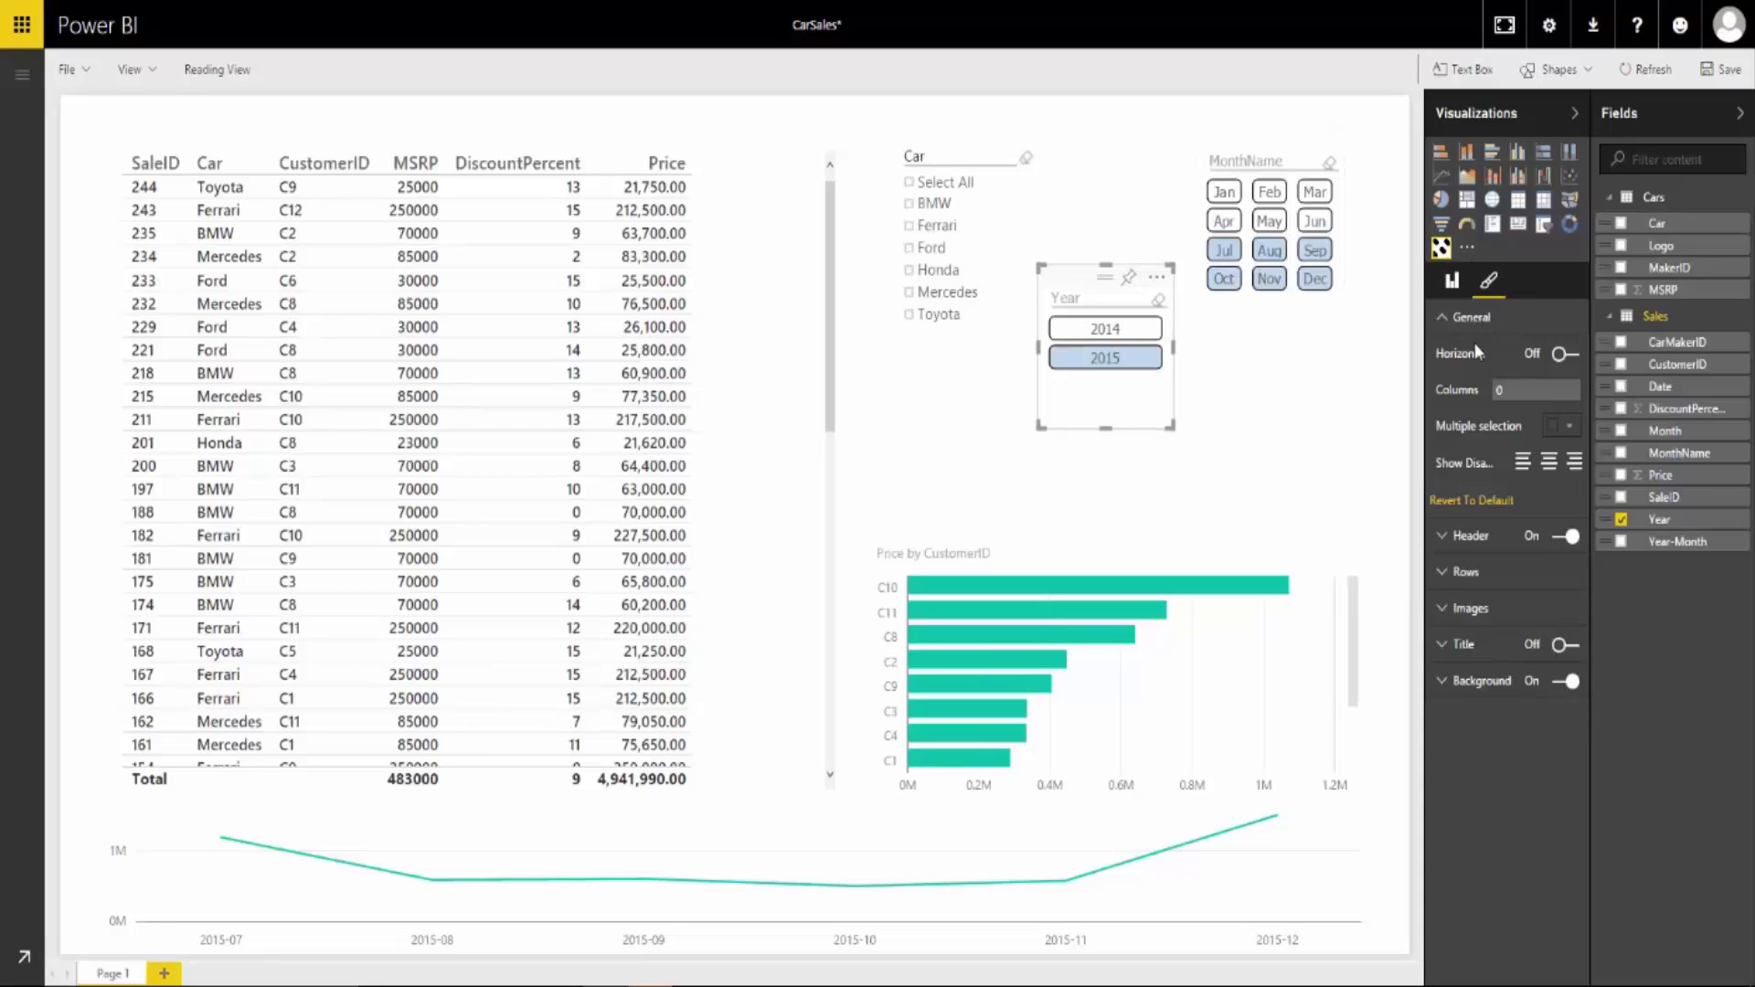
click(1565, 354)
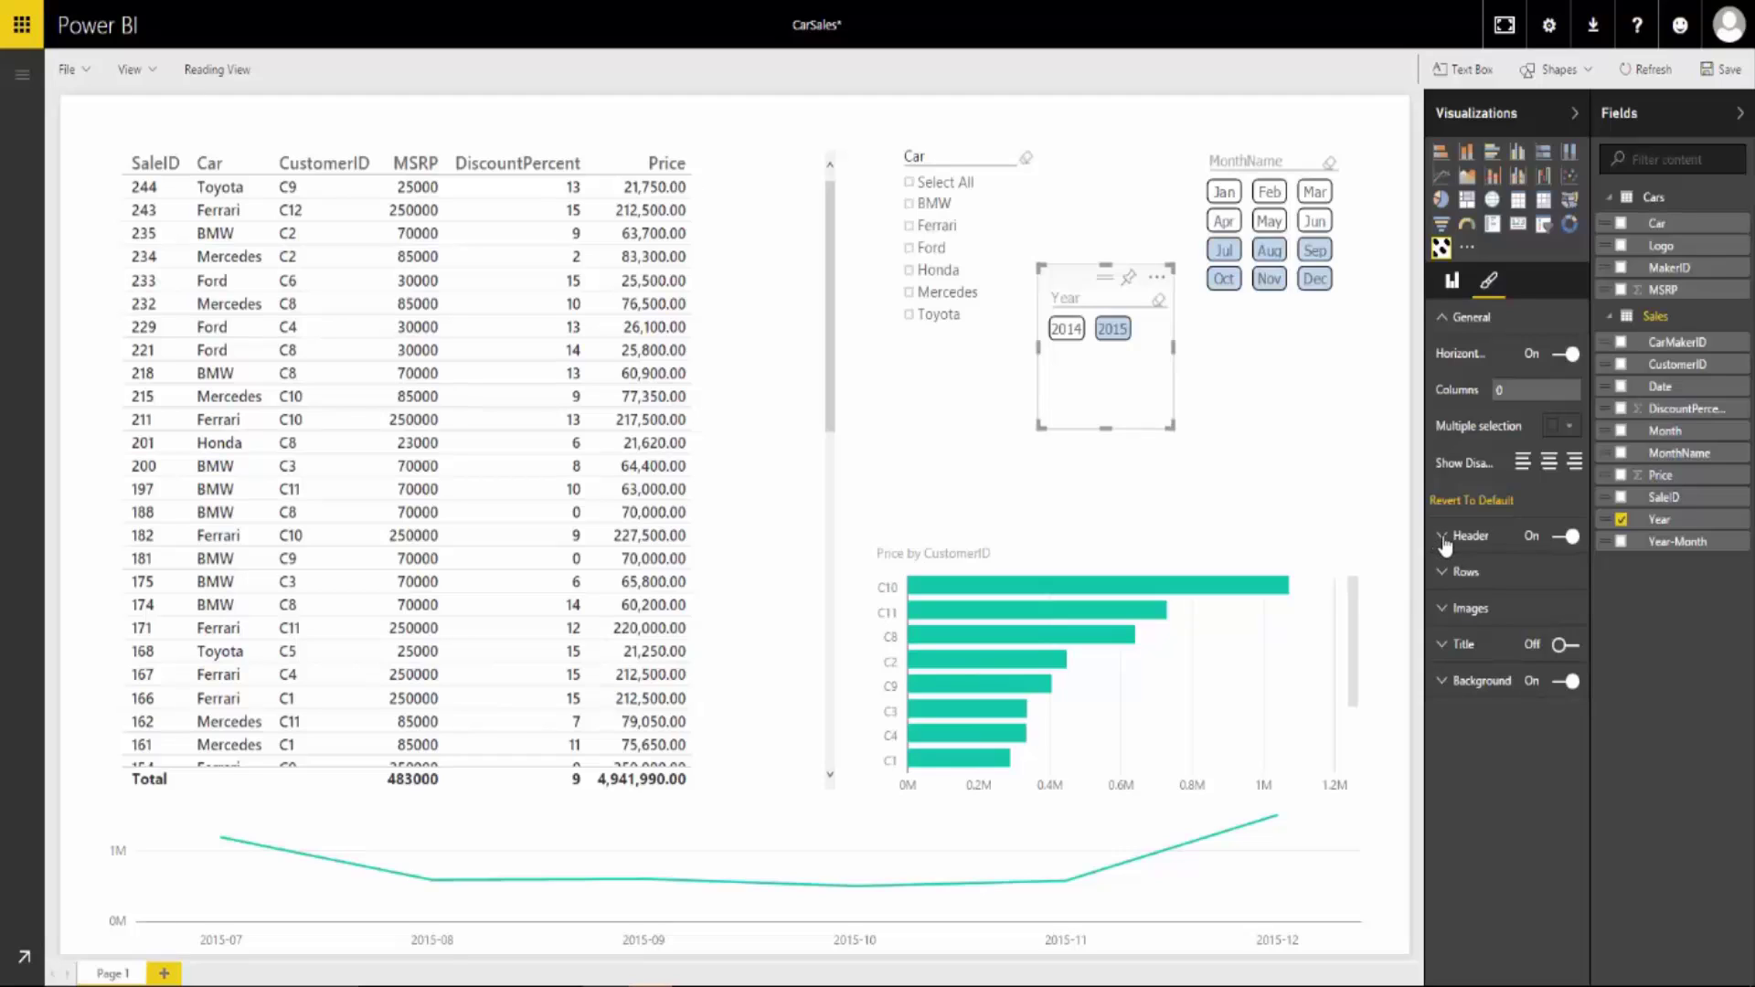
Step: Set the Year slicer's button width to 65 and widen the slicer to fit both year buttons
click(1443, 572)
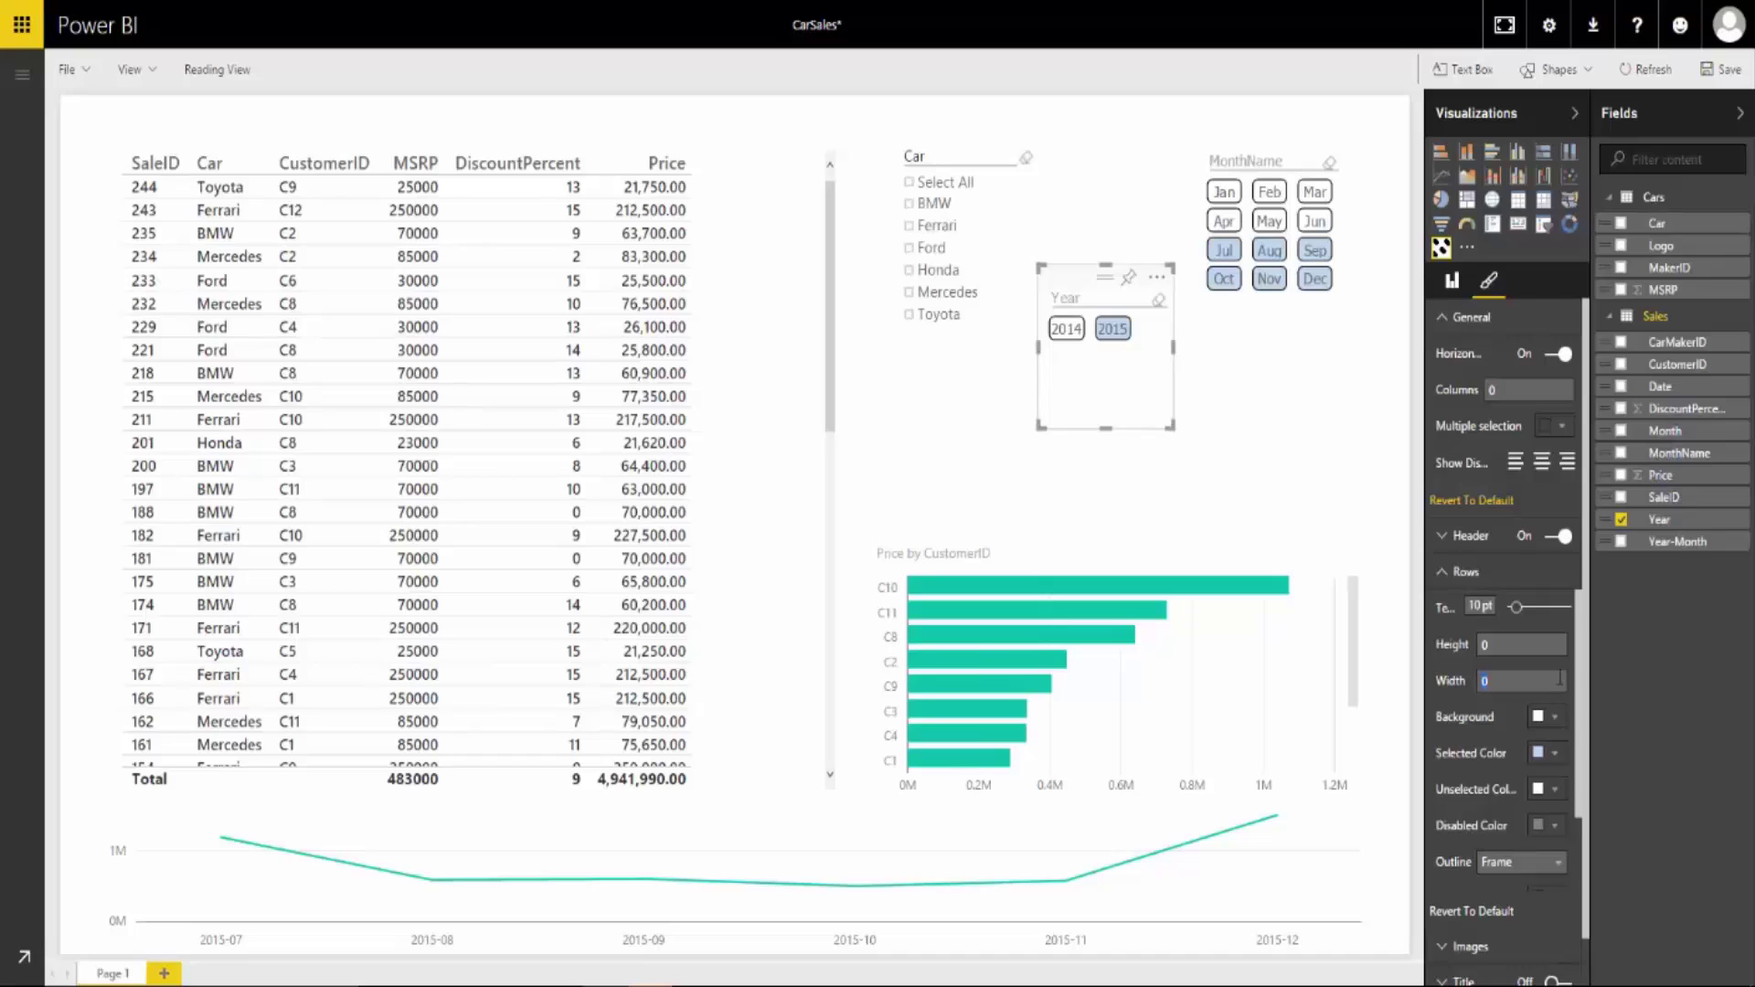
text(65)
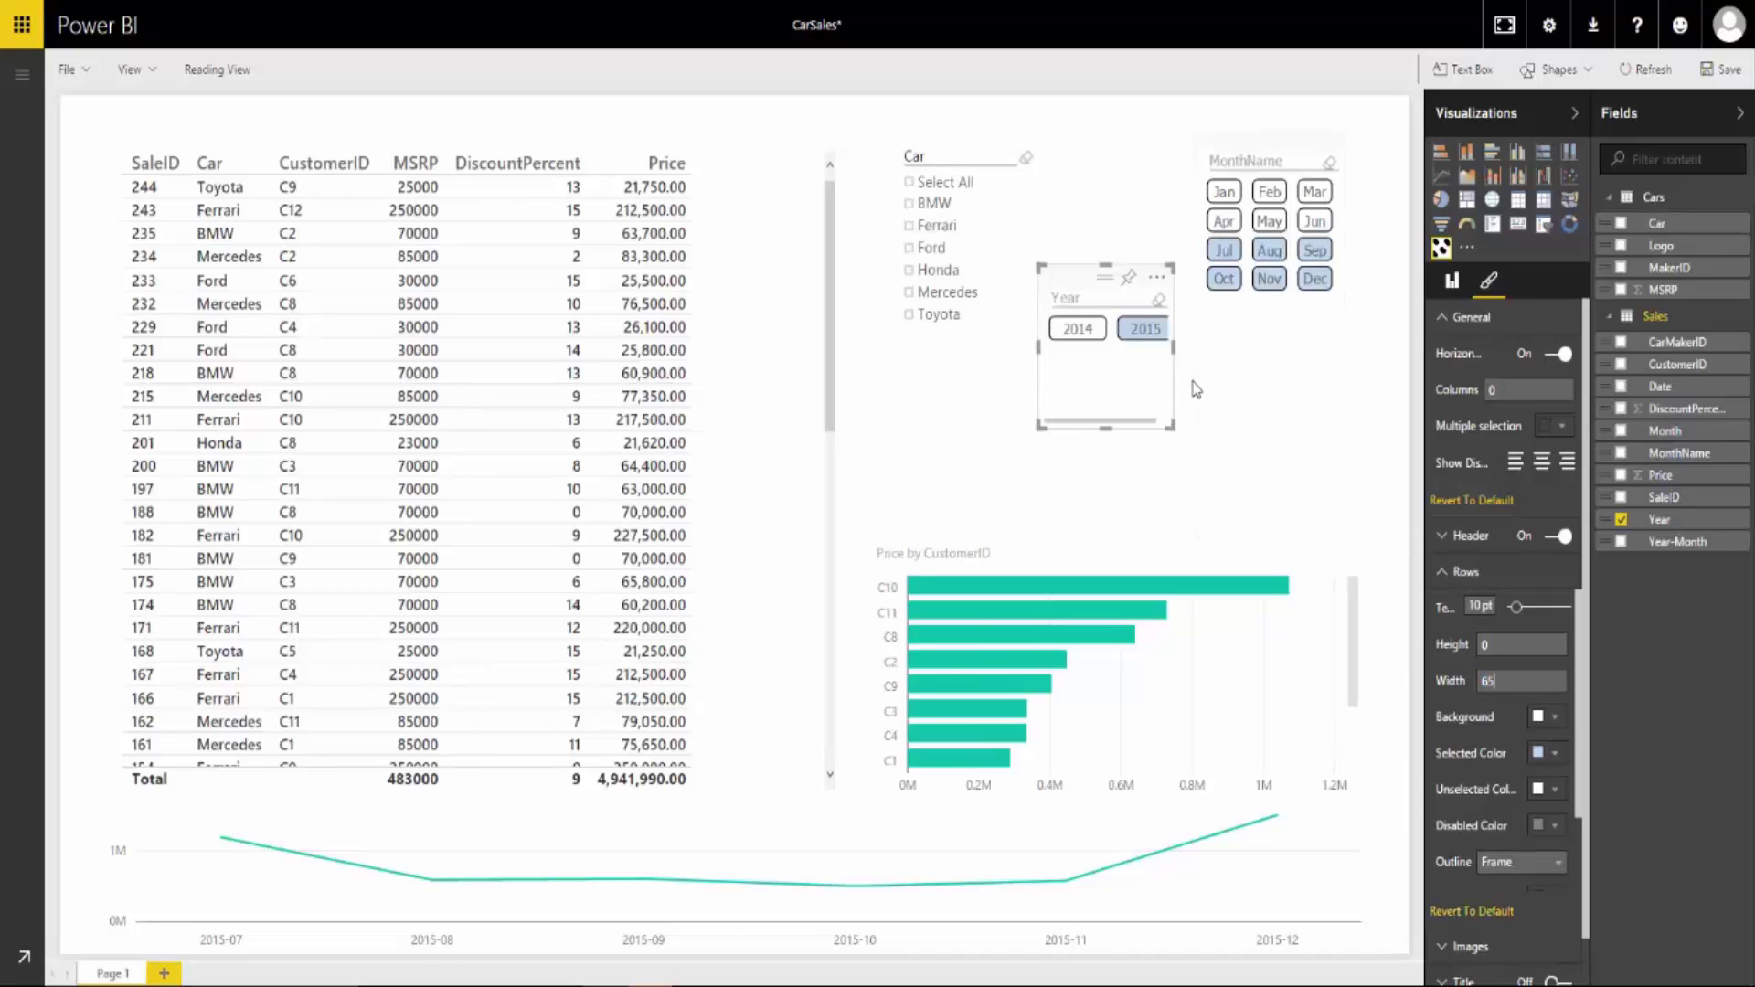
drag(1174, 354, 1193, 353)
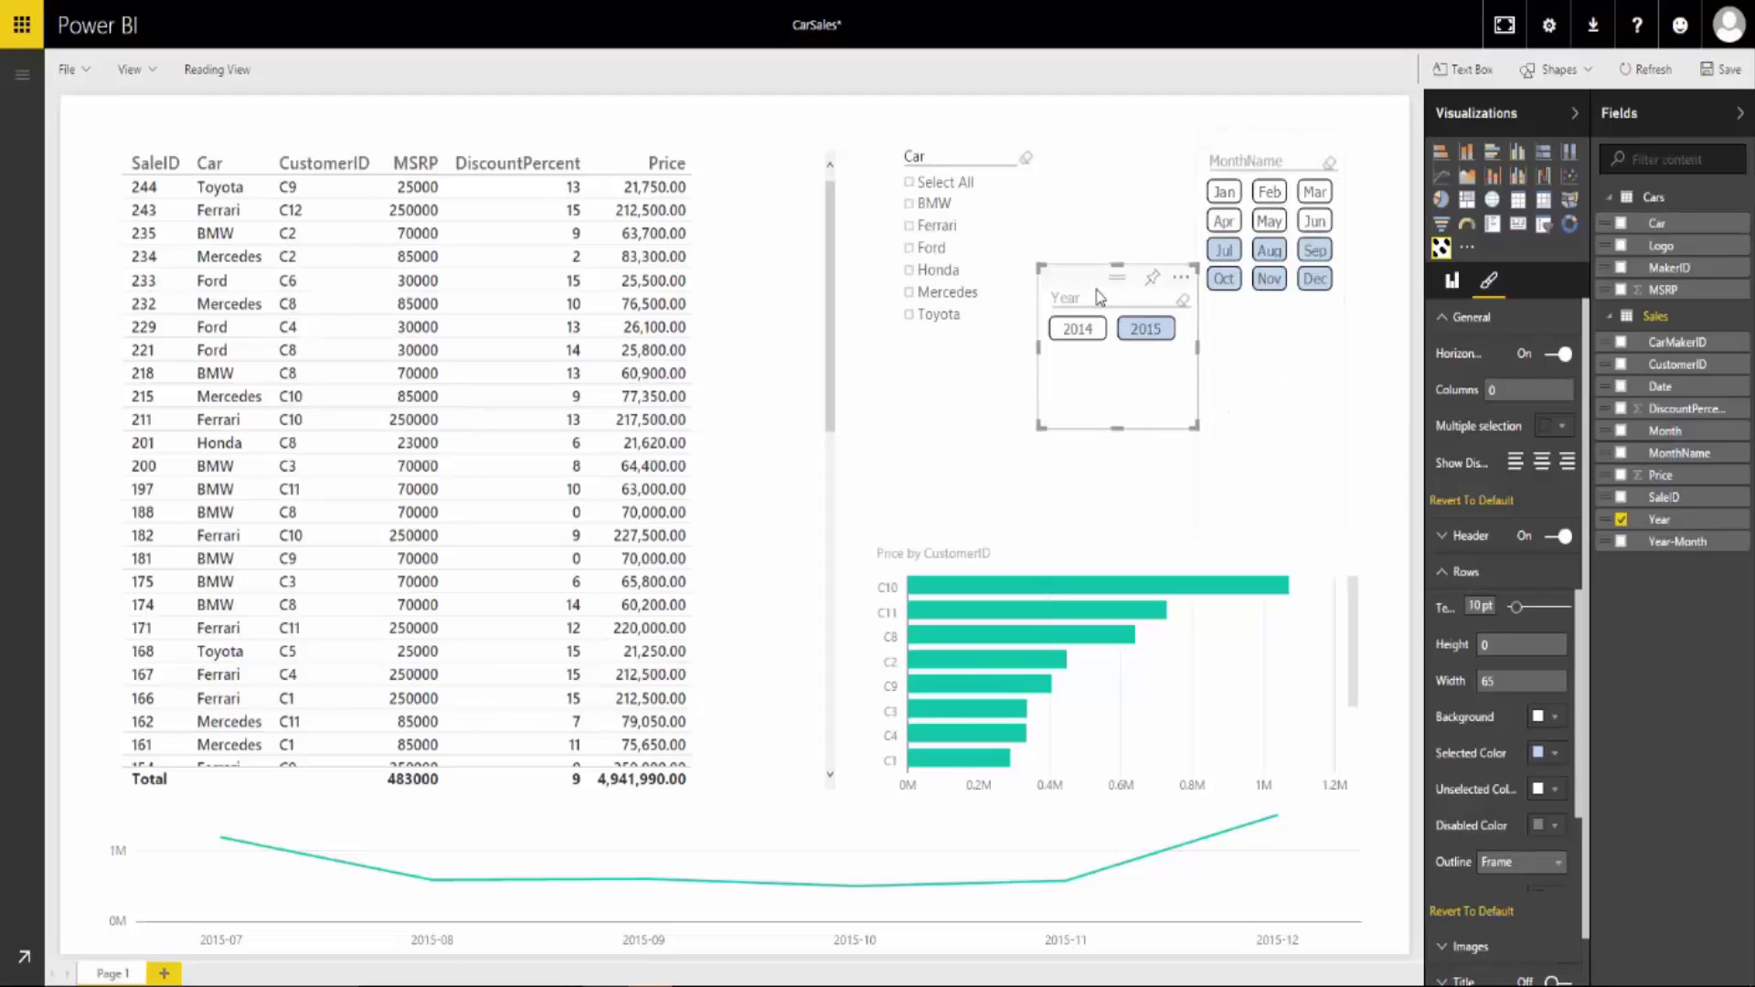
Step: Move the Year slicer up and place the MonthName slicer beneath it, shortened to end above the customer bar chart
drag(1125, 254, 1150, 199)
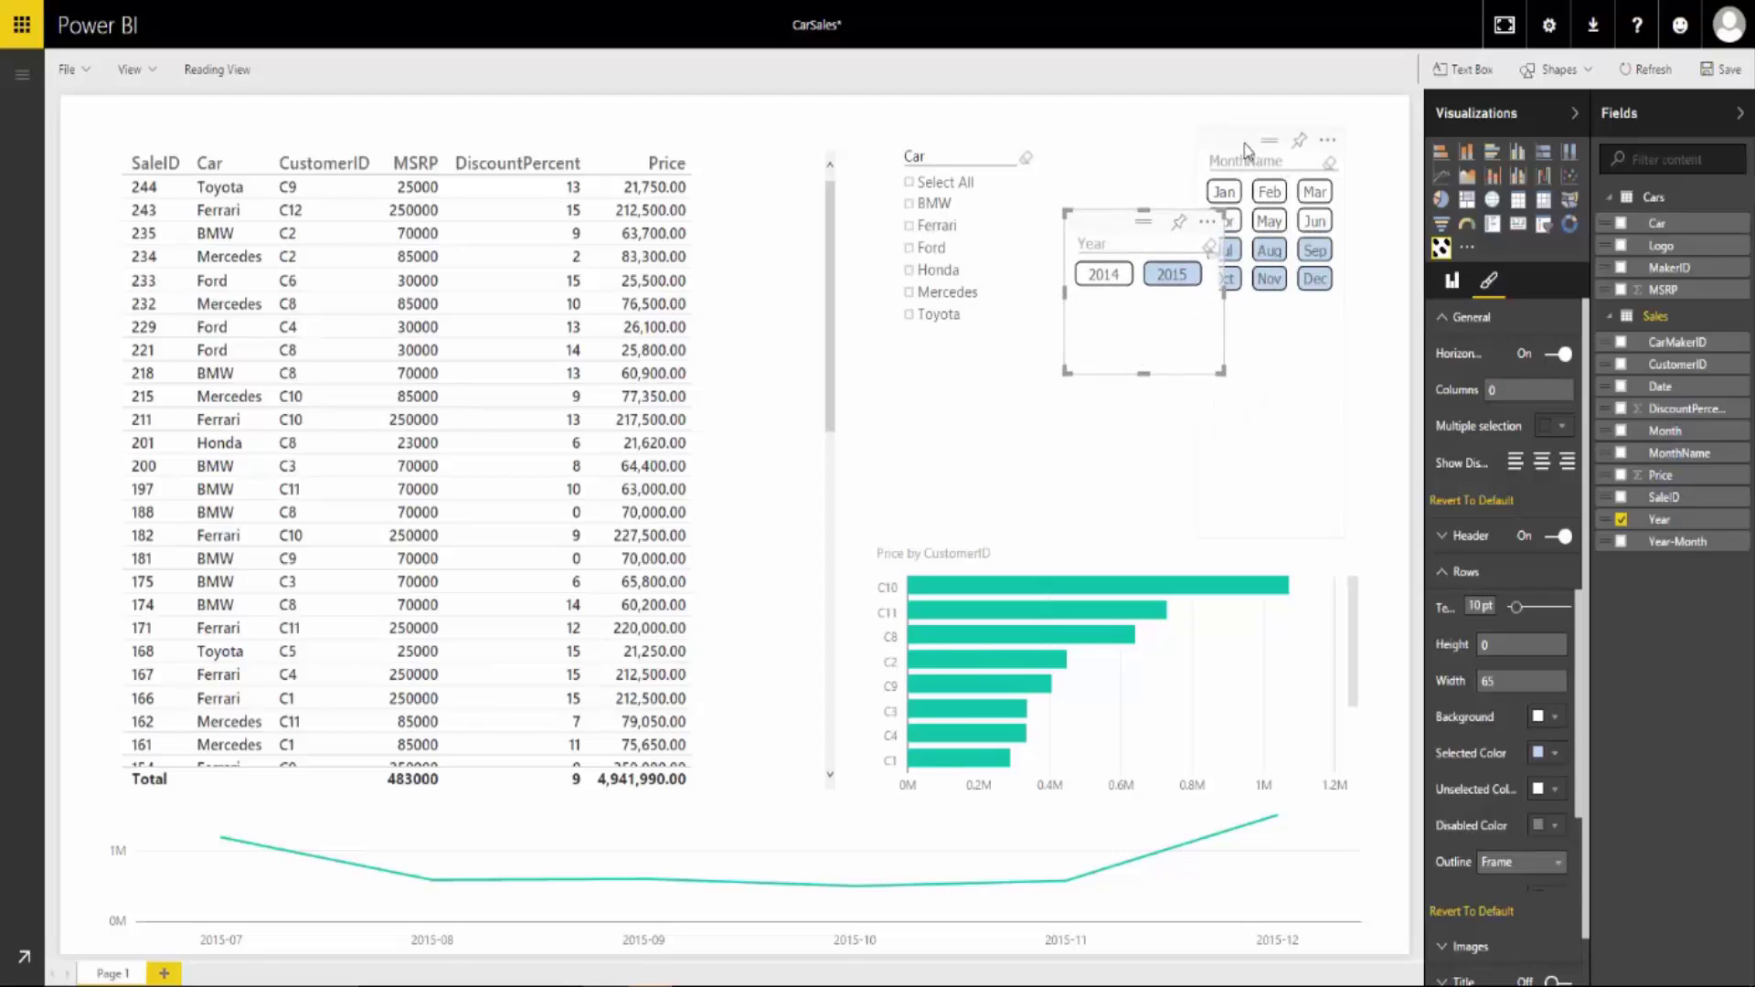
drag(1242, 146, 1115, 347)
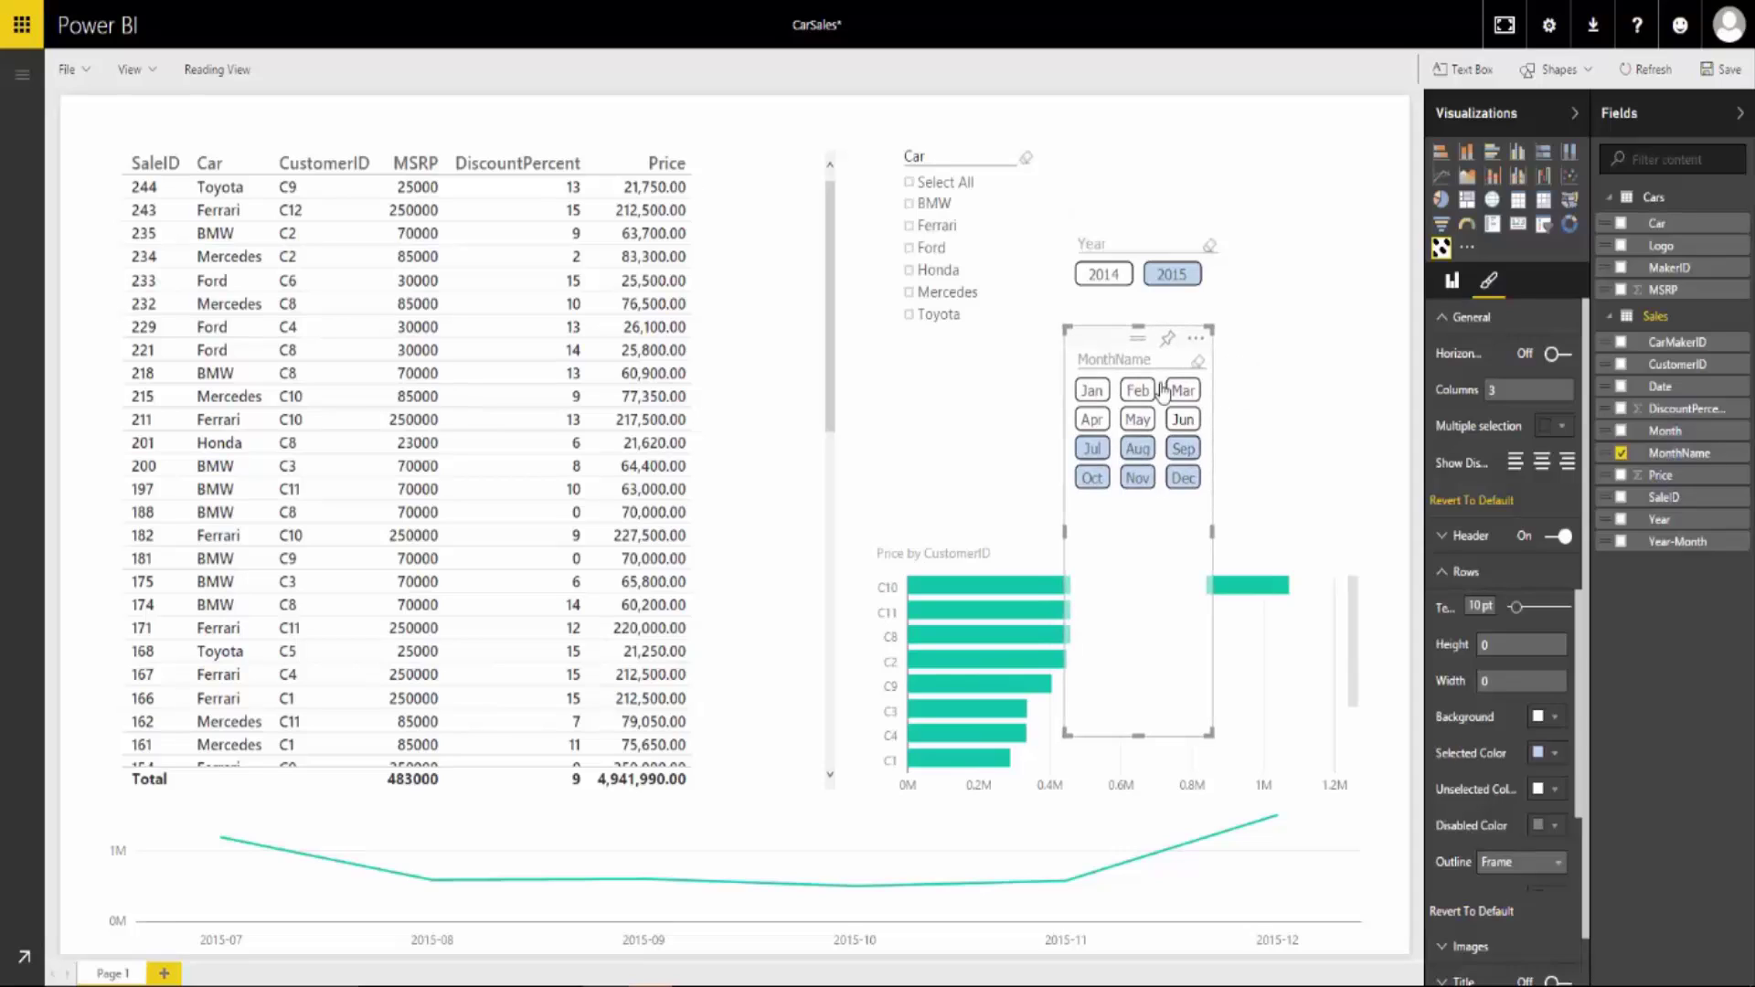
drag(1140, 734, 1165, 508)
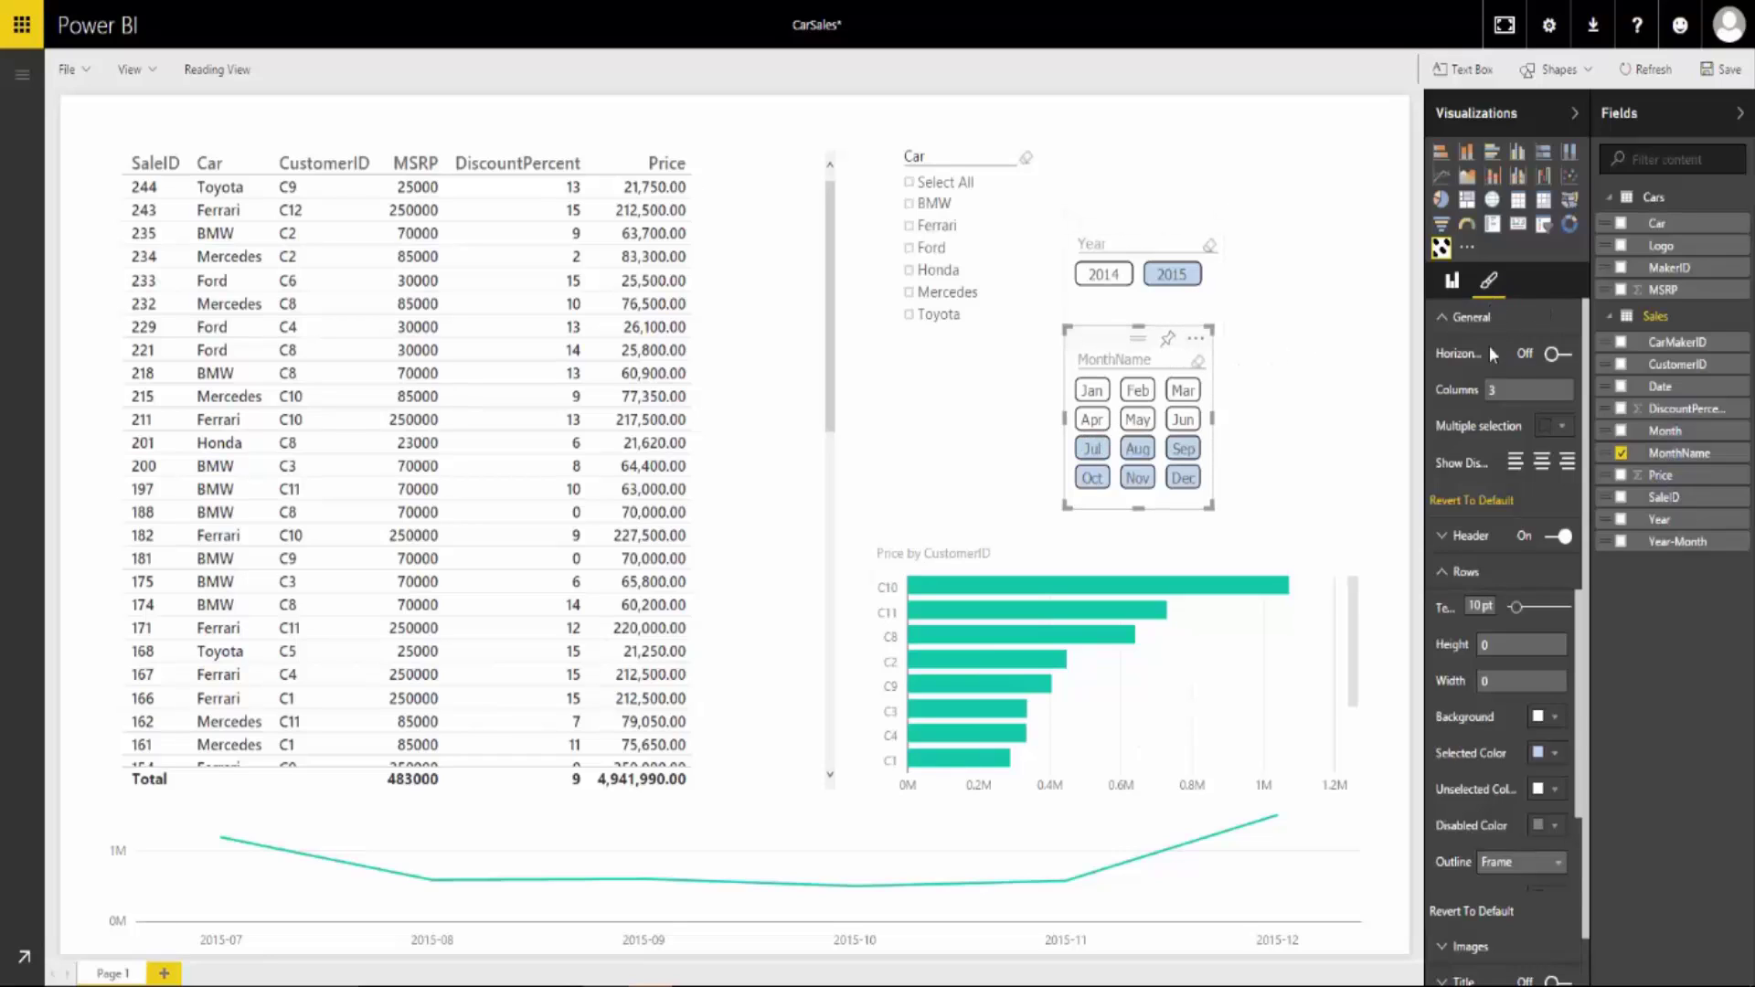
Step: Turn off the headers of the MonthName and Year slicers
scroll(1545, 729, down, 1)
click(1557, 485)
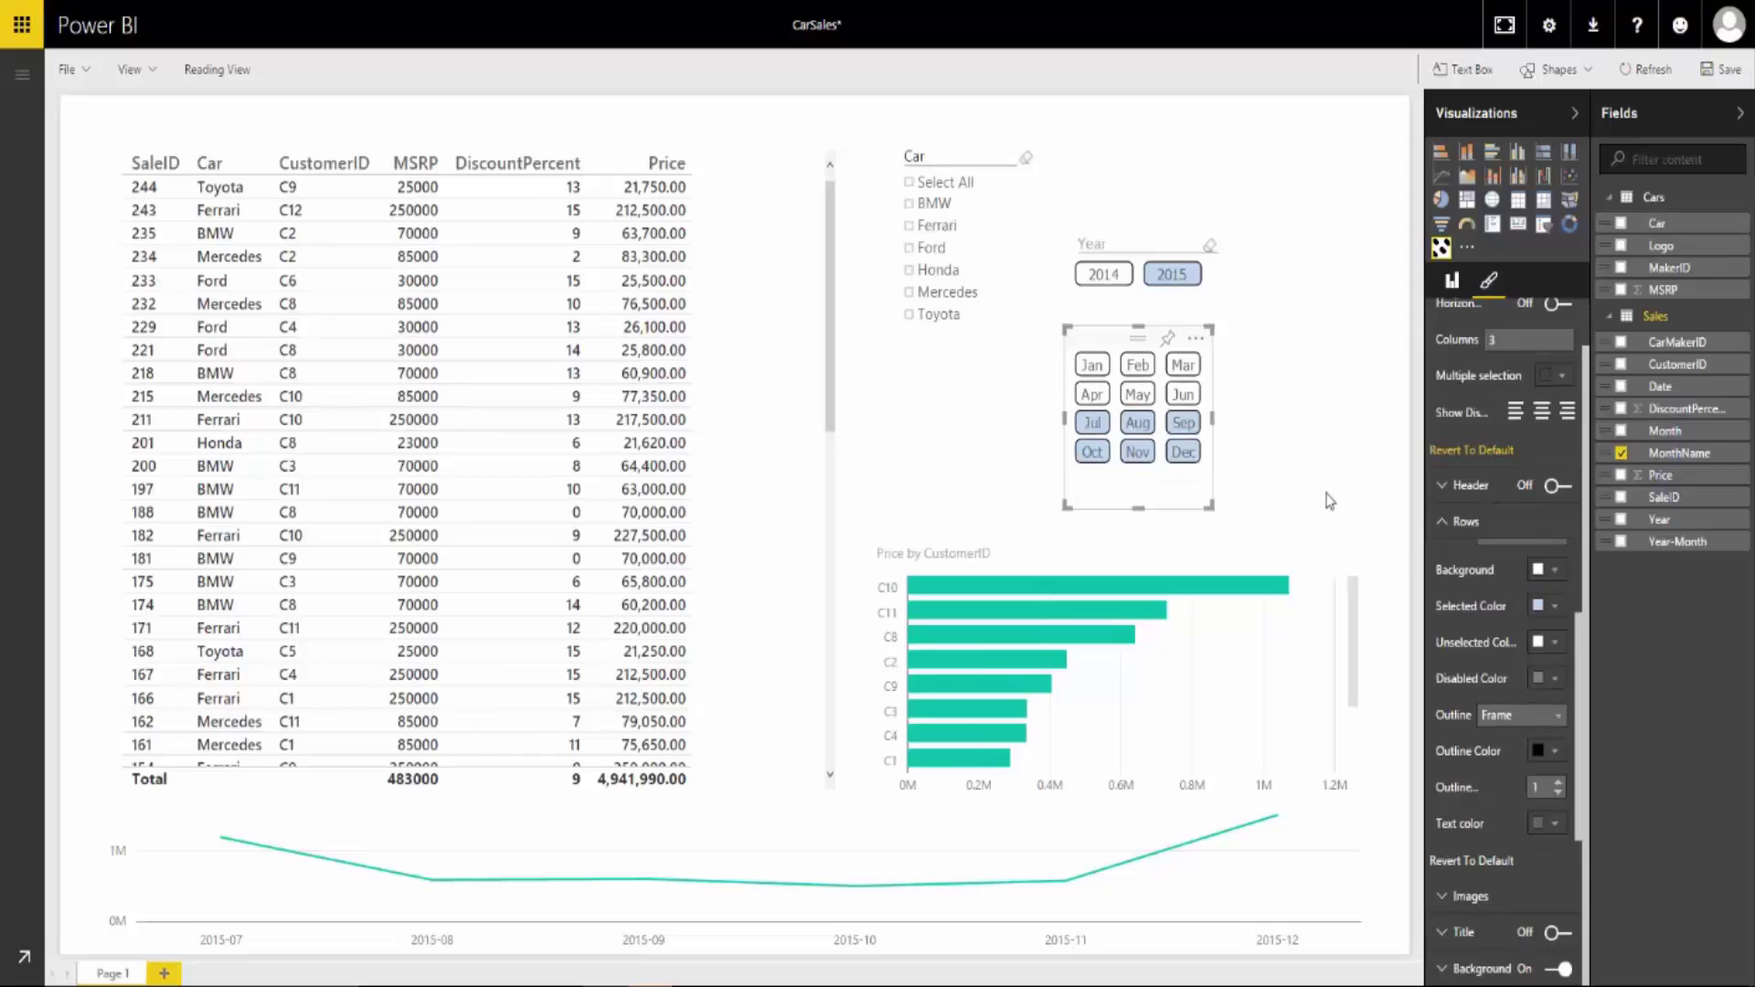
click(1138, 239)
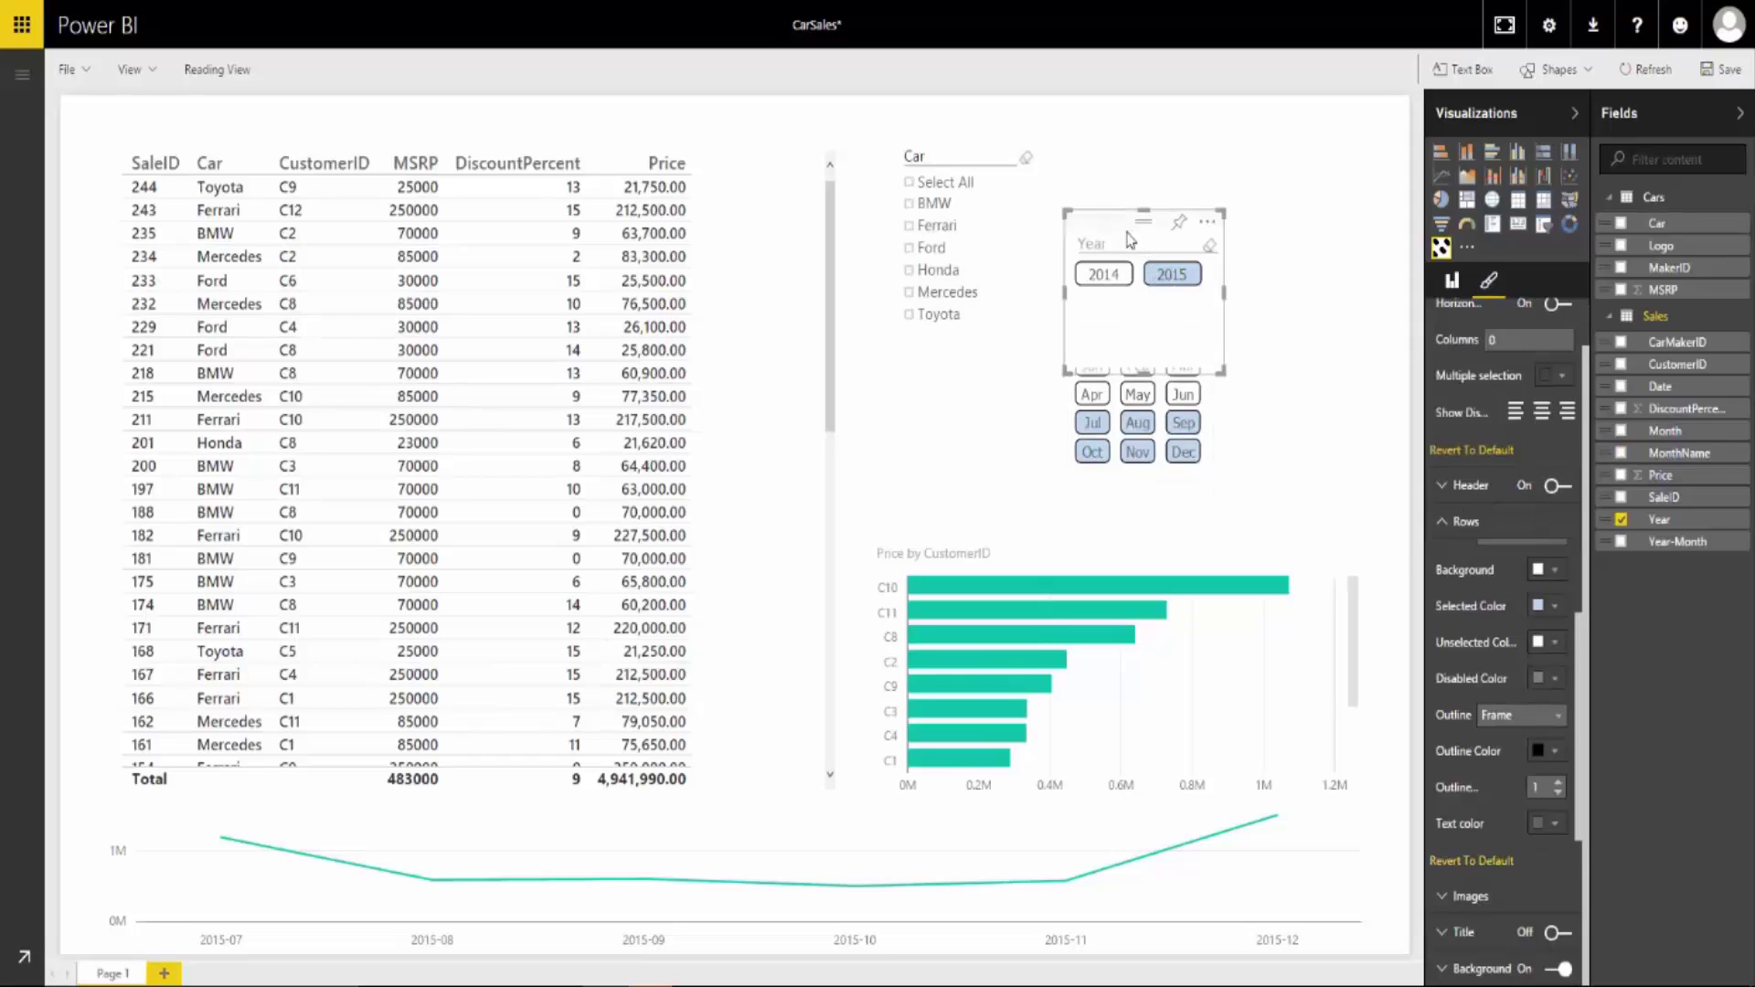
click(1548, 488)
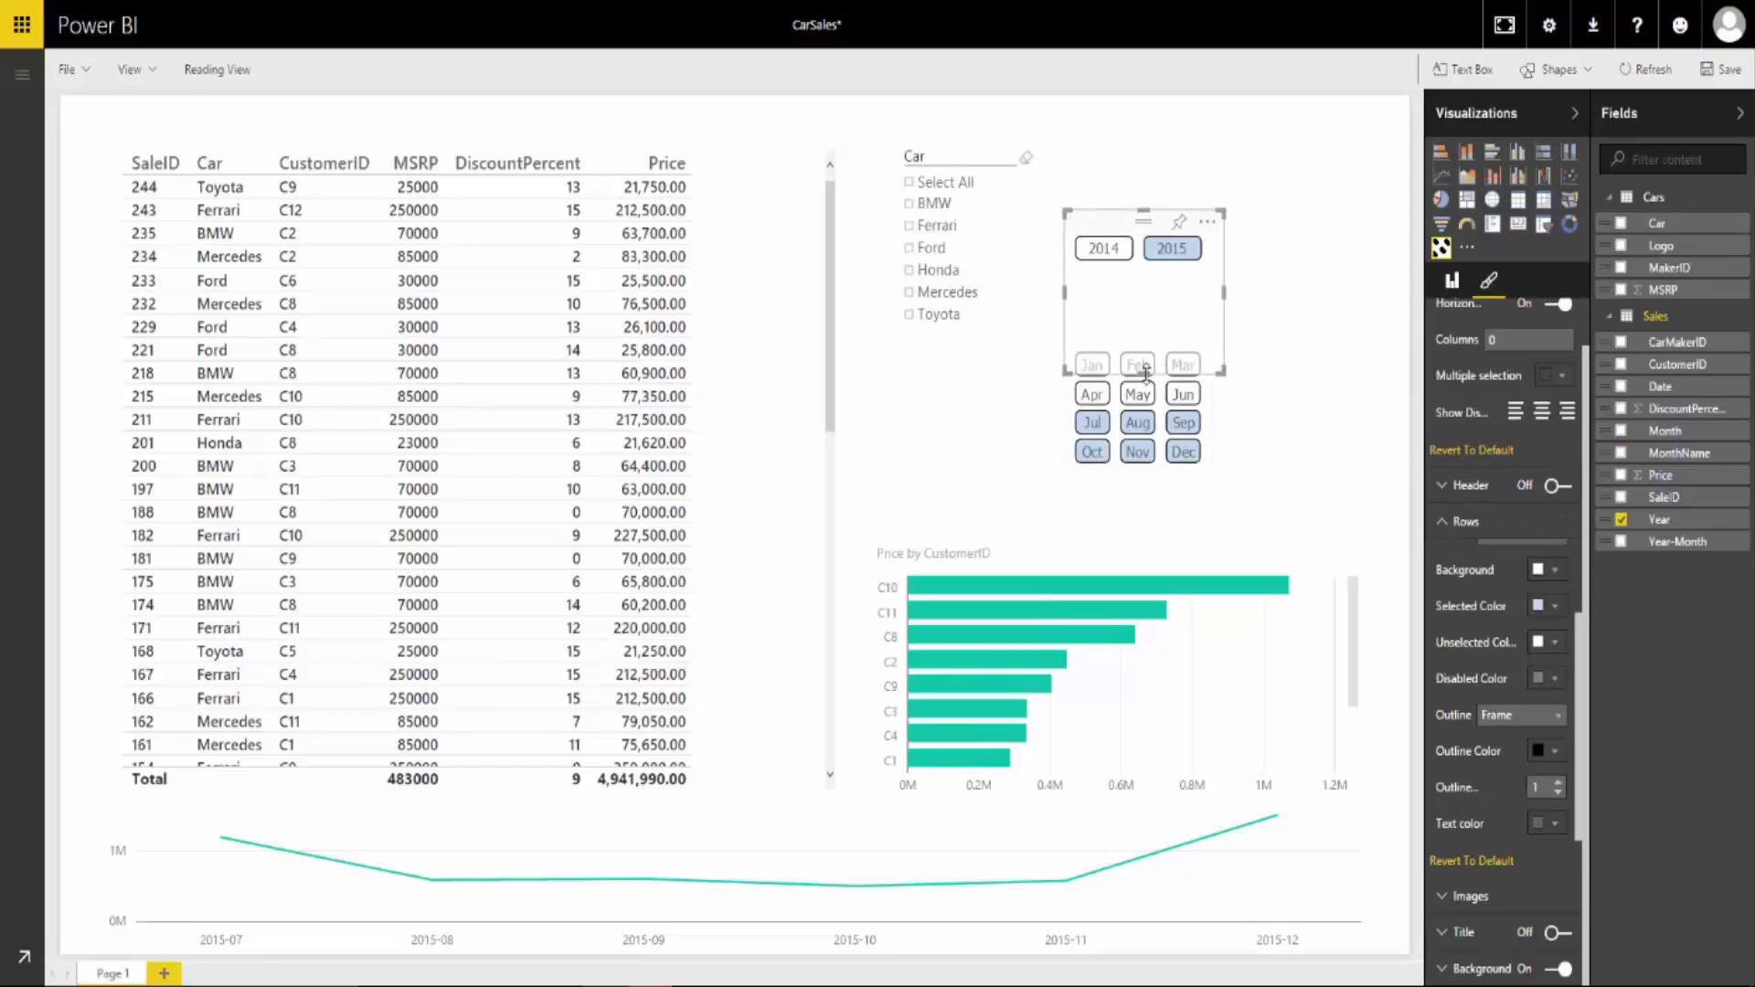
Step: Shorten the Year slicer to its button row and move the MonthName slicer up directly beneath it
drag(1144, 372, 1100, 285)
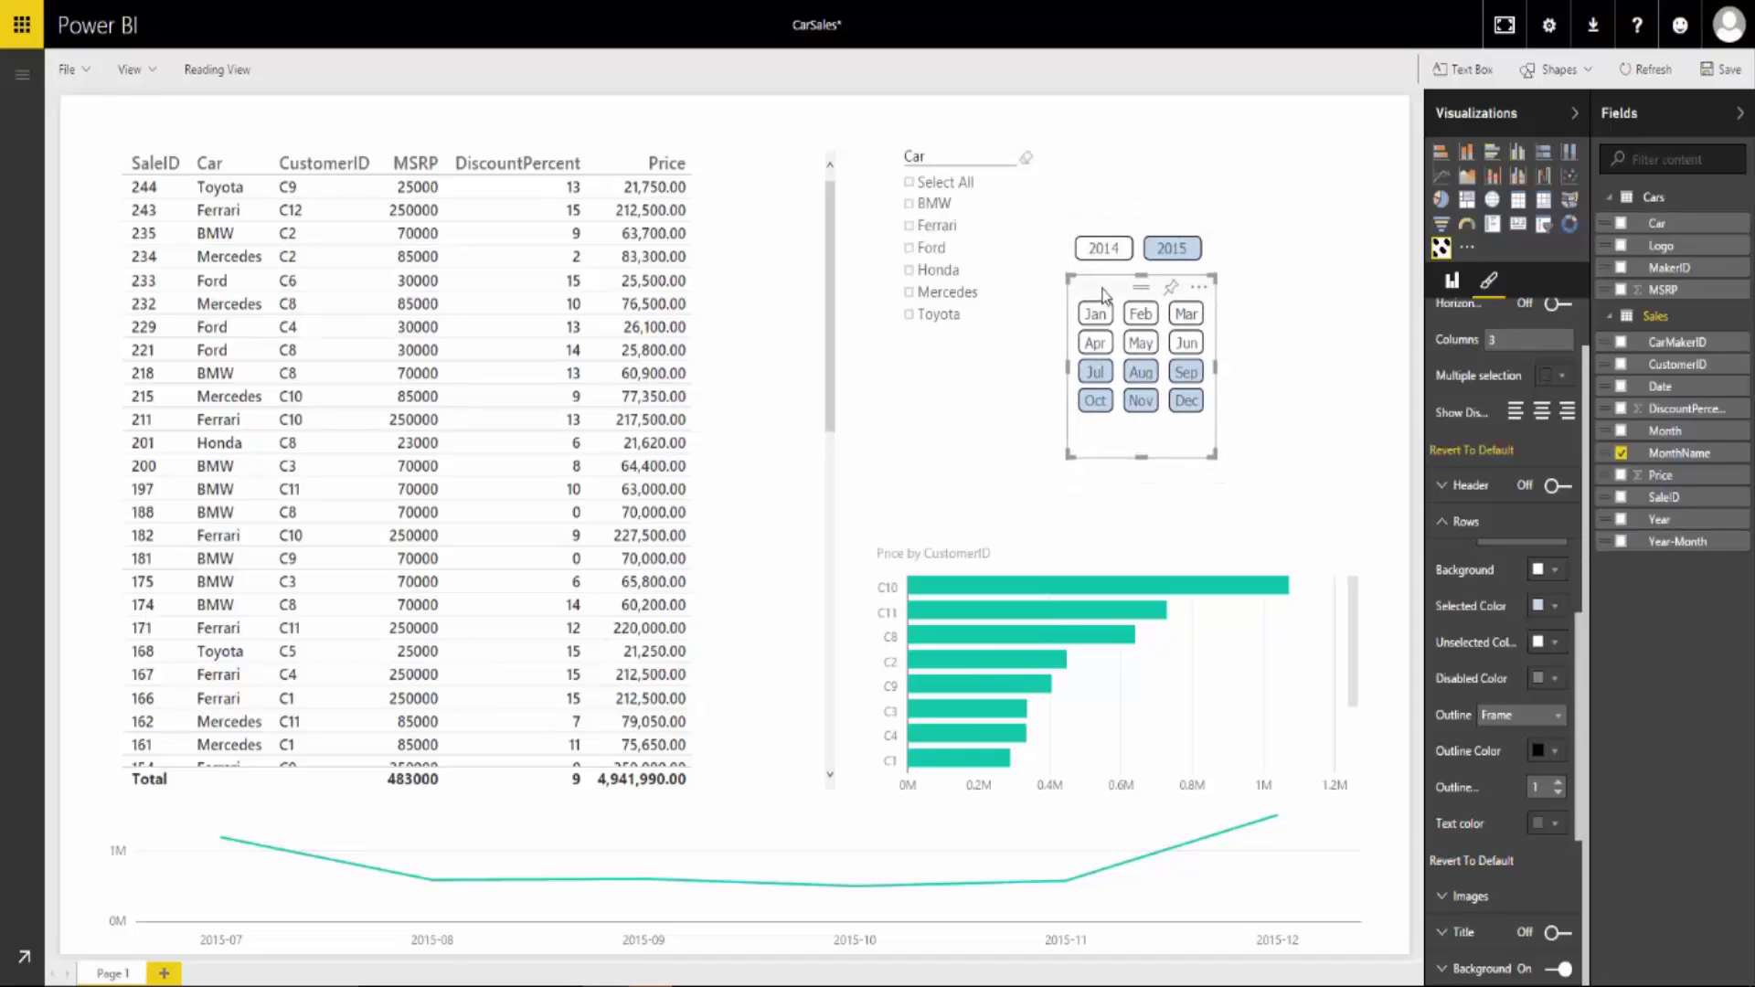
click(1267, 338)
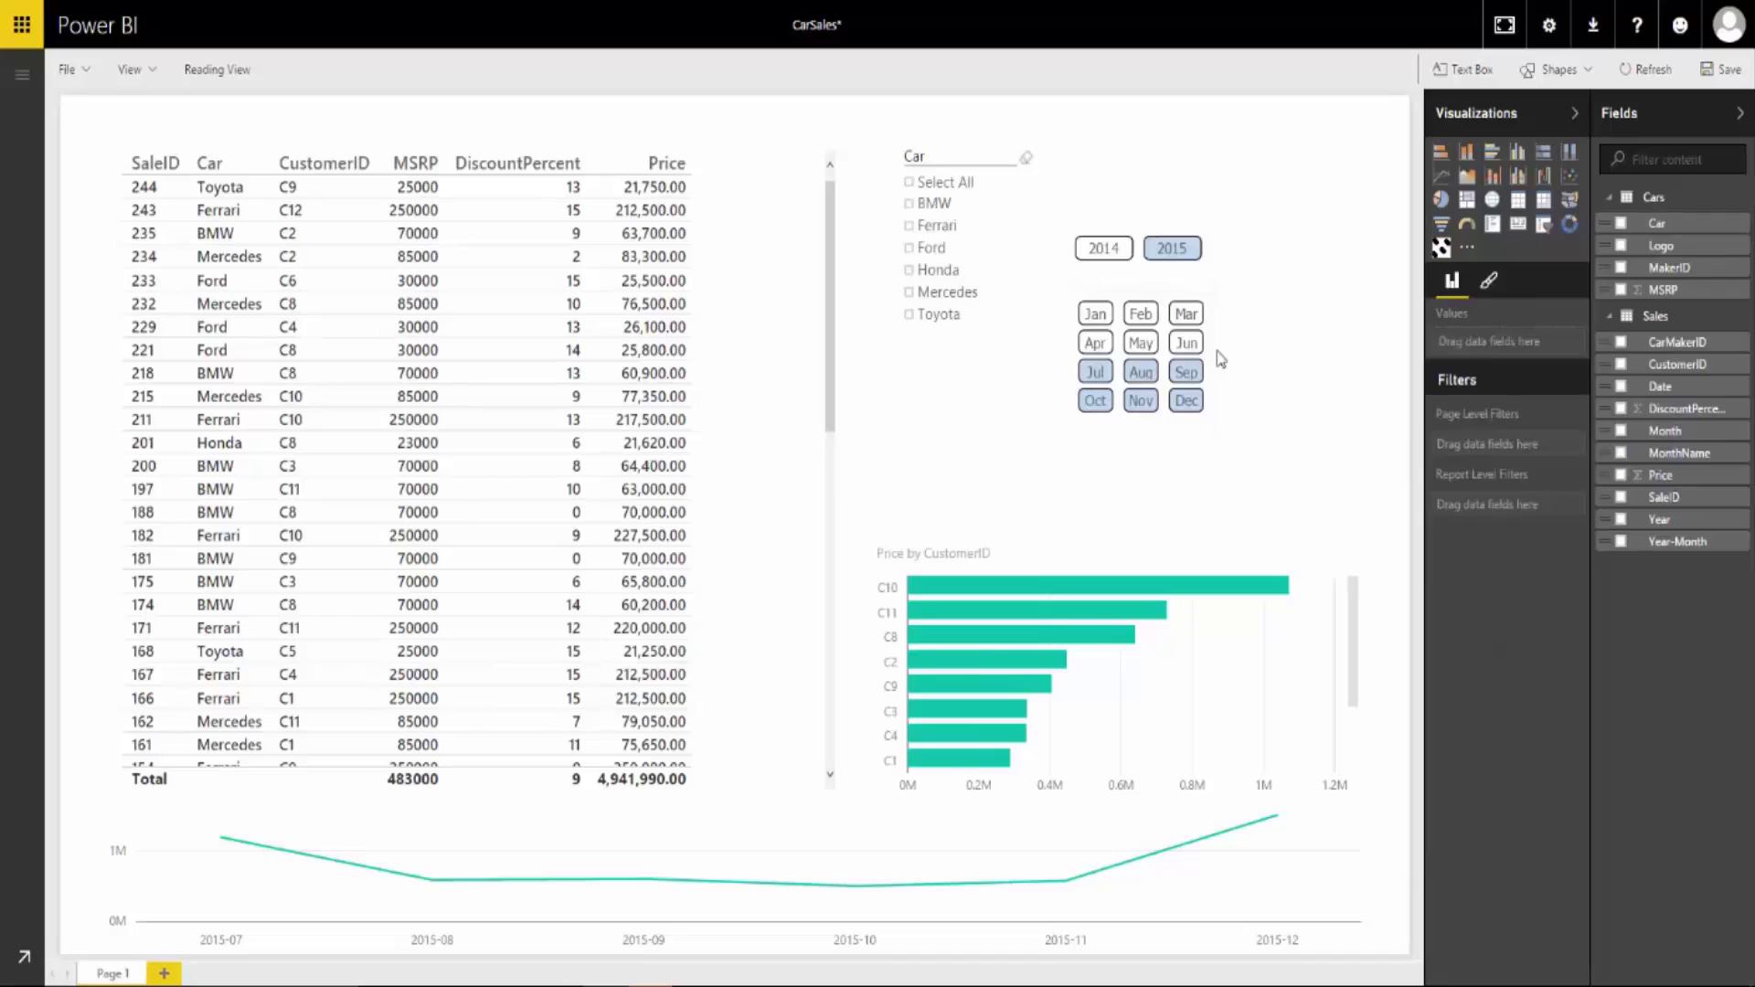
Step: Filter the report to June 2014 using the year and month buttons
click(1102, 247)
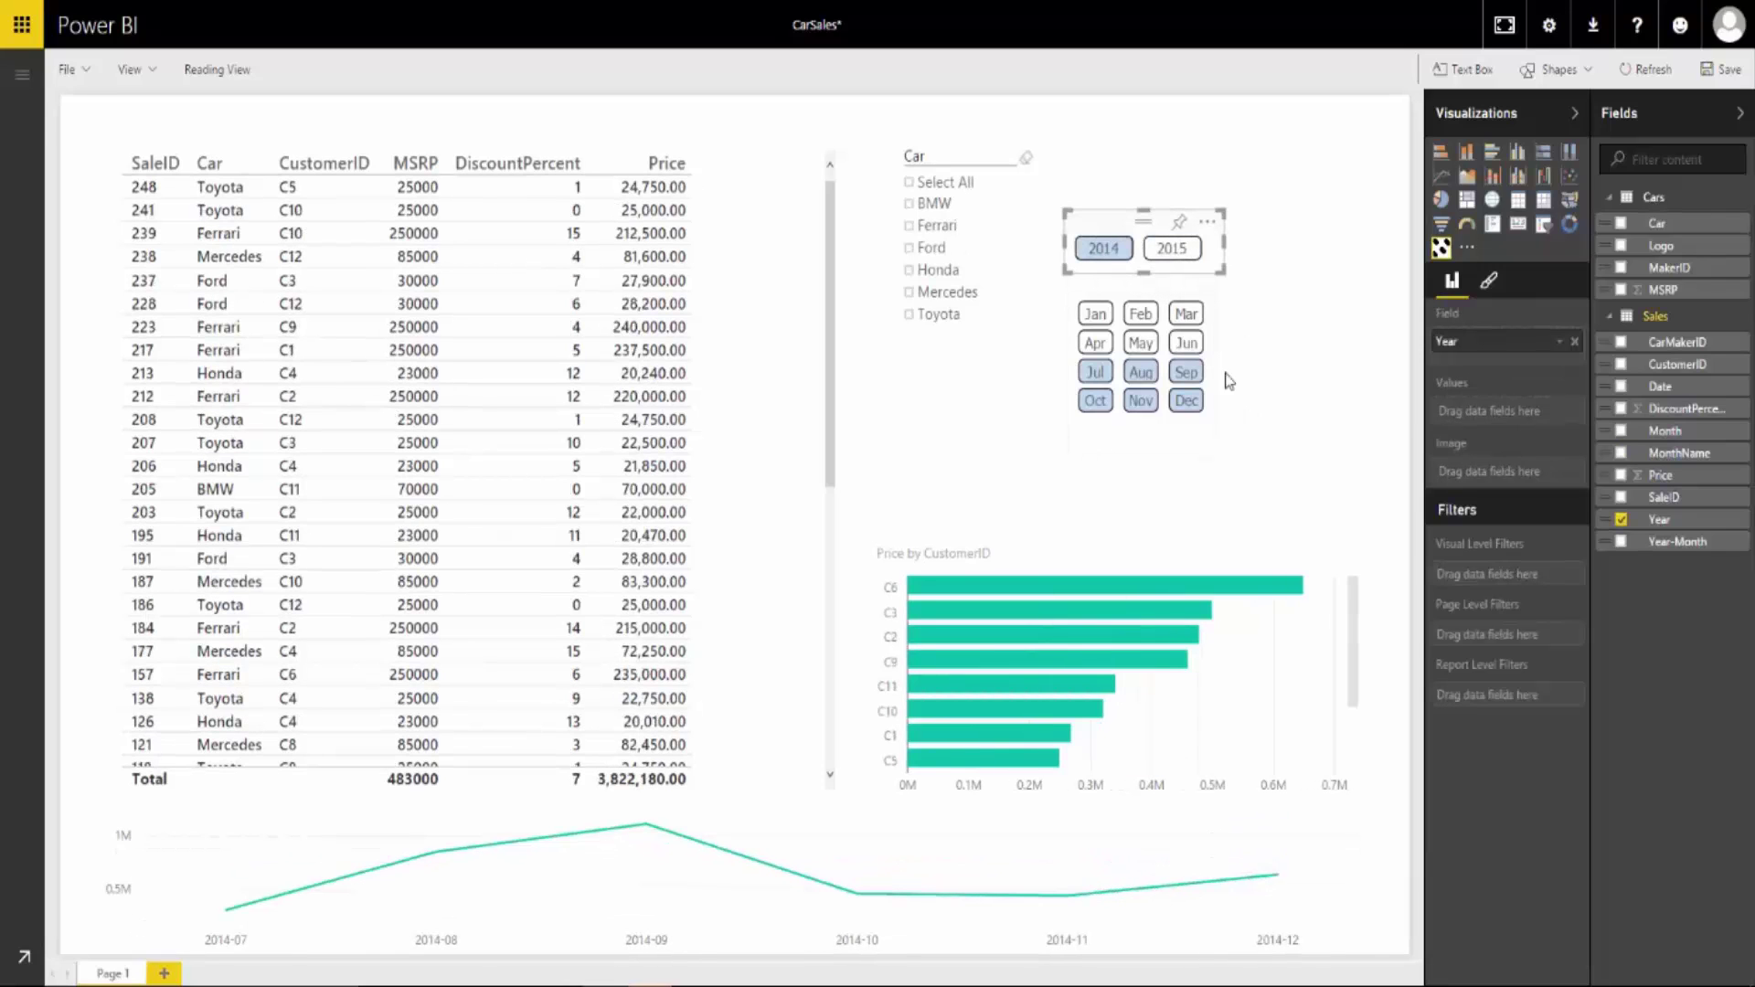
click(1186, 344)
click(1273, 490)
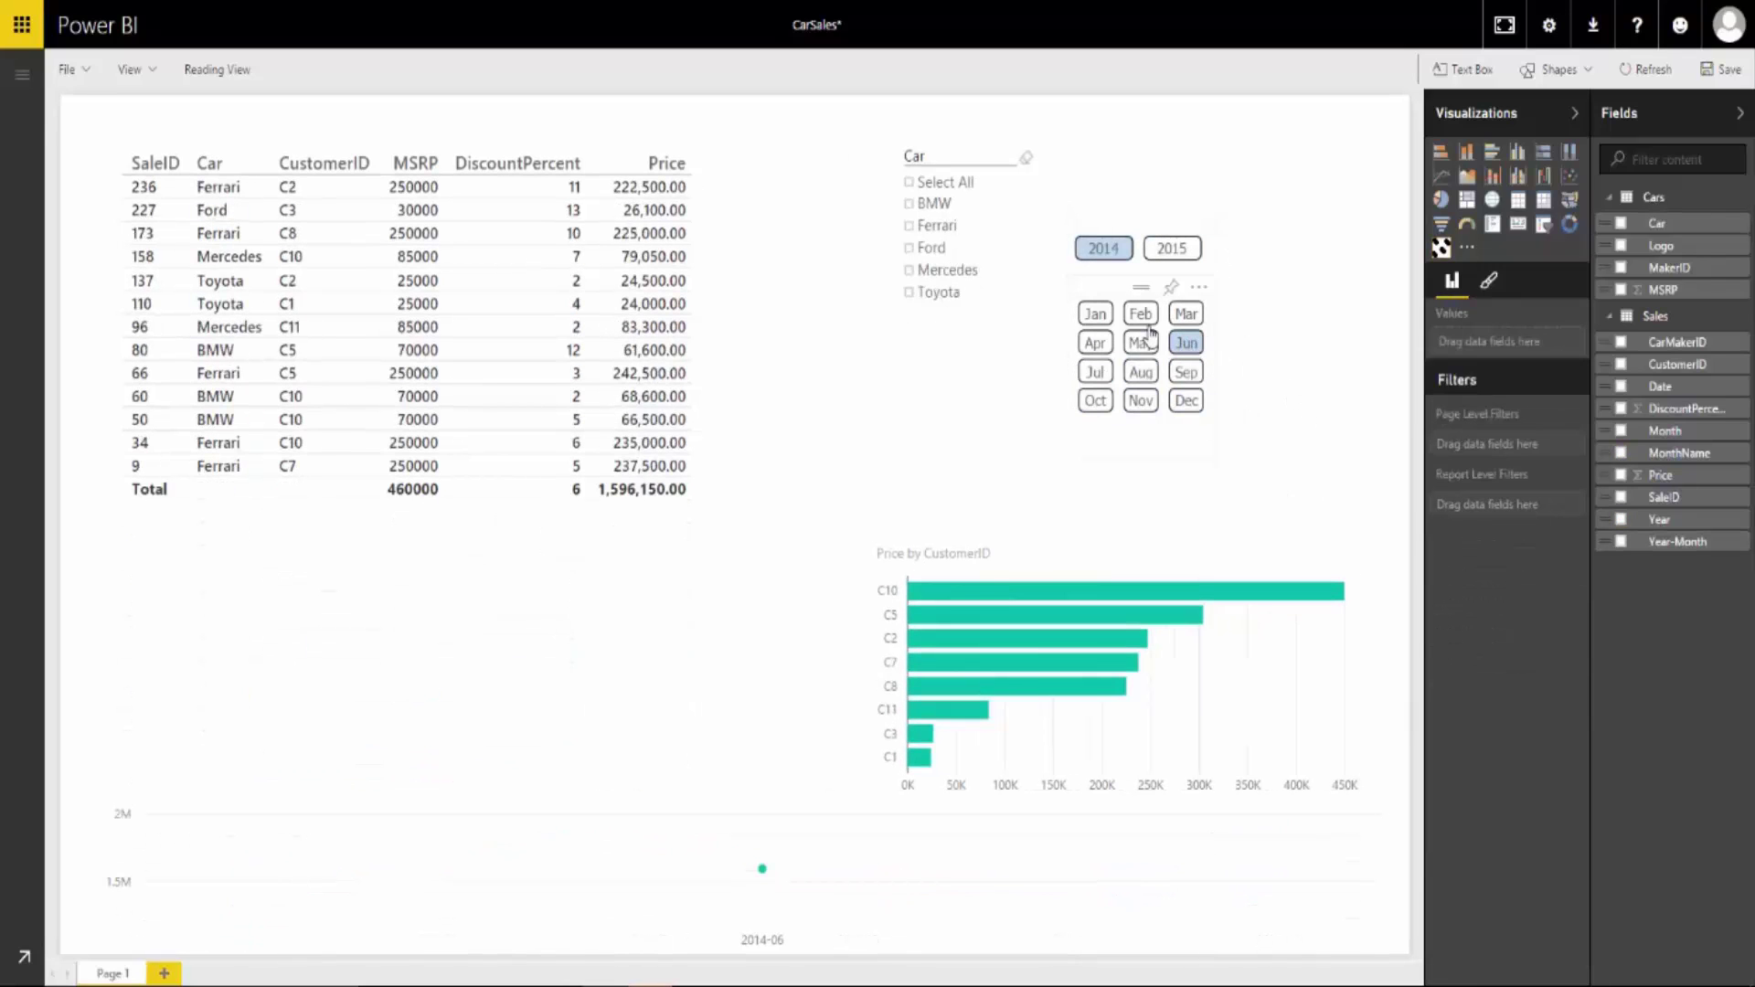
Step: Move the MonthName and Year slicers toward the report's right edge and convert the Car slicer to a Chiclet Slicer
drag(1100, 294, 1236, 299)
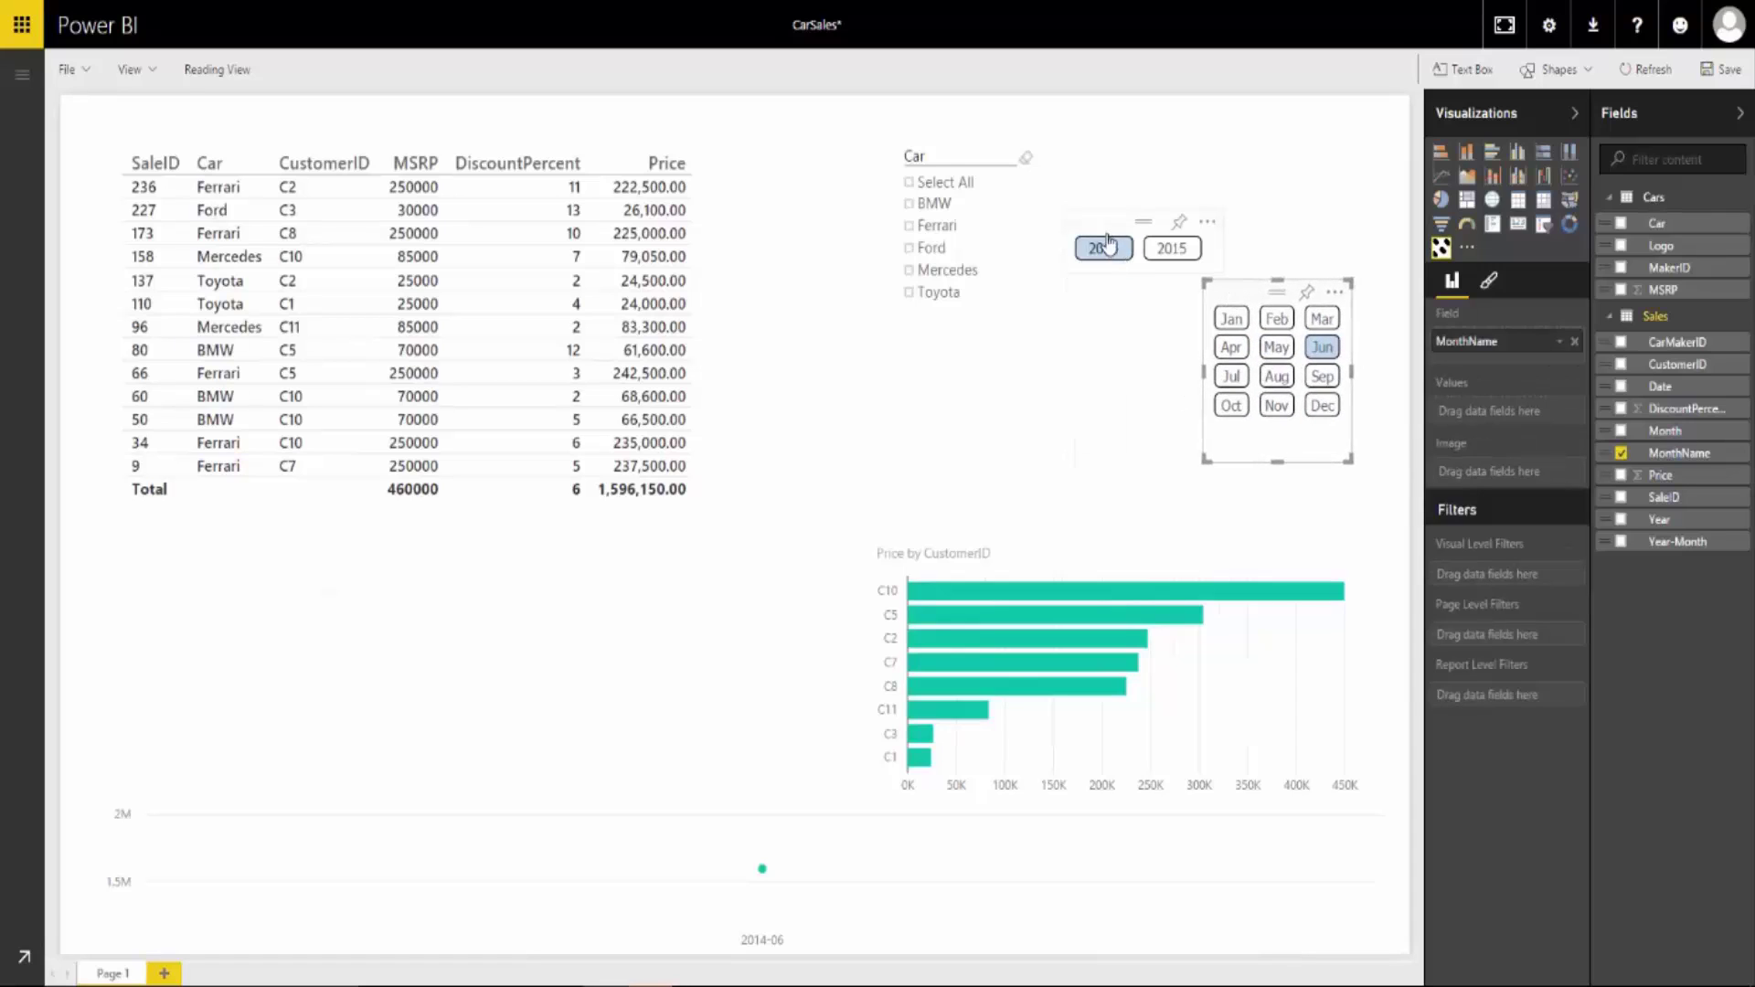
drag(1152, 228, 1240, 248)
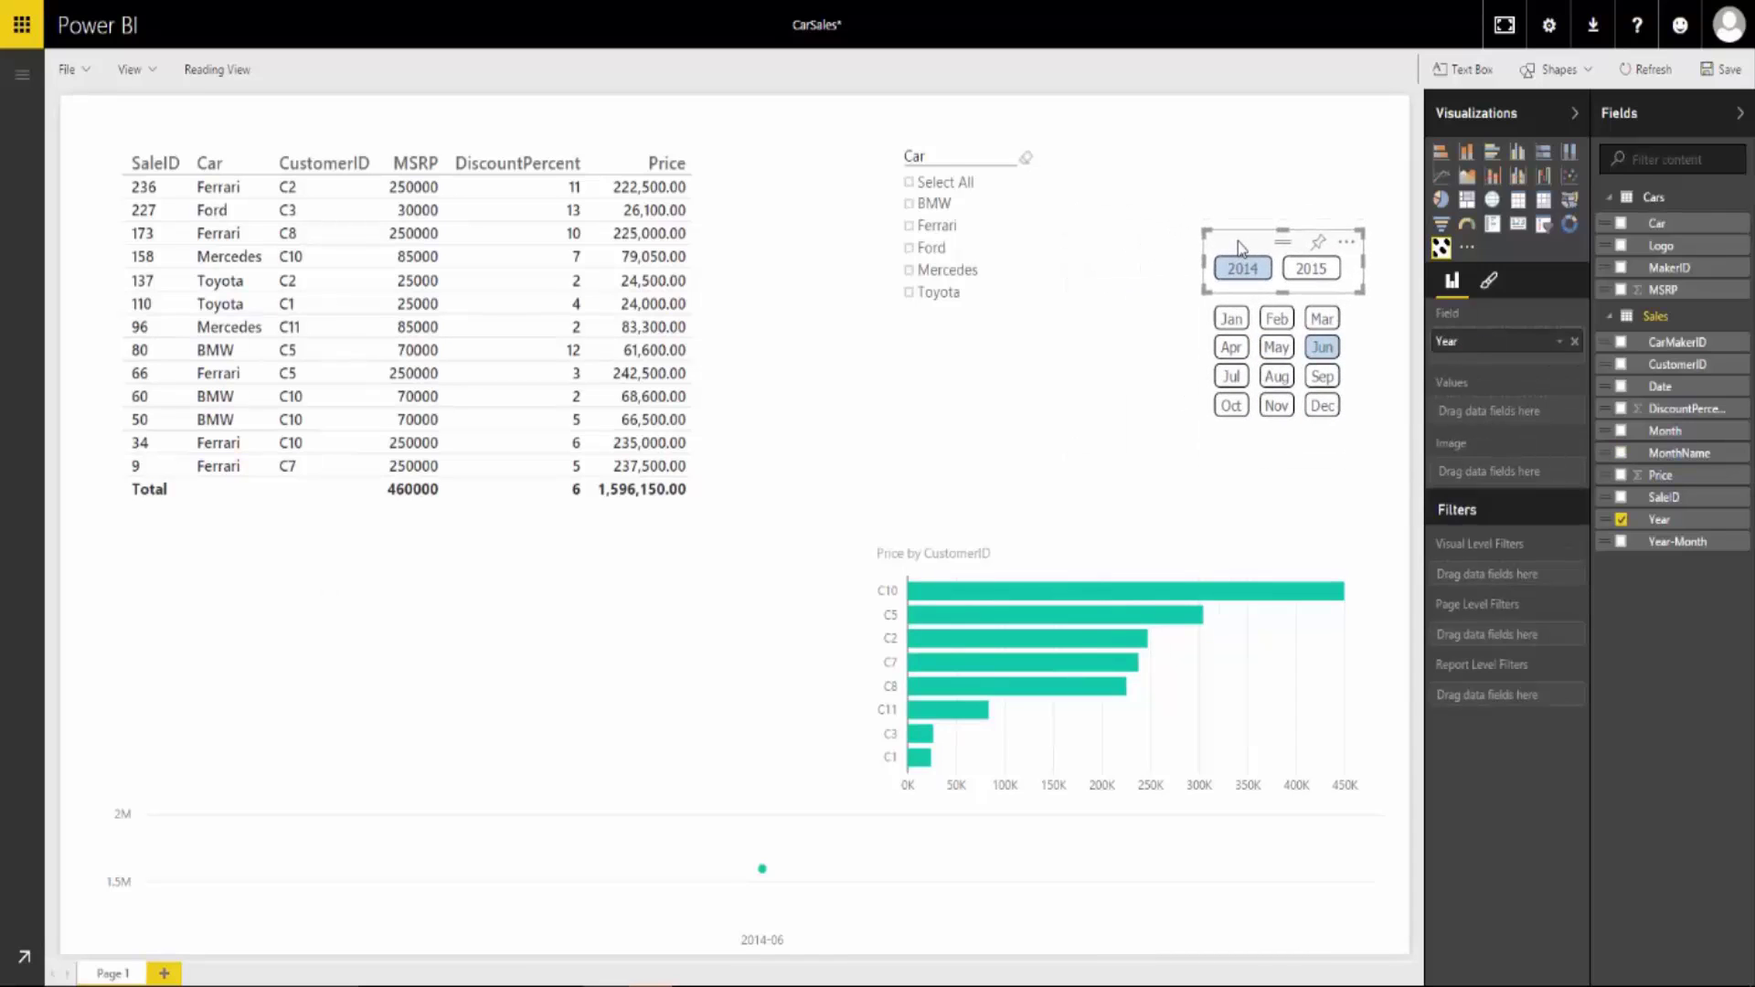
click(940, 142)
click(1440, 248)
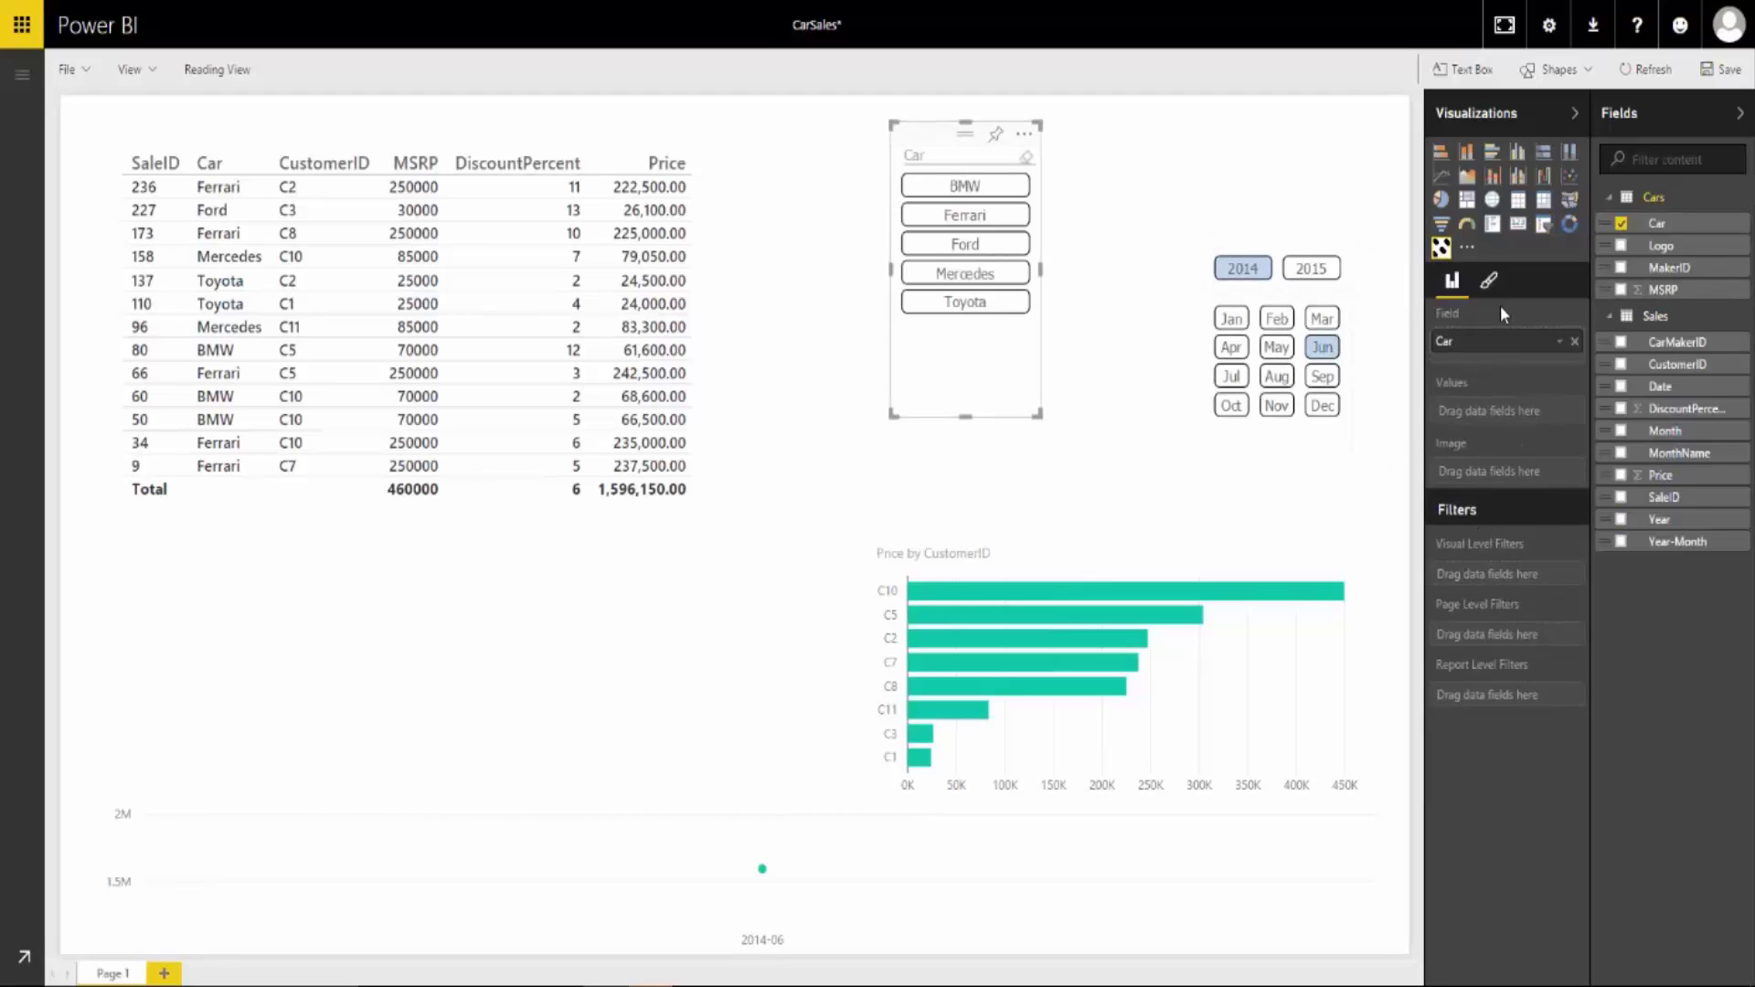
Step: Switch the Car slicer to a horizontal button layout and widen it to fit the car buttons in one row
click(1487, 282)
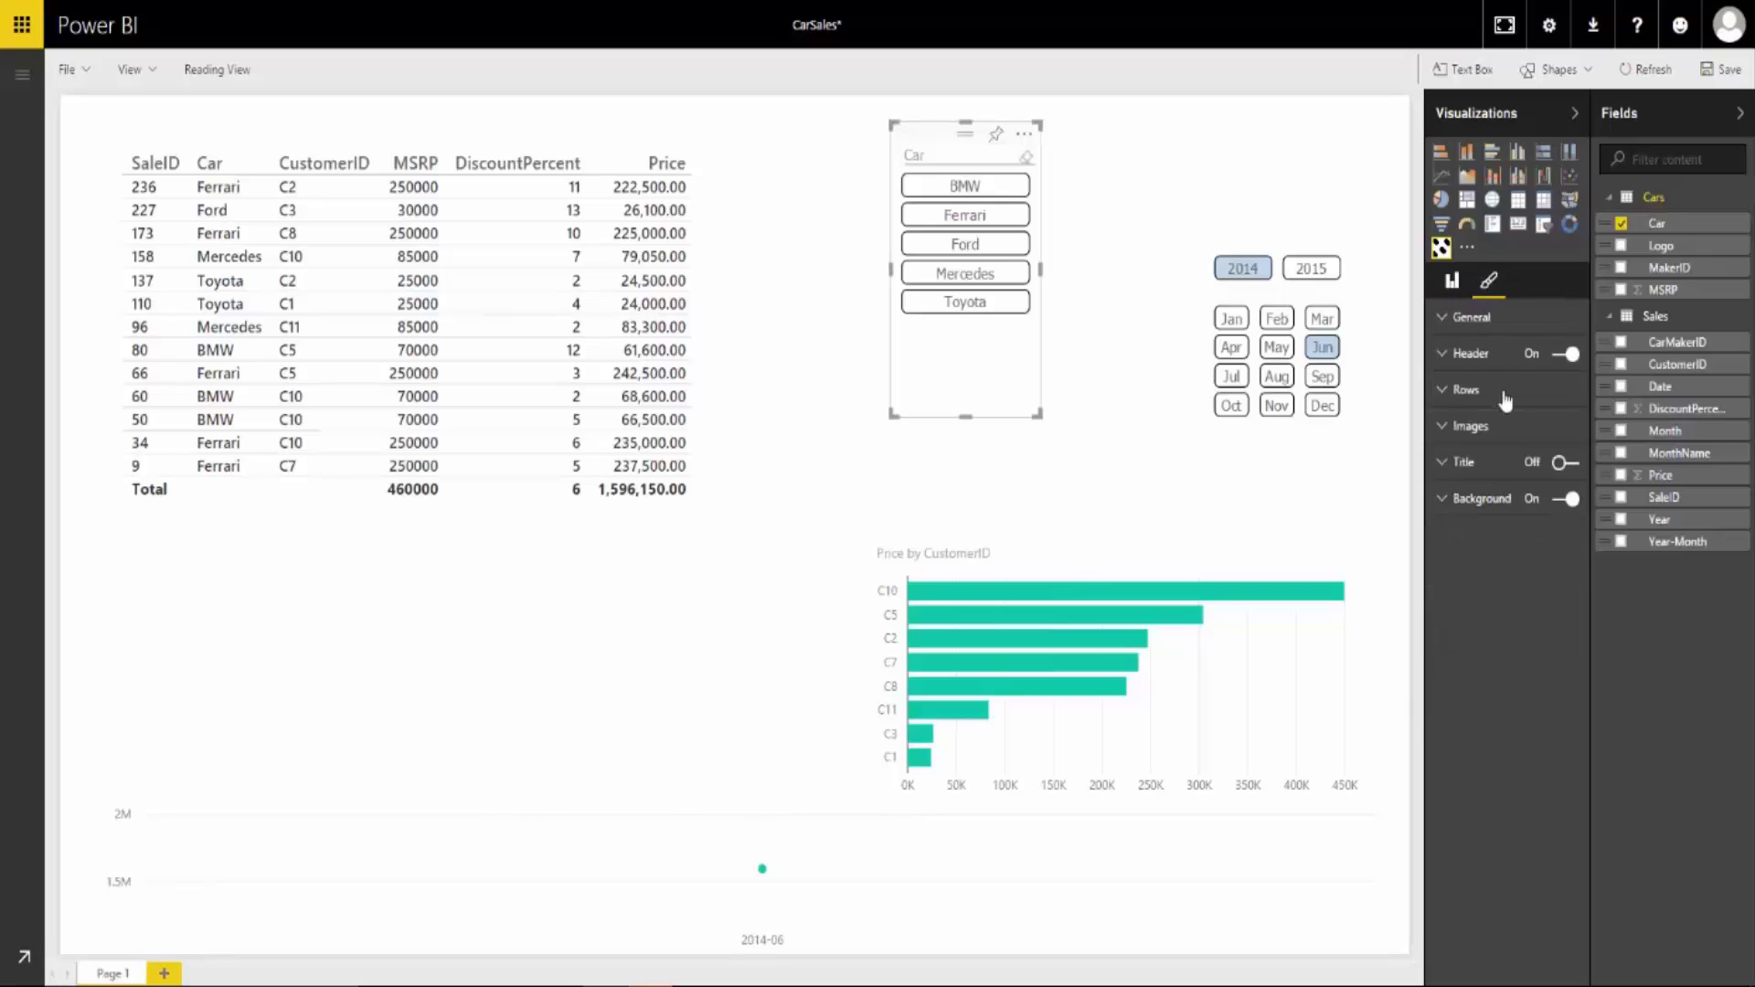
click(1444, 318)
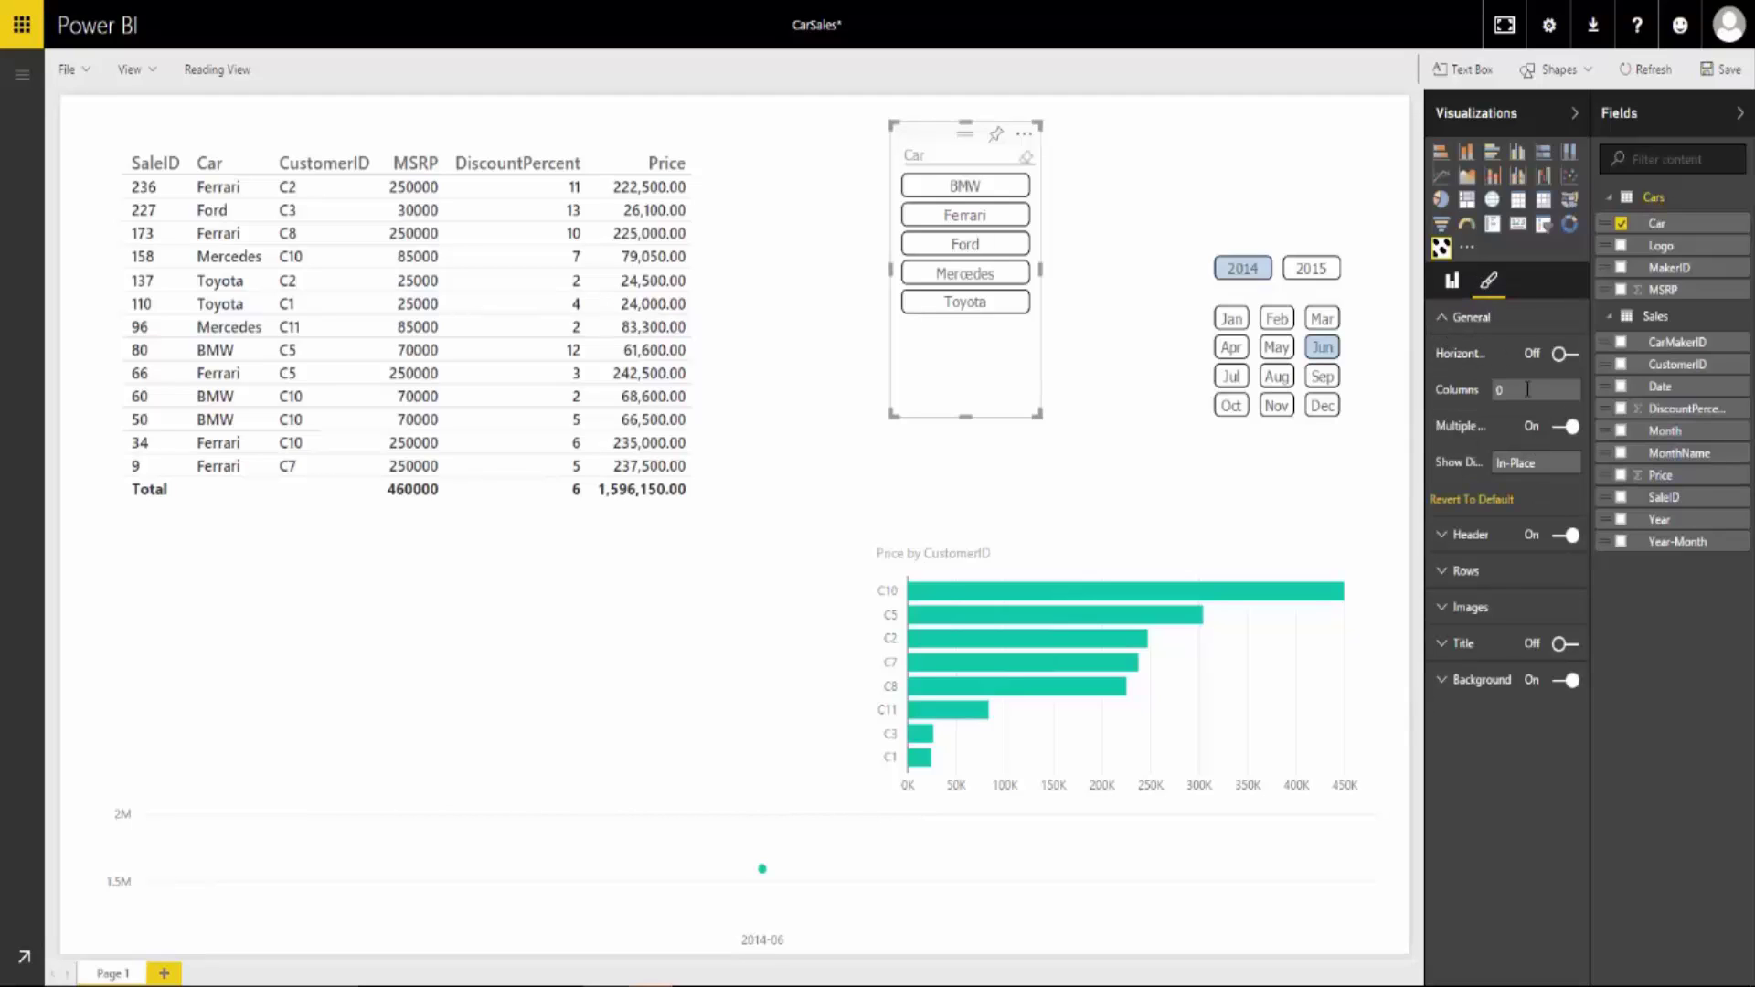
click(1563, 364)
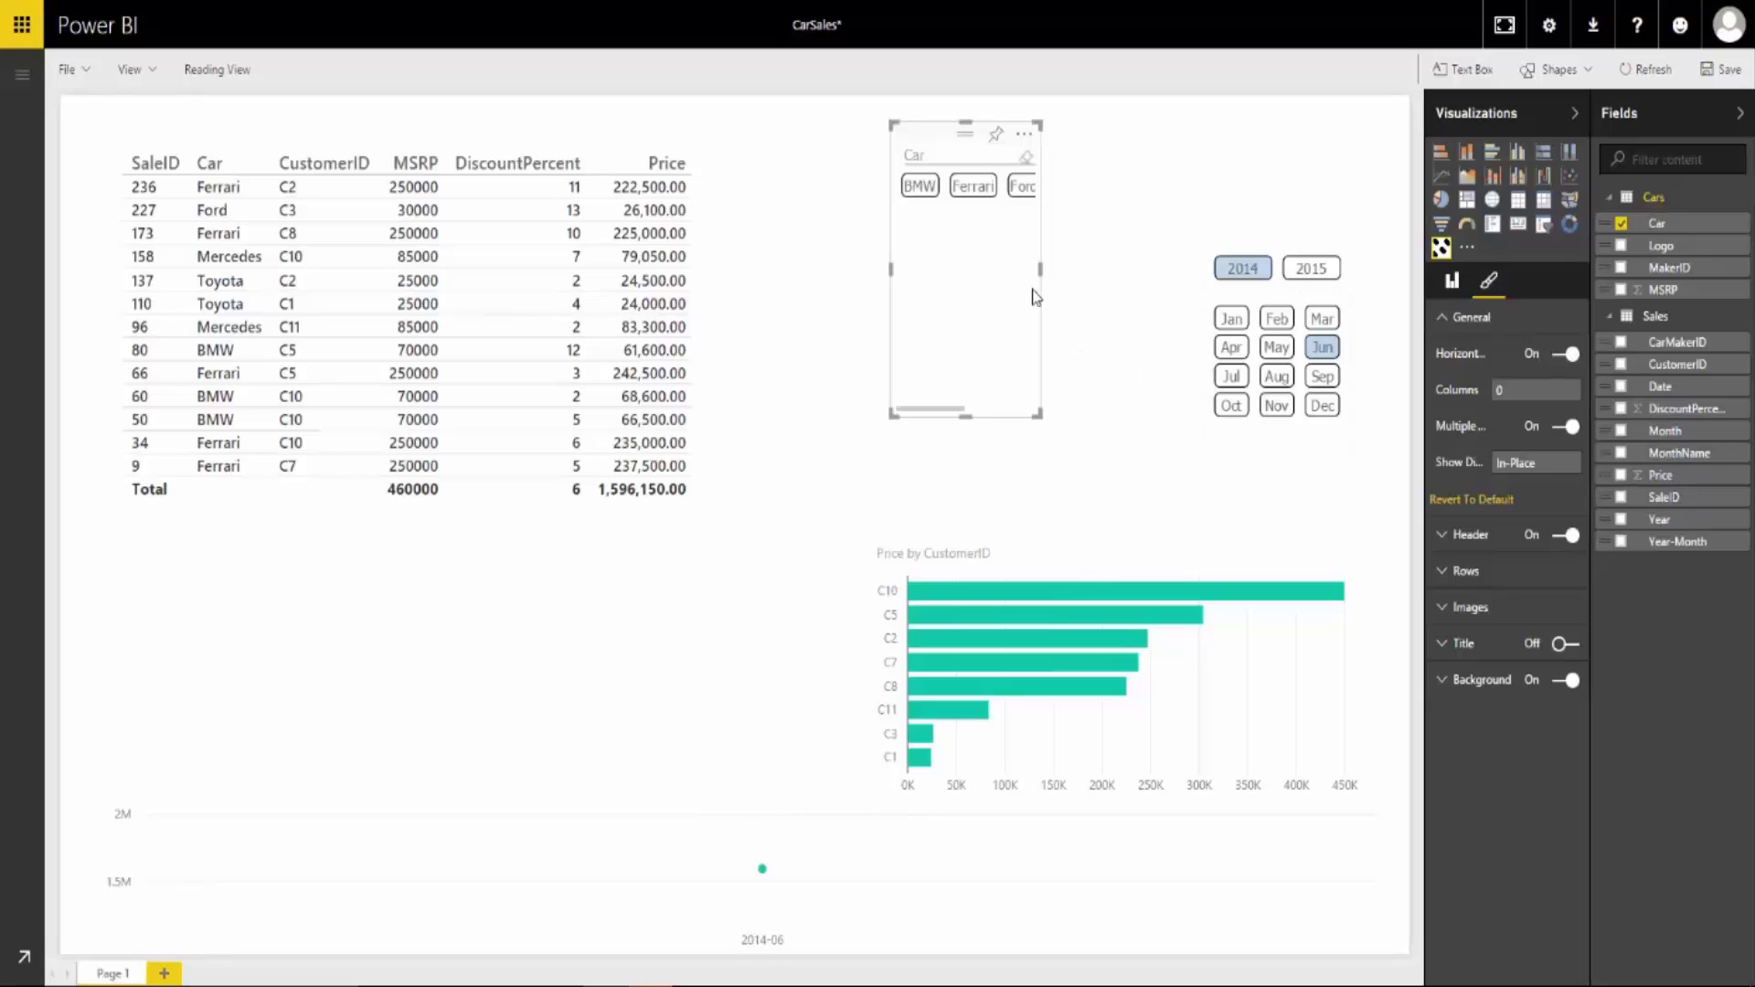
drag(1041, 268, 1222, 270)
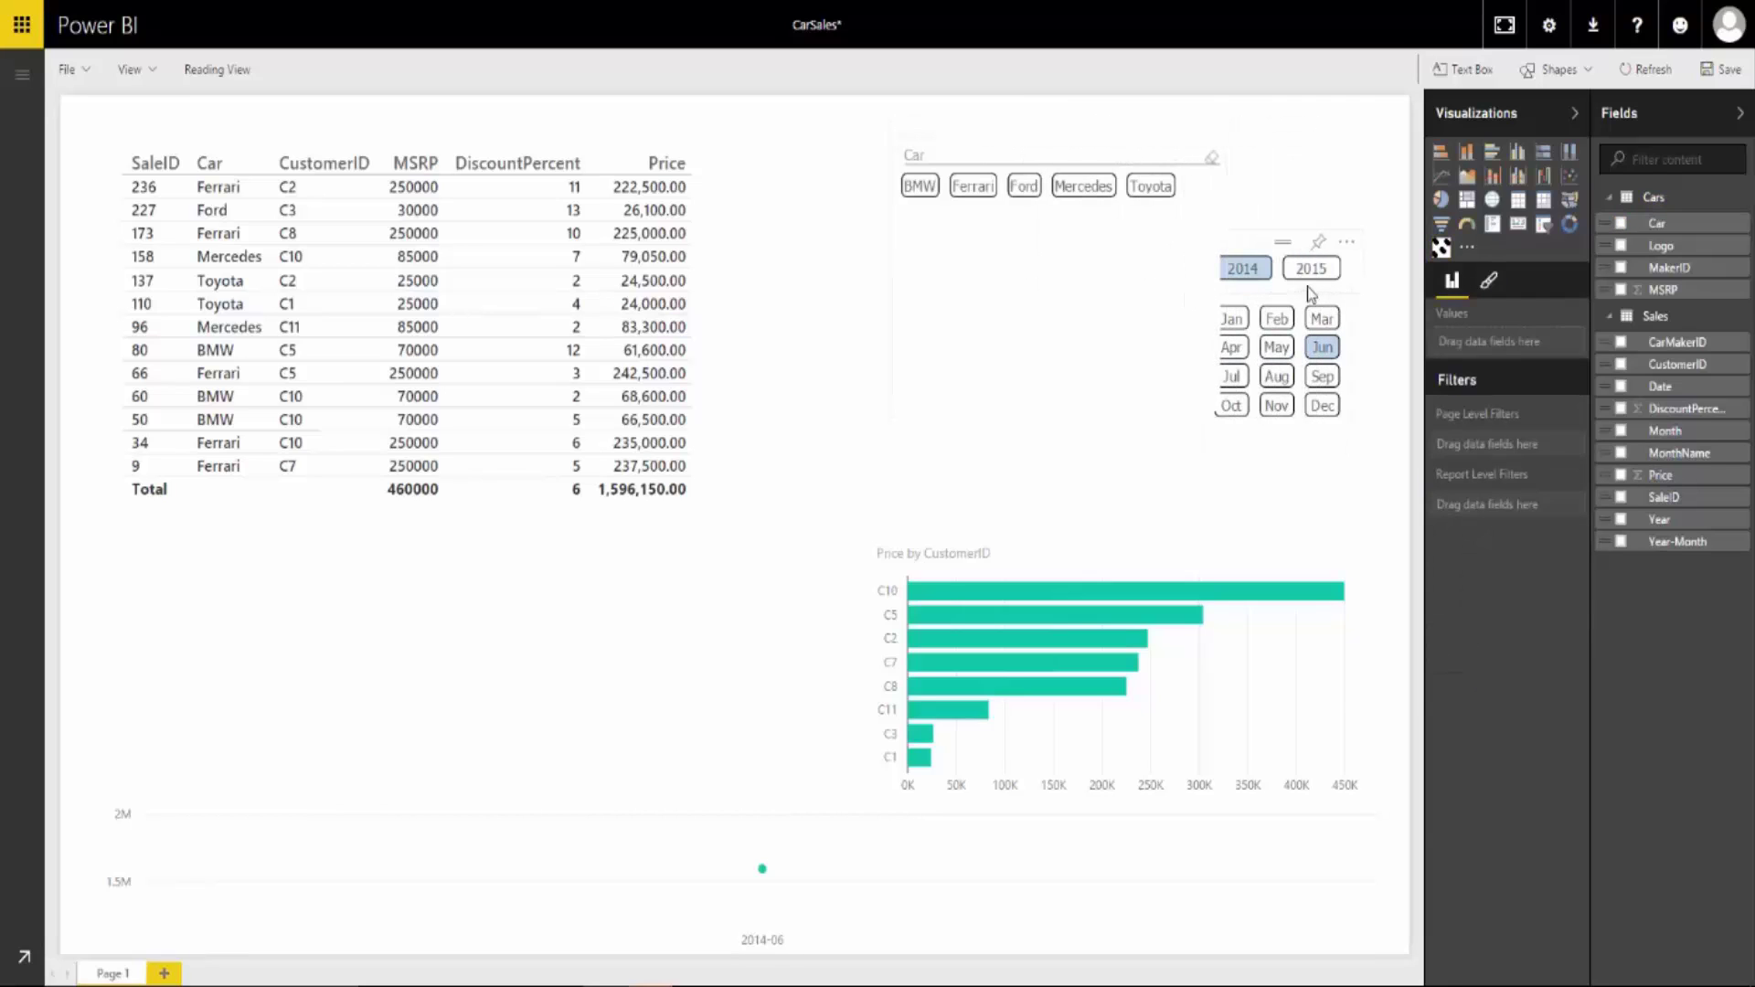
Step: Clear the June selection in the MonthName slicer
click(1344, 274)
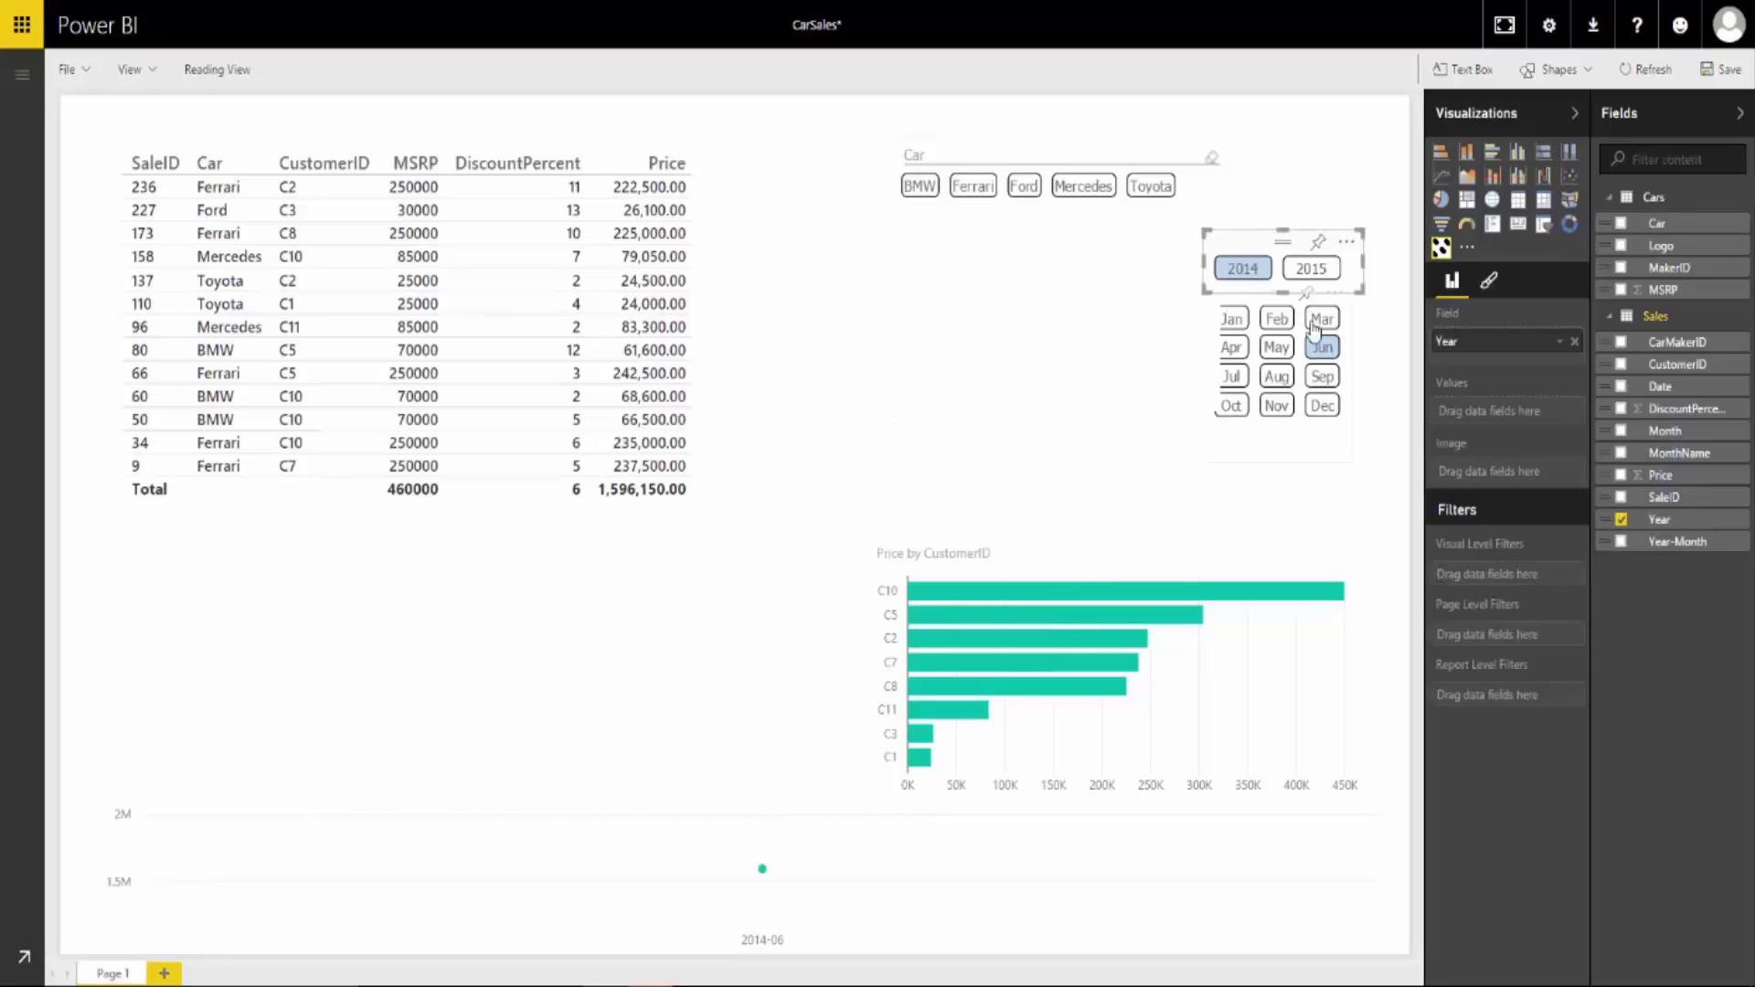
click(1325, 352)
click(1325, 352)
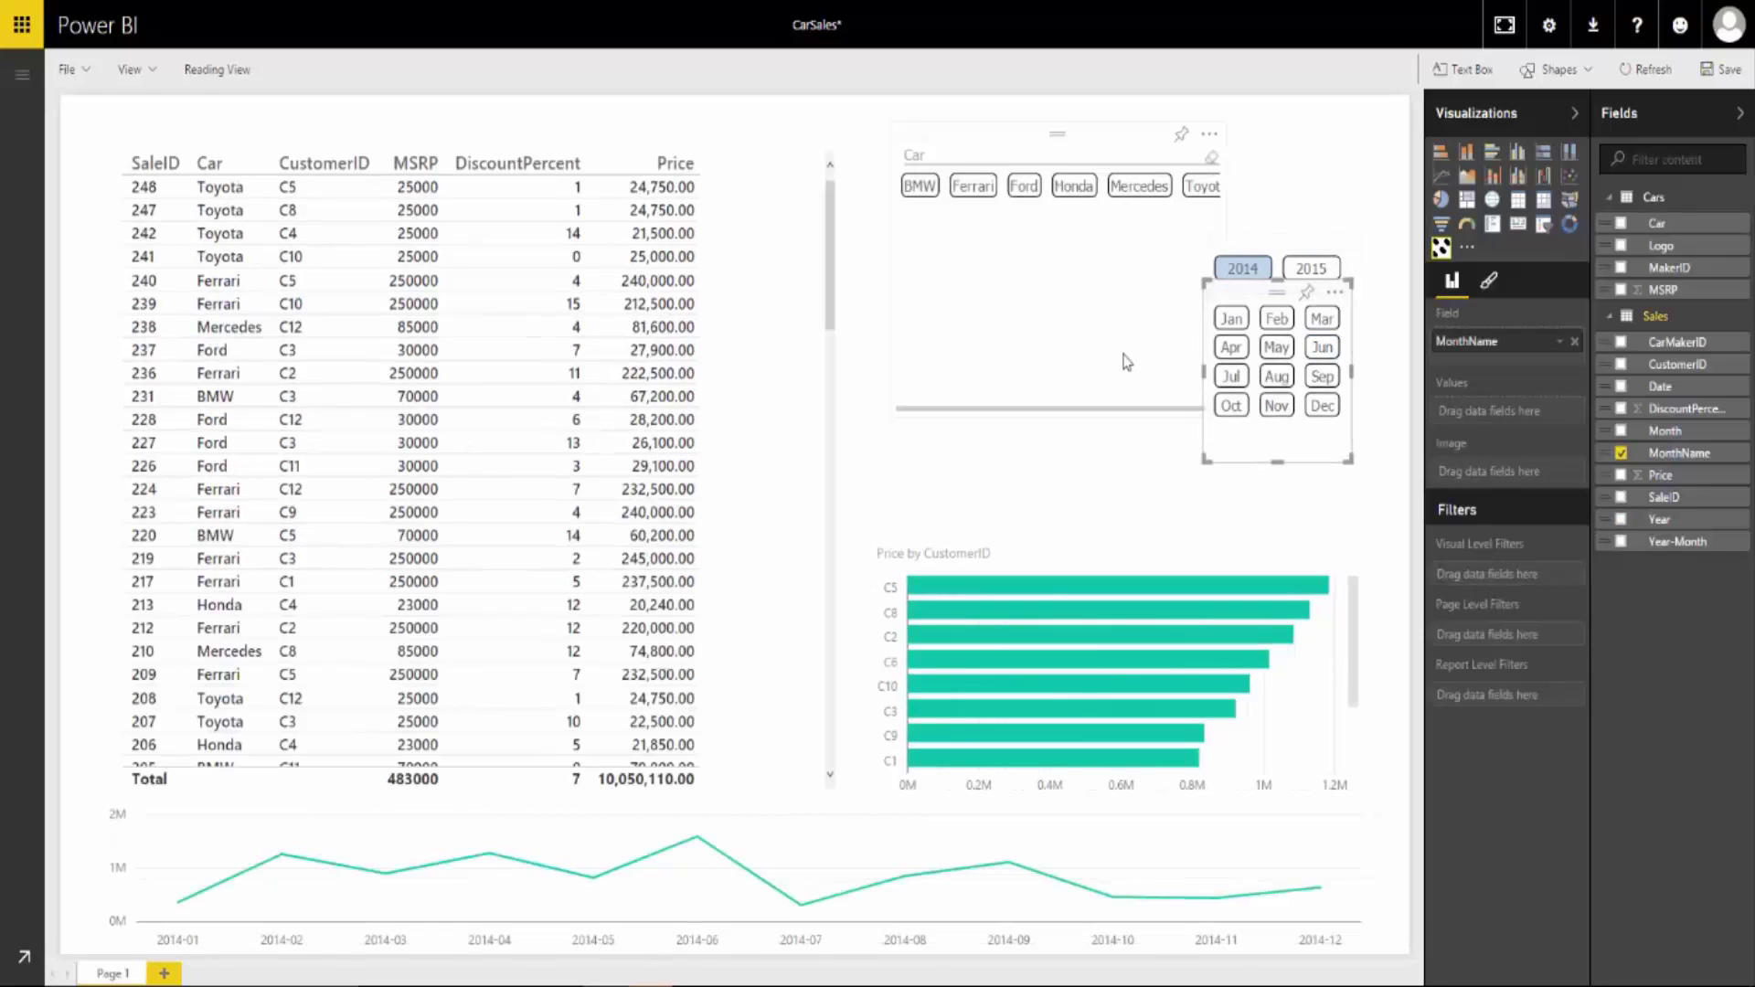
Step: Widen the Car slicer further to fit all six car buttons and shorten it to just below the button row
click(1154, 254)
drag(1060, 417, 1313, 187)
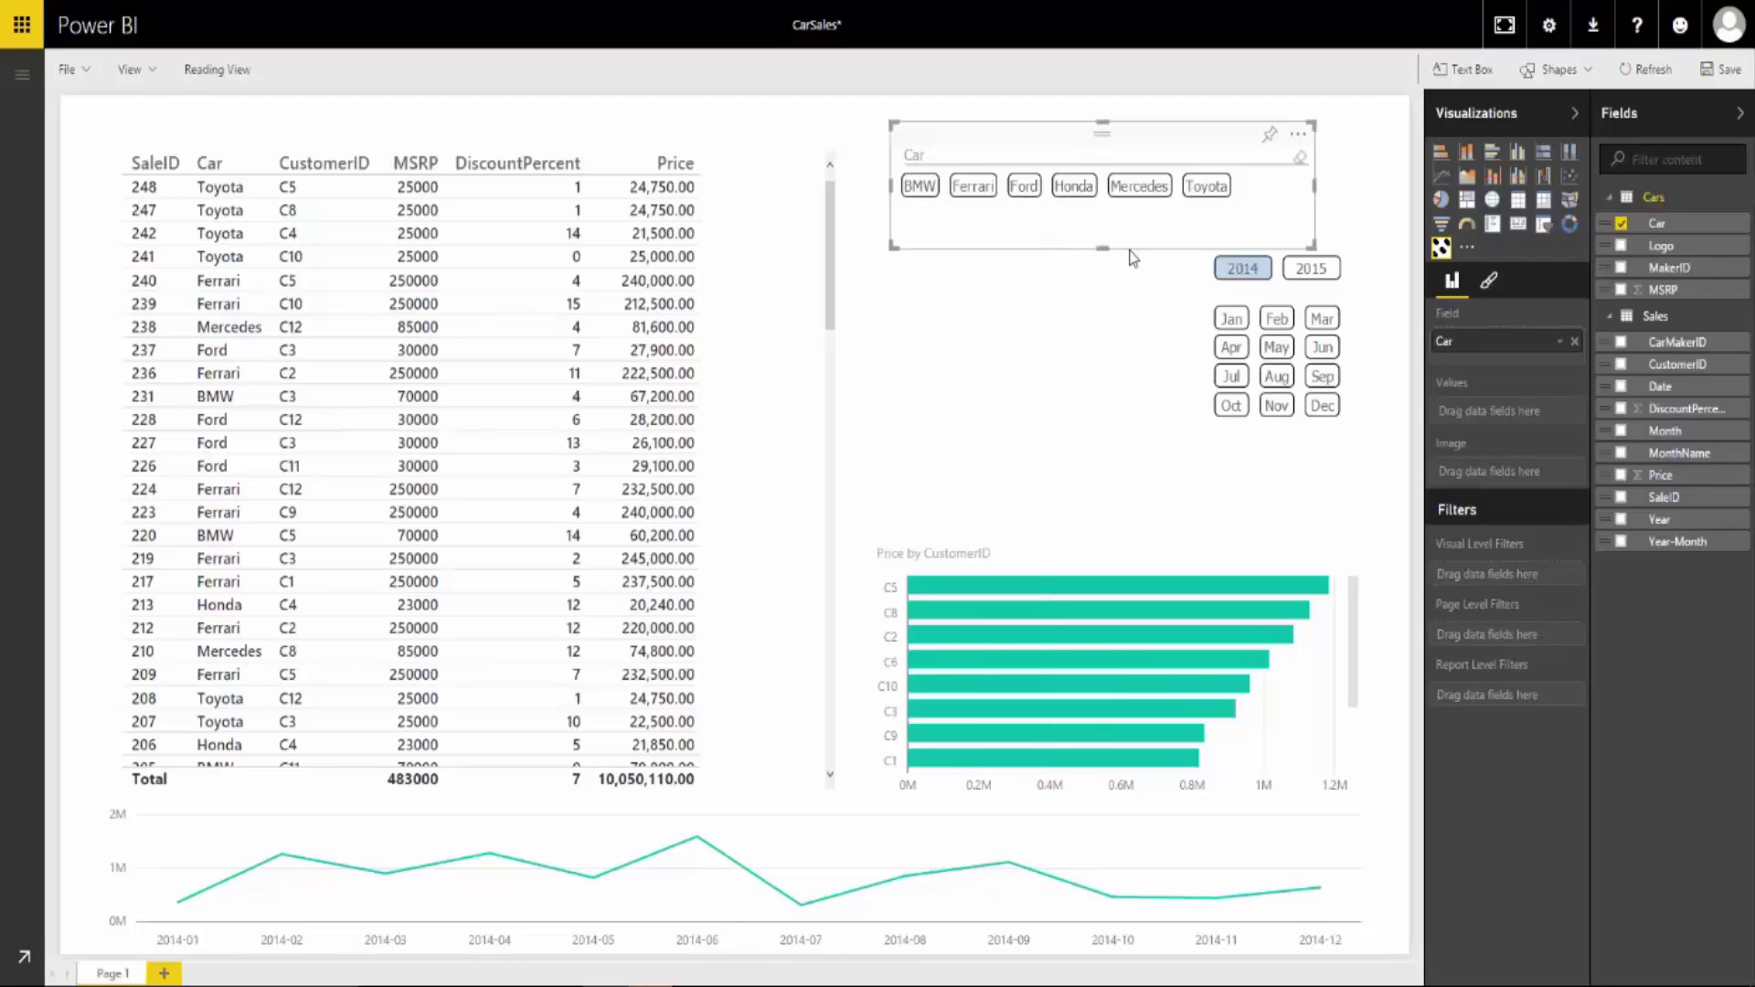
drag(1104, 248, 1105, 222)
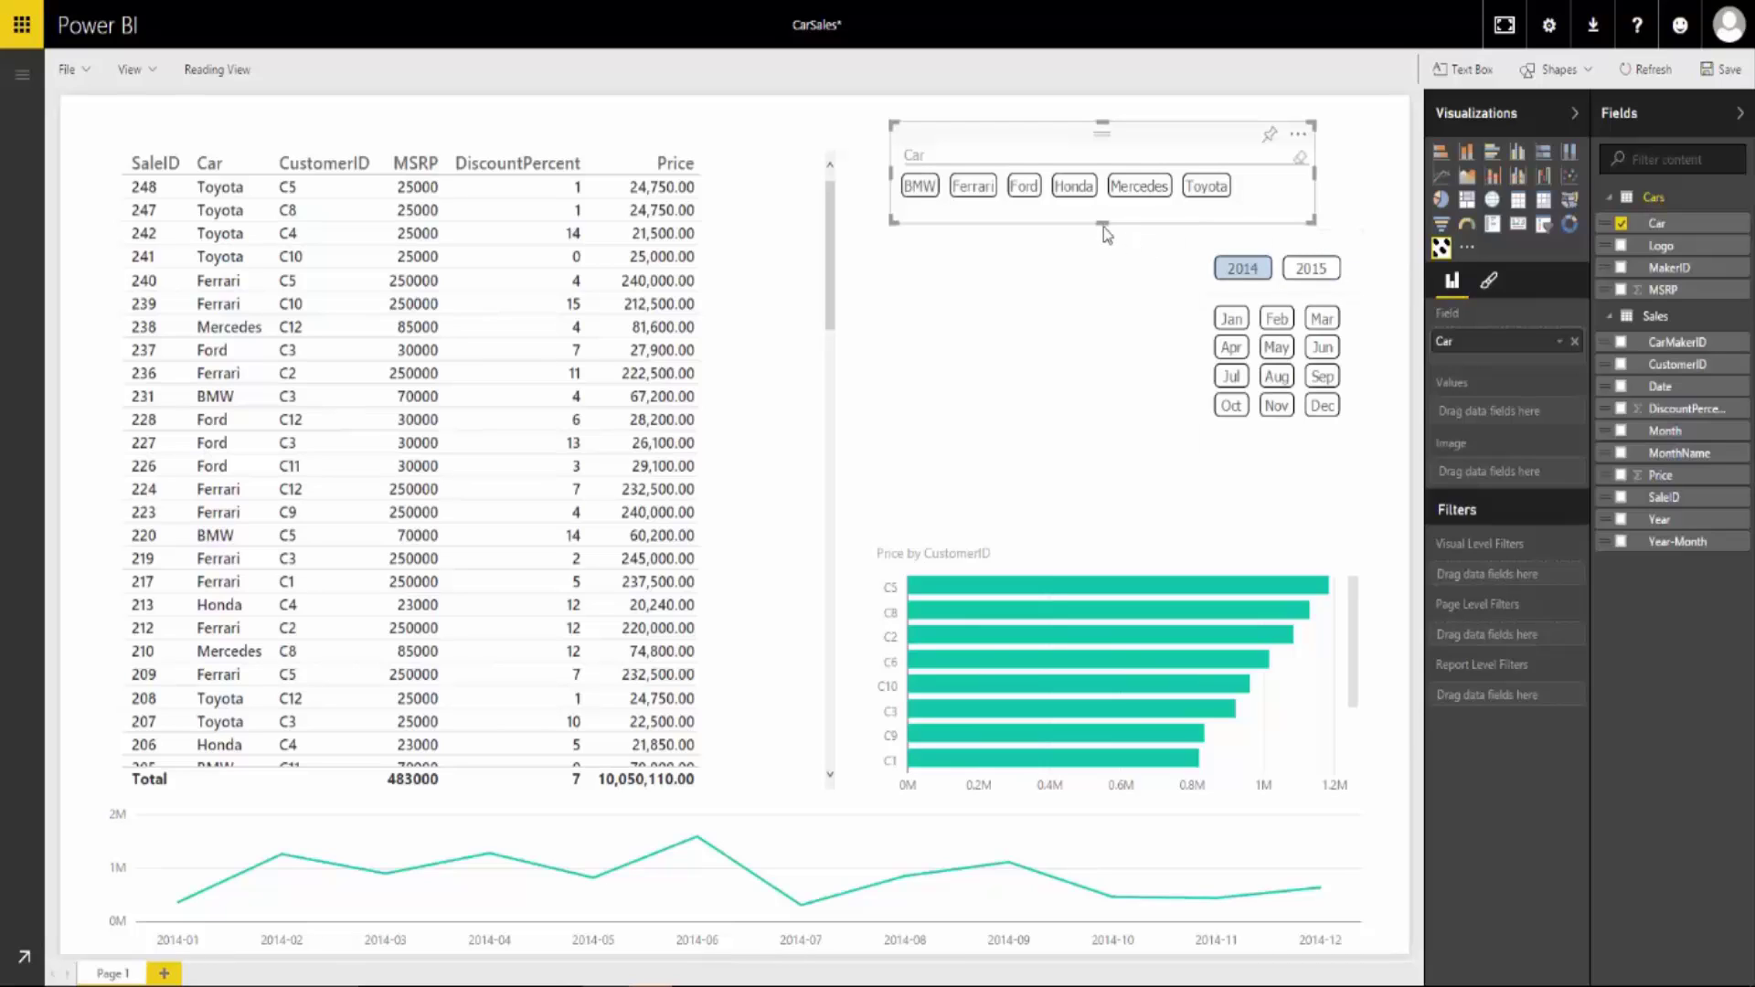
Step: Extend the Car slicer down to just above the customer bar chart and turn off its horizontal layout
drag(1107, 226, 1107, 510)
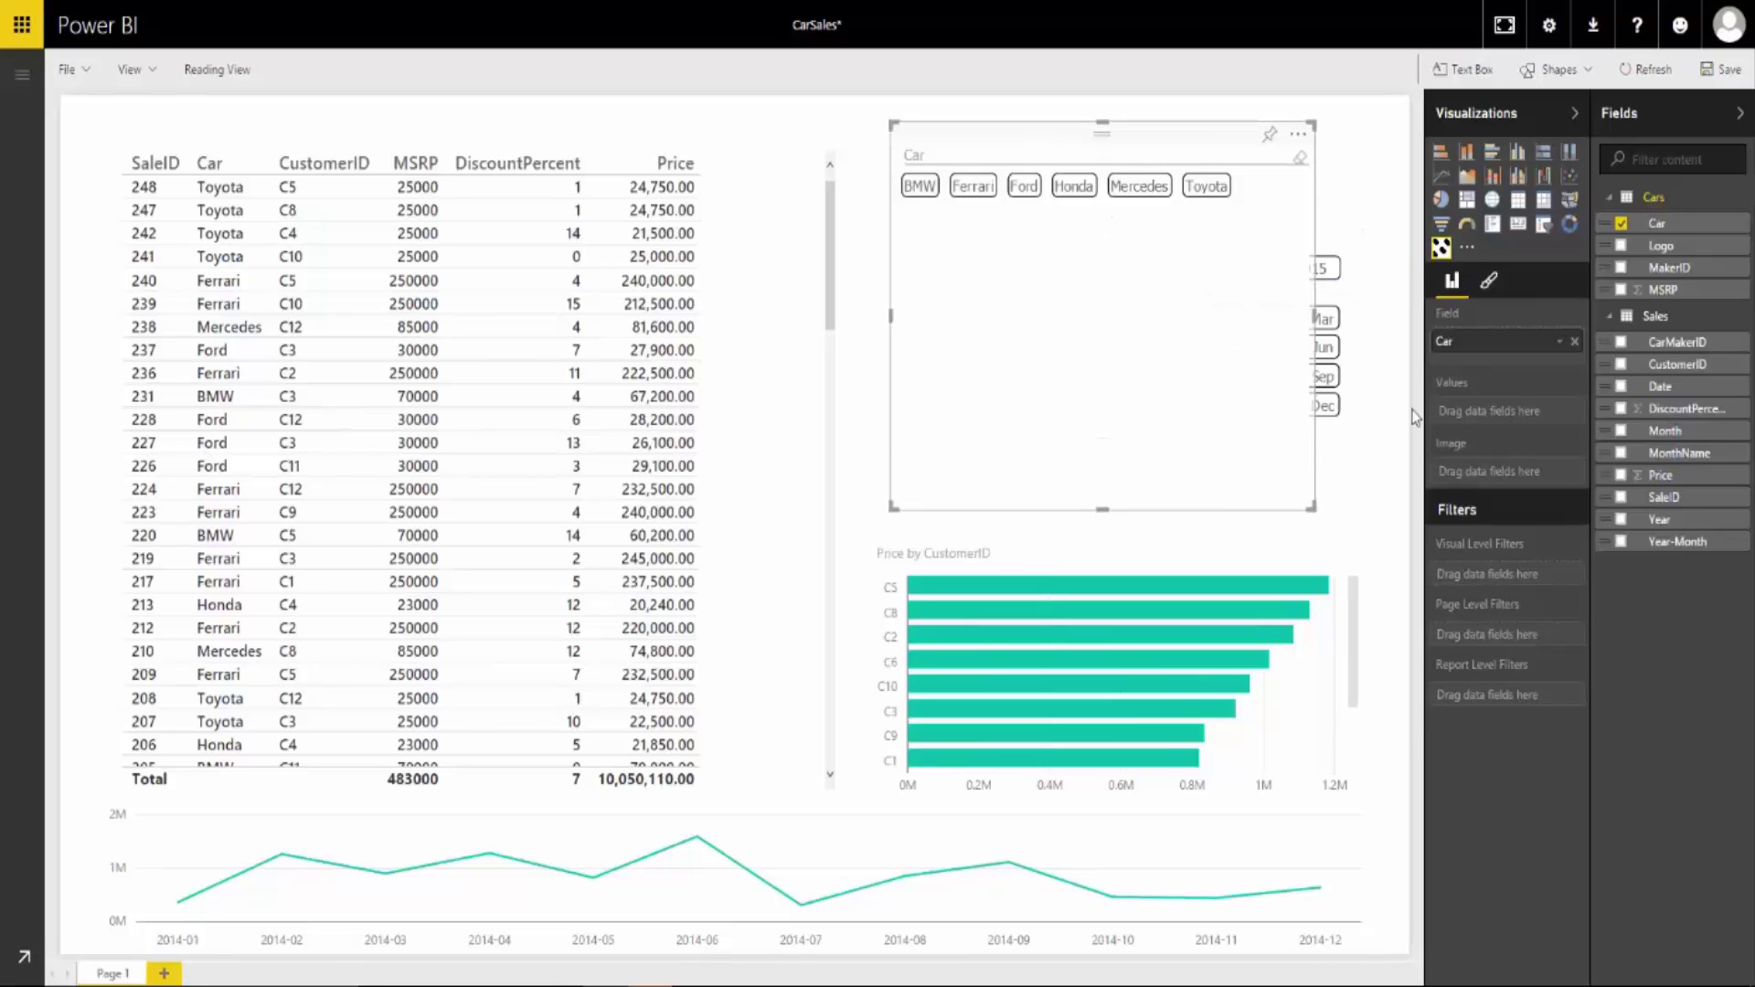
click(1488, 281)
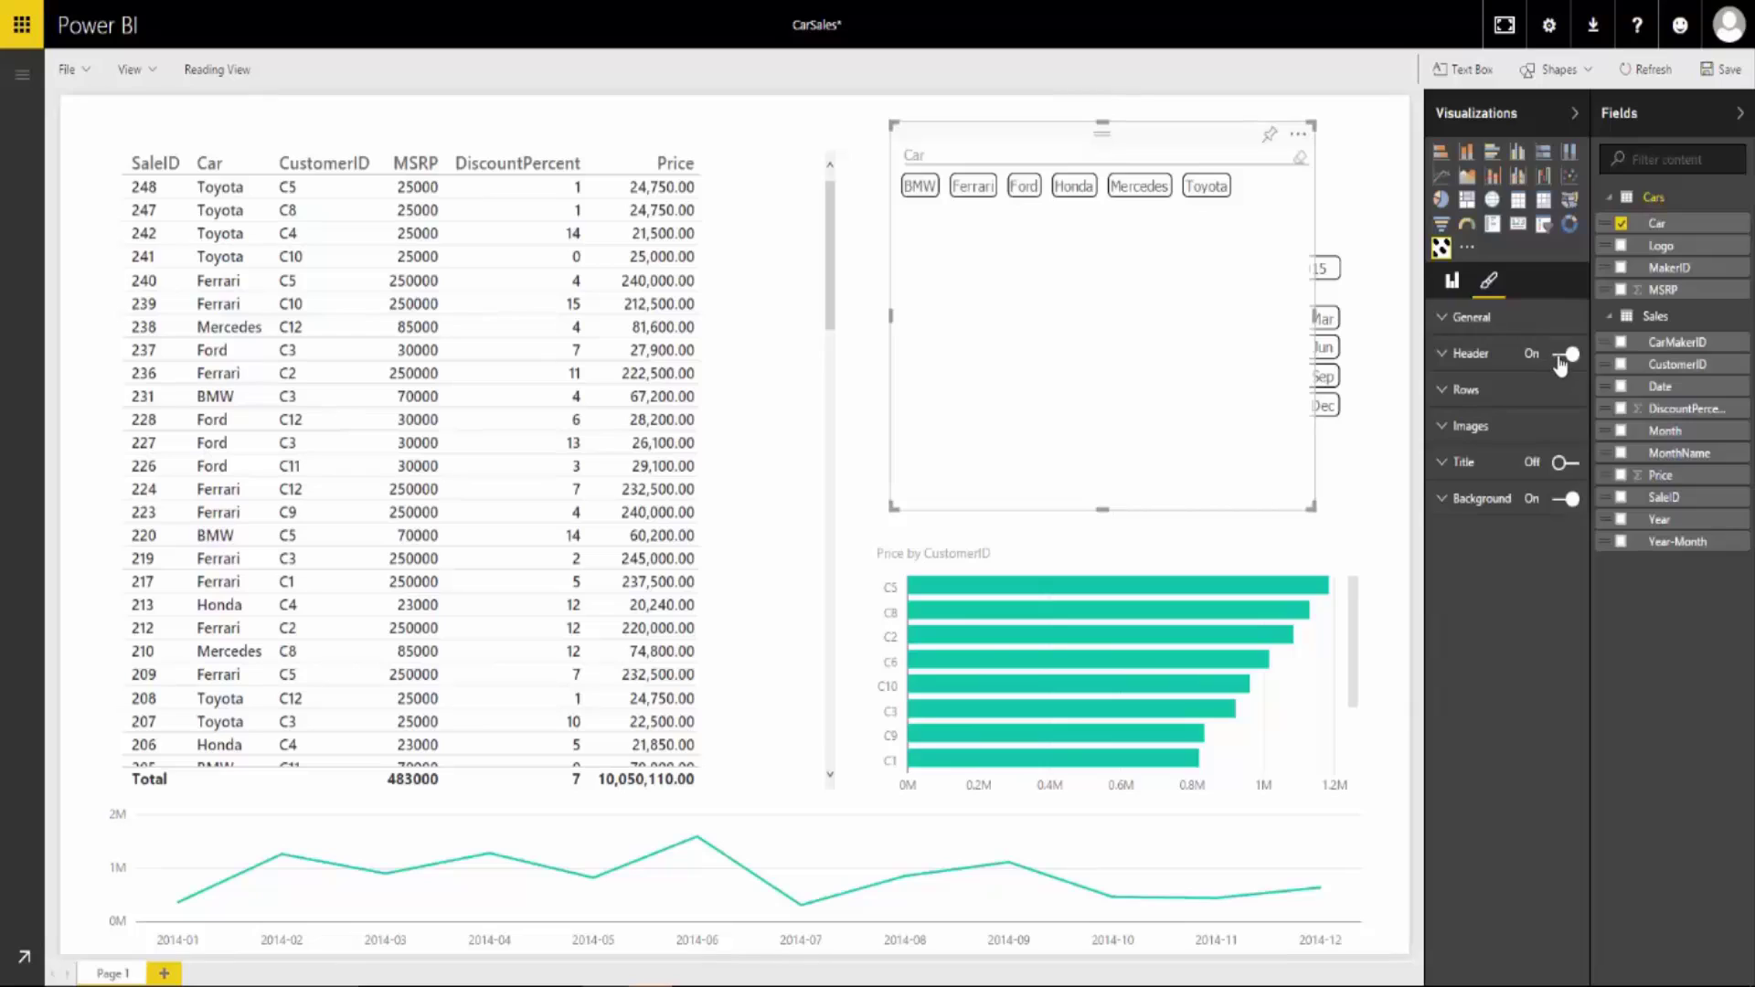
click(1440, 320)
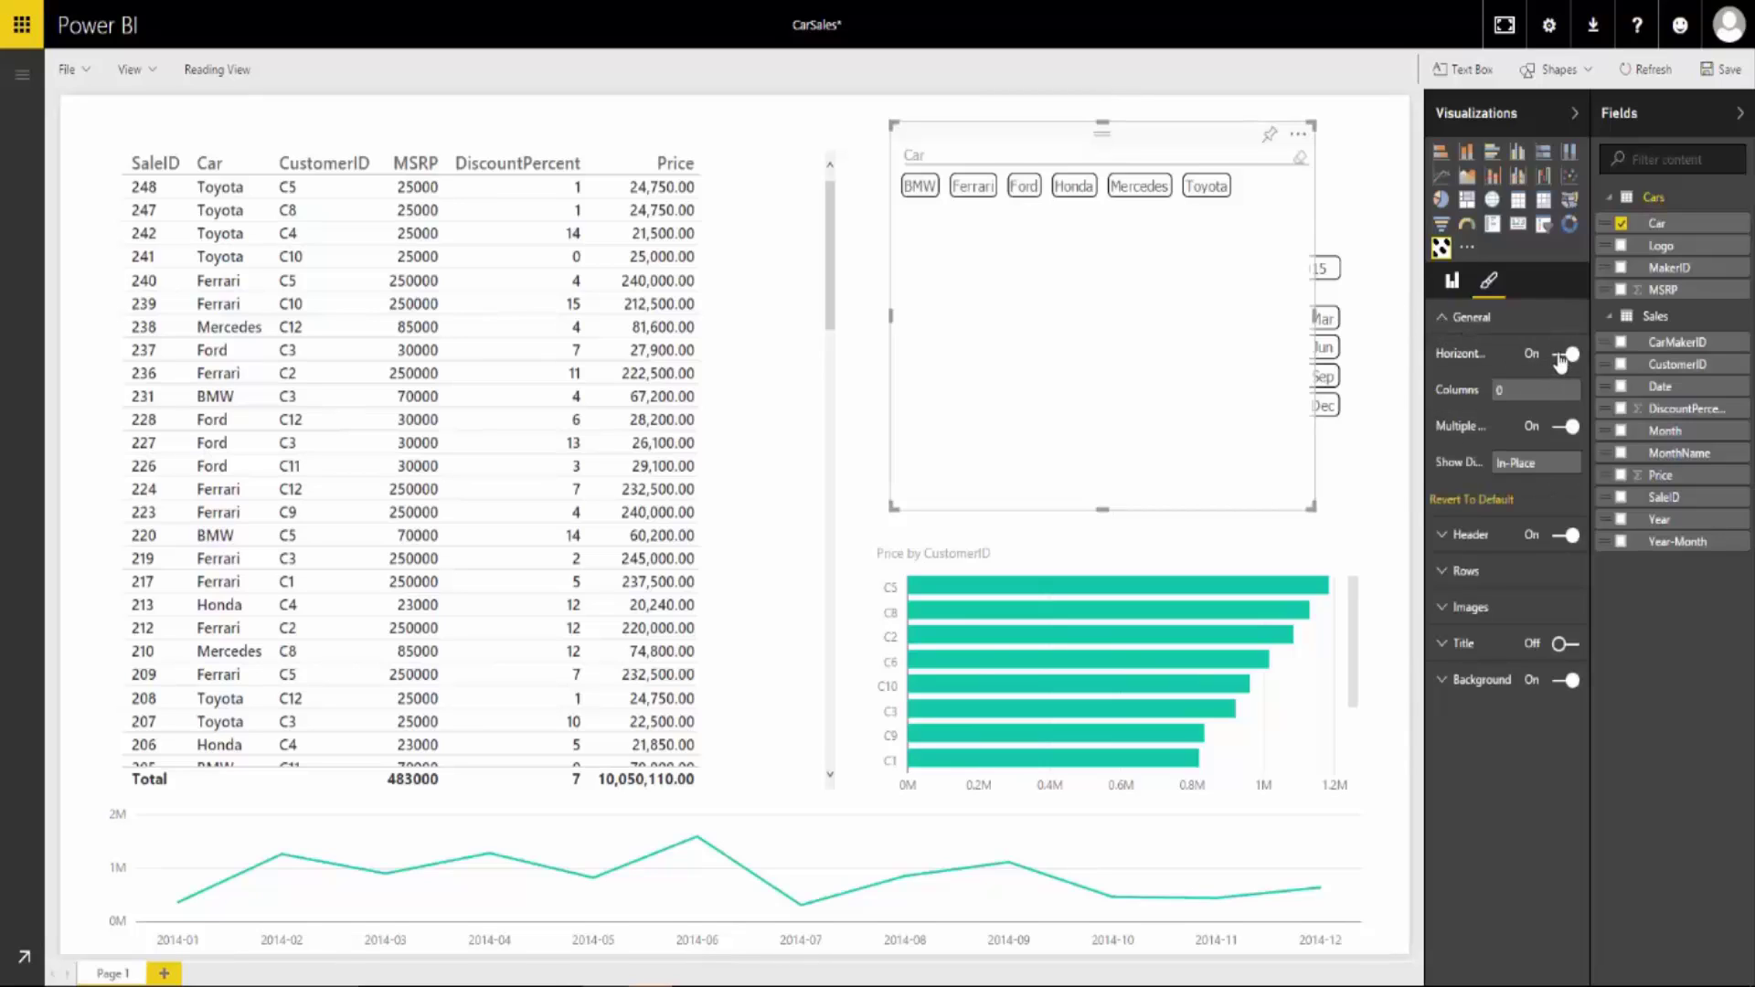
click(1562, 356)
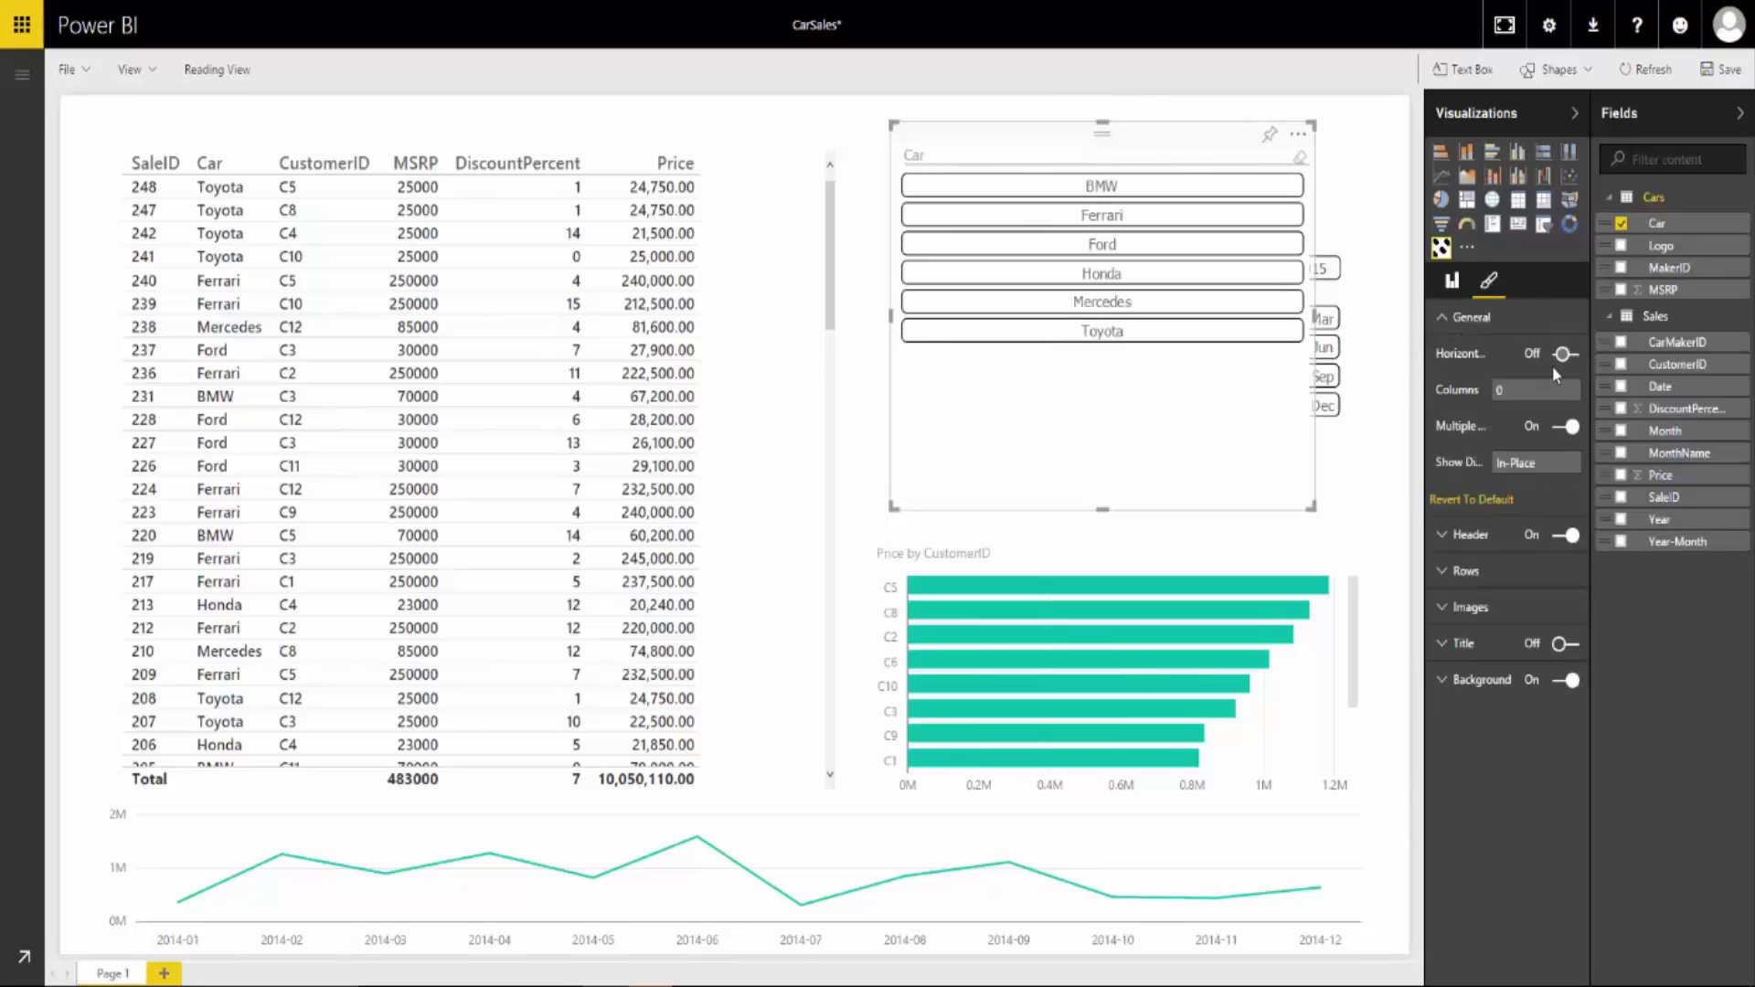
Step: Set the Car slicer's button height and width to 100 each
click(1462, 286)
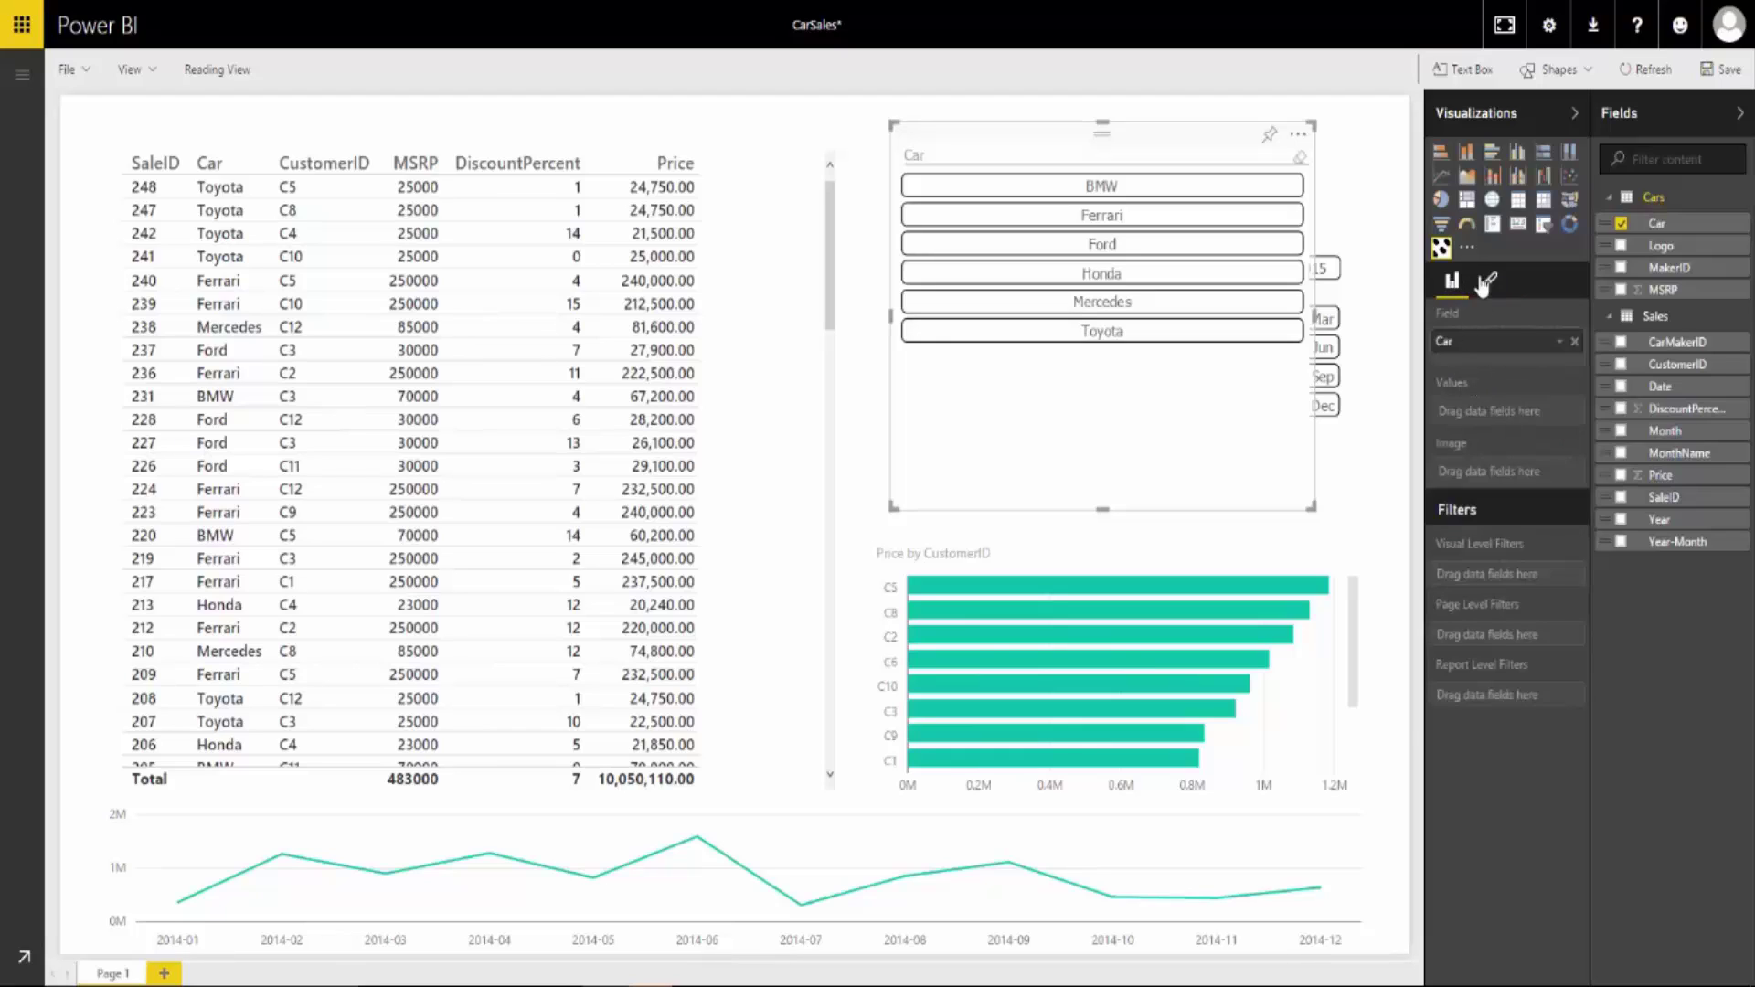
click(1487, 284)
click(1460, 389)
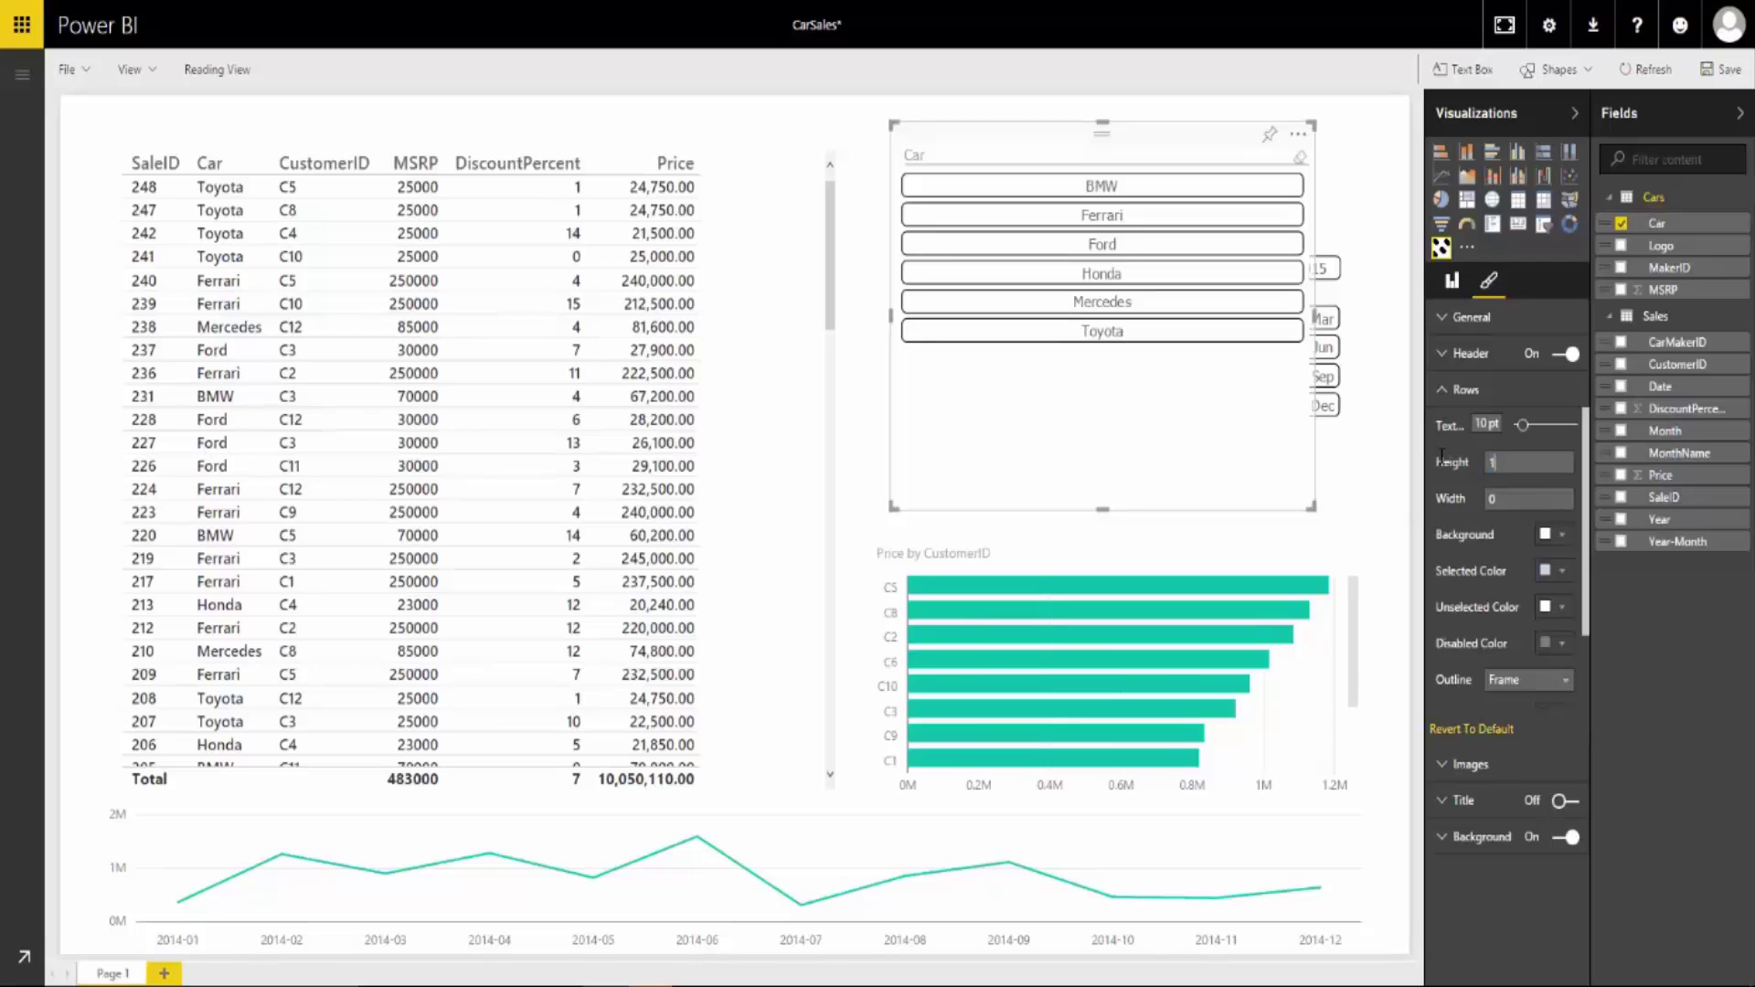
text(100)
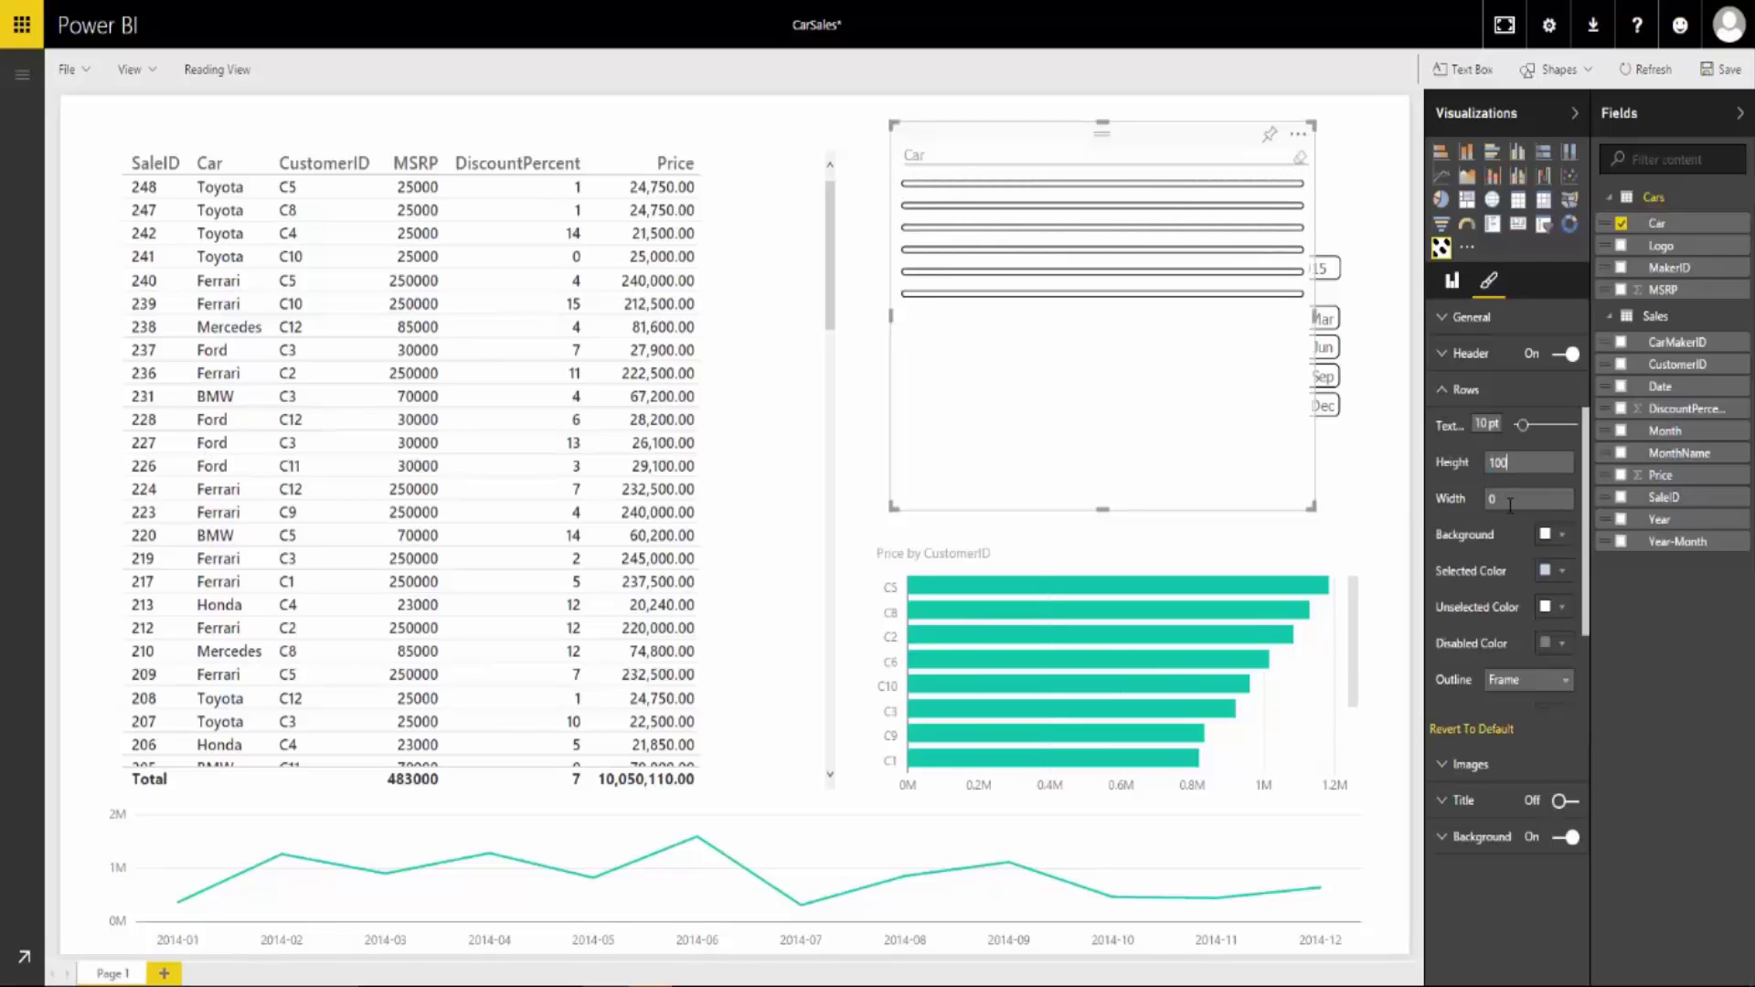
click(1509, 505)
text(100)
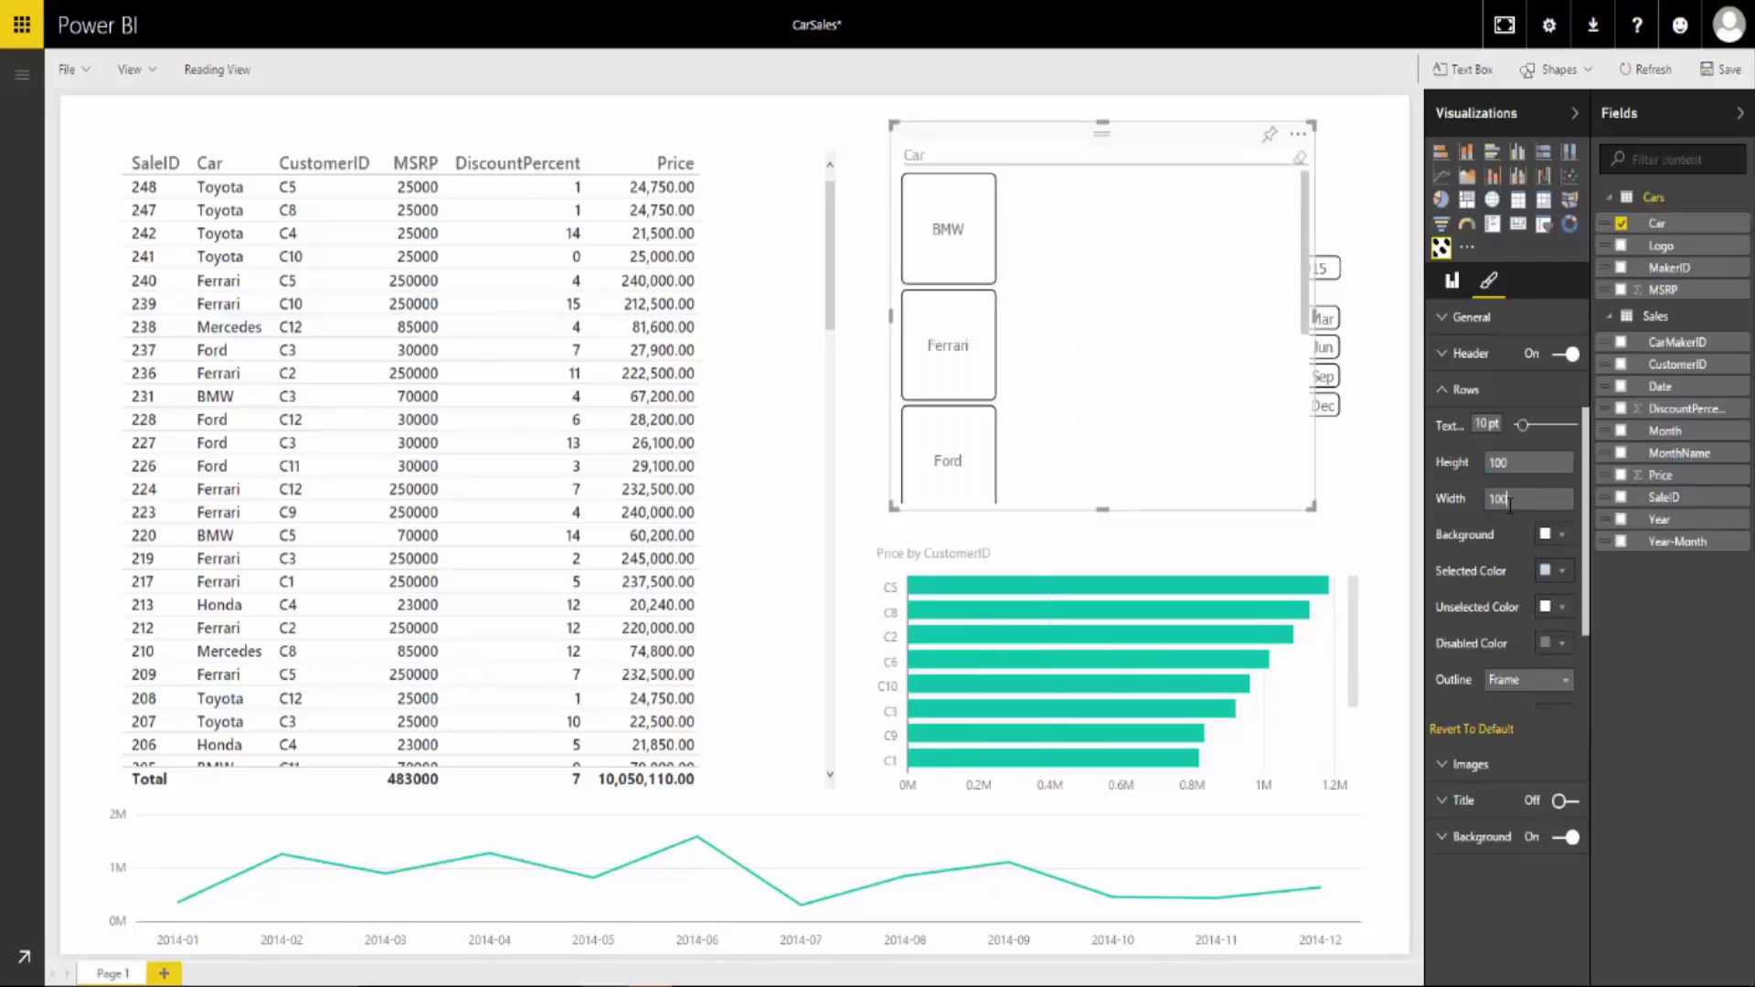
Step: Arrange the Car slicer's buttons in 2 columns and lengthen the slicer slightly to fit all three rows
click(1470, 316)
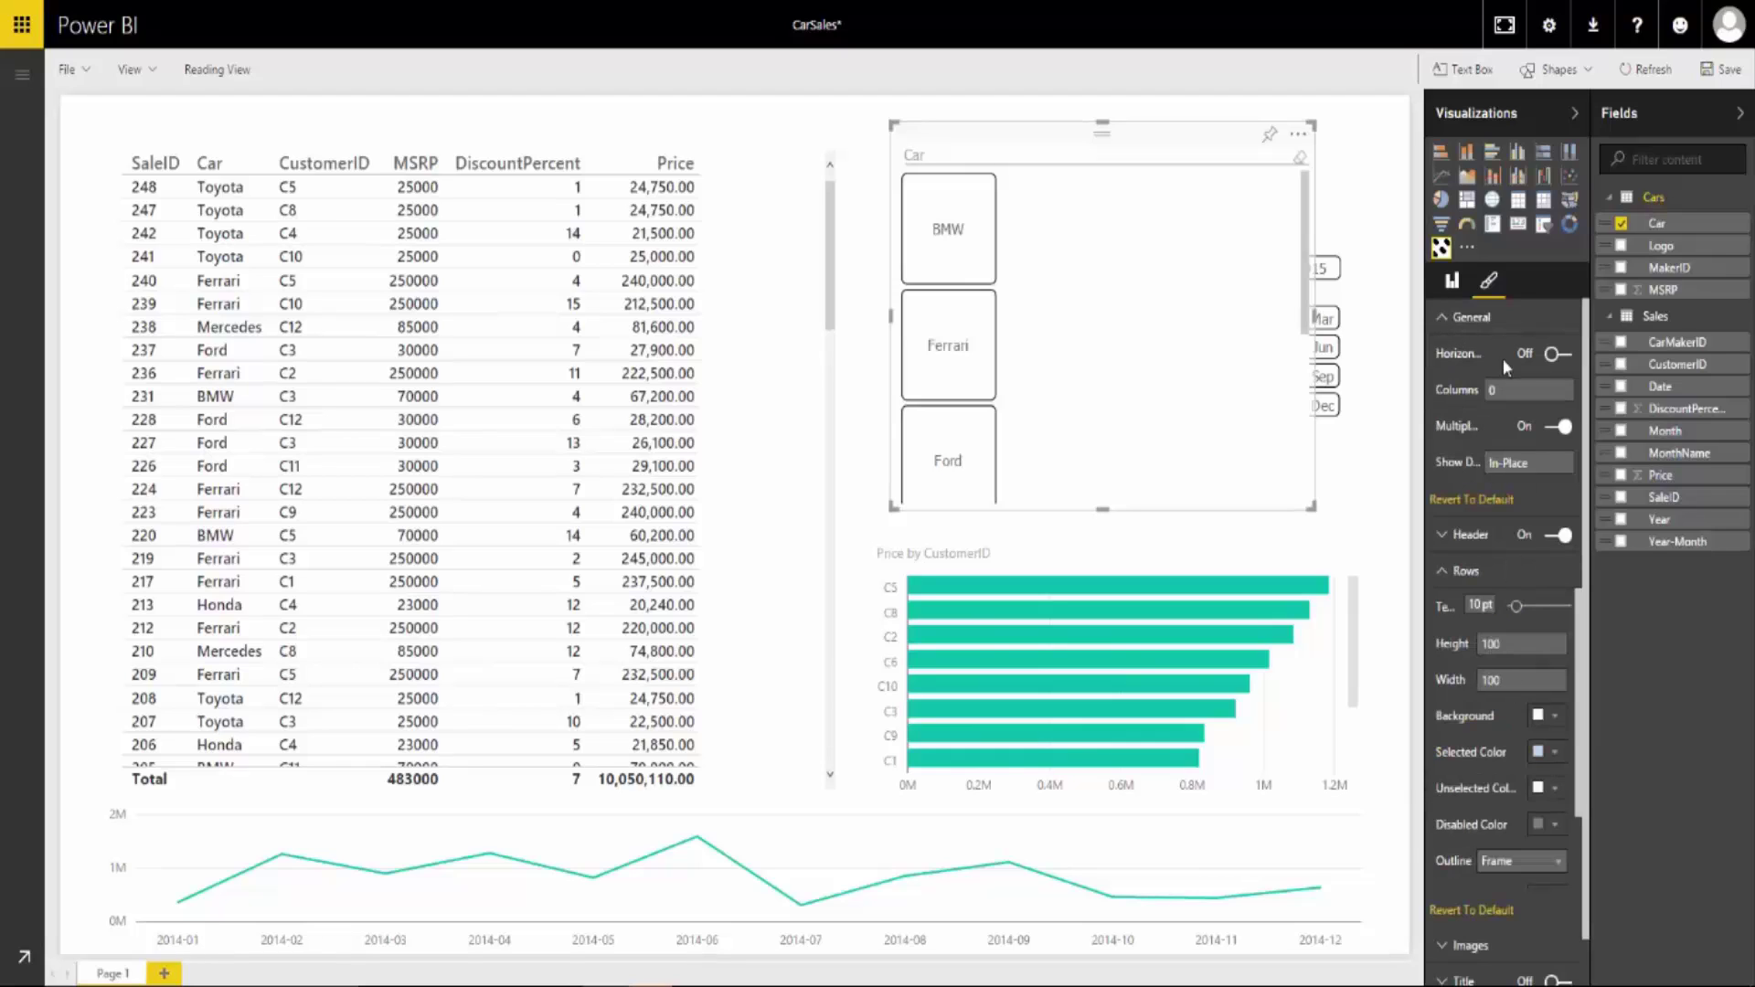
text(2)
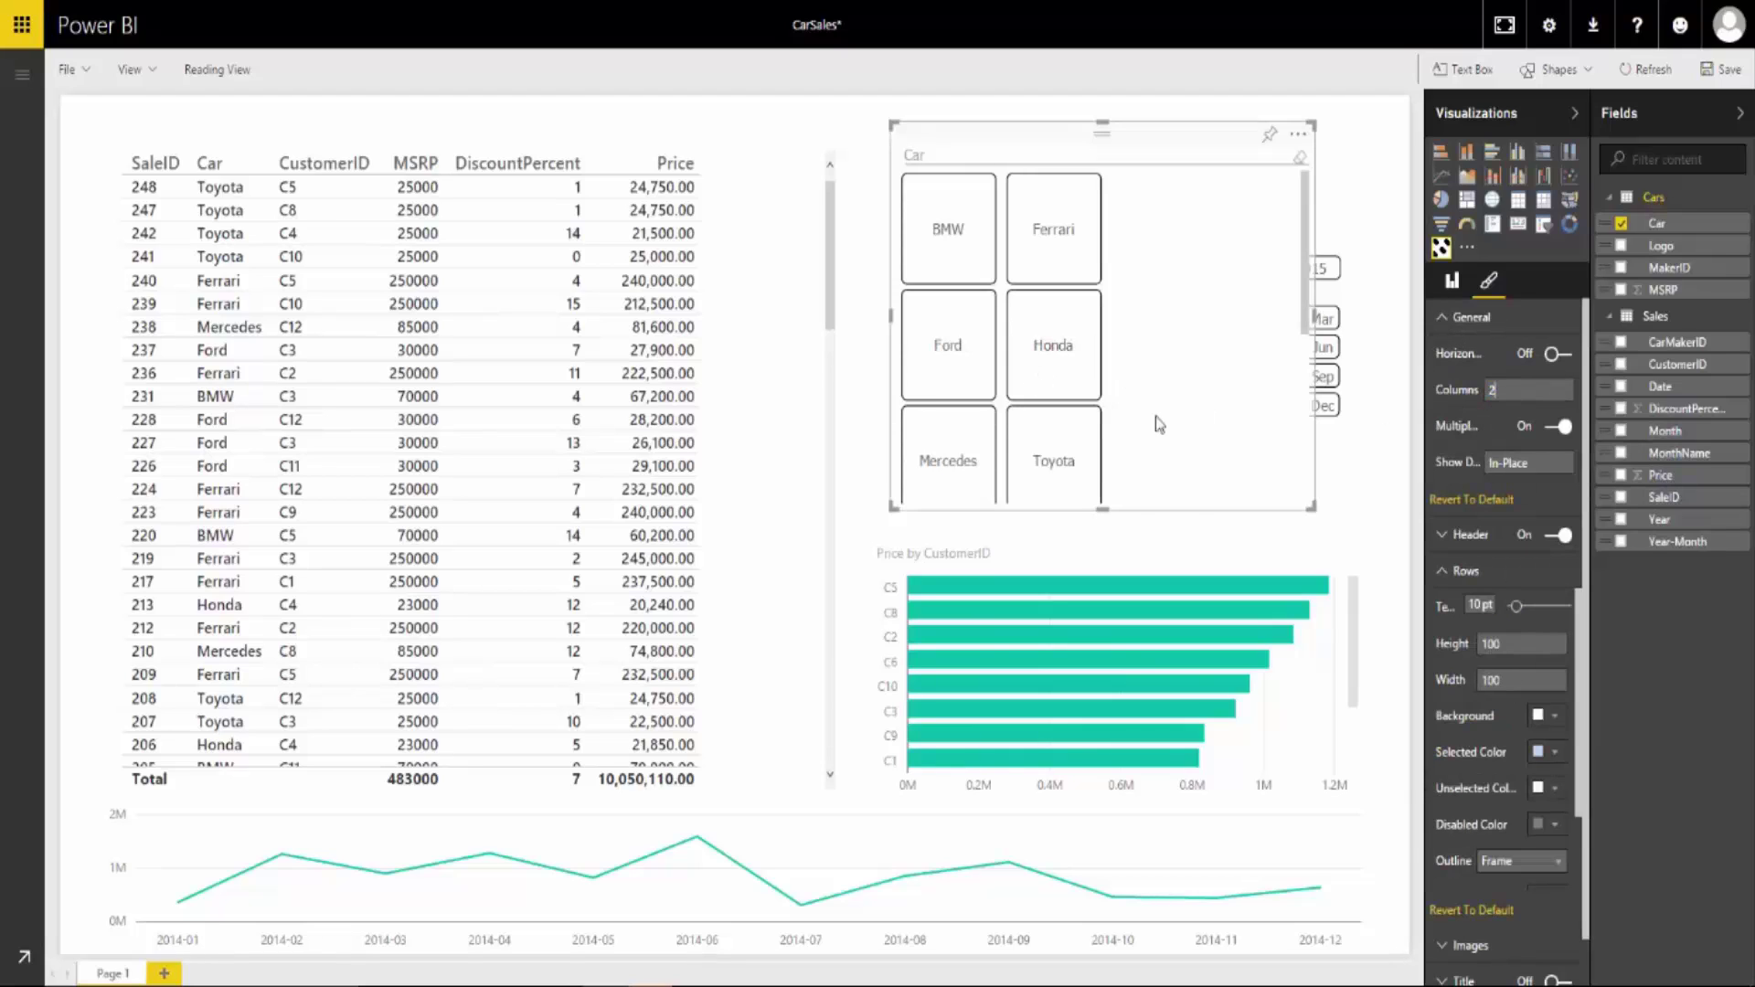
drag(1102, 523, 1102, 527)
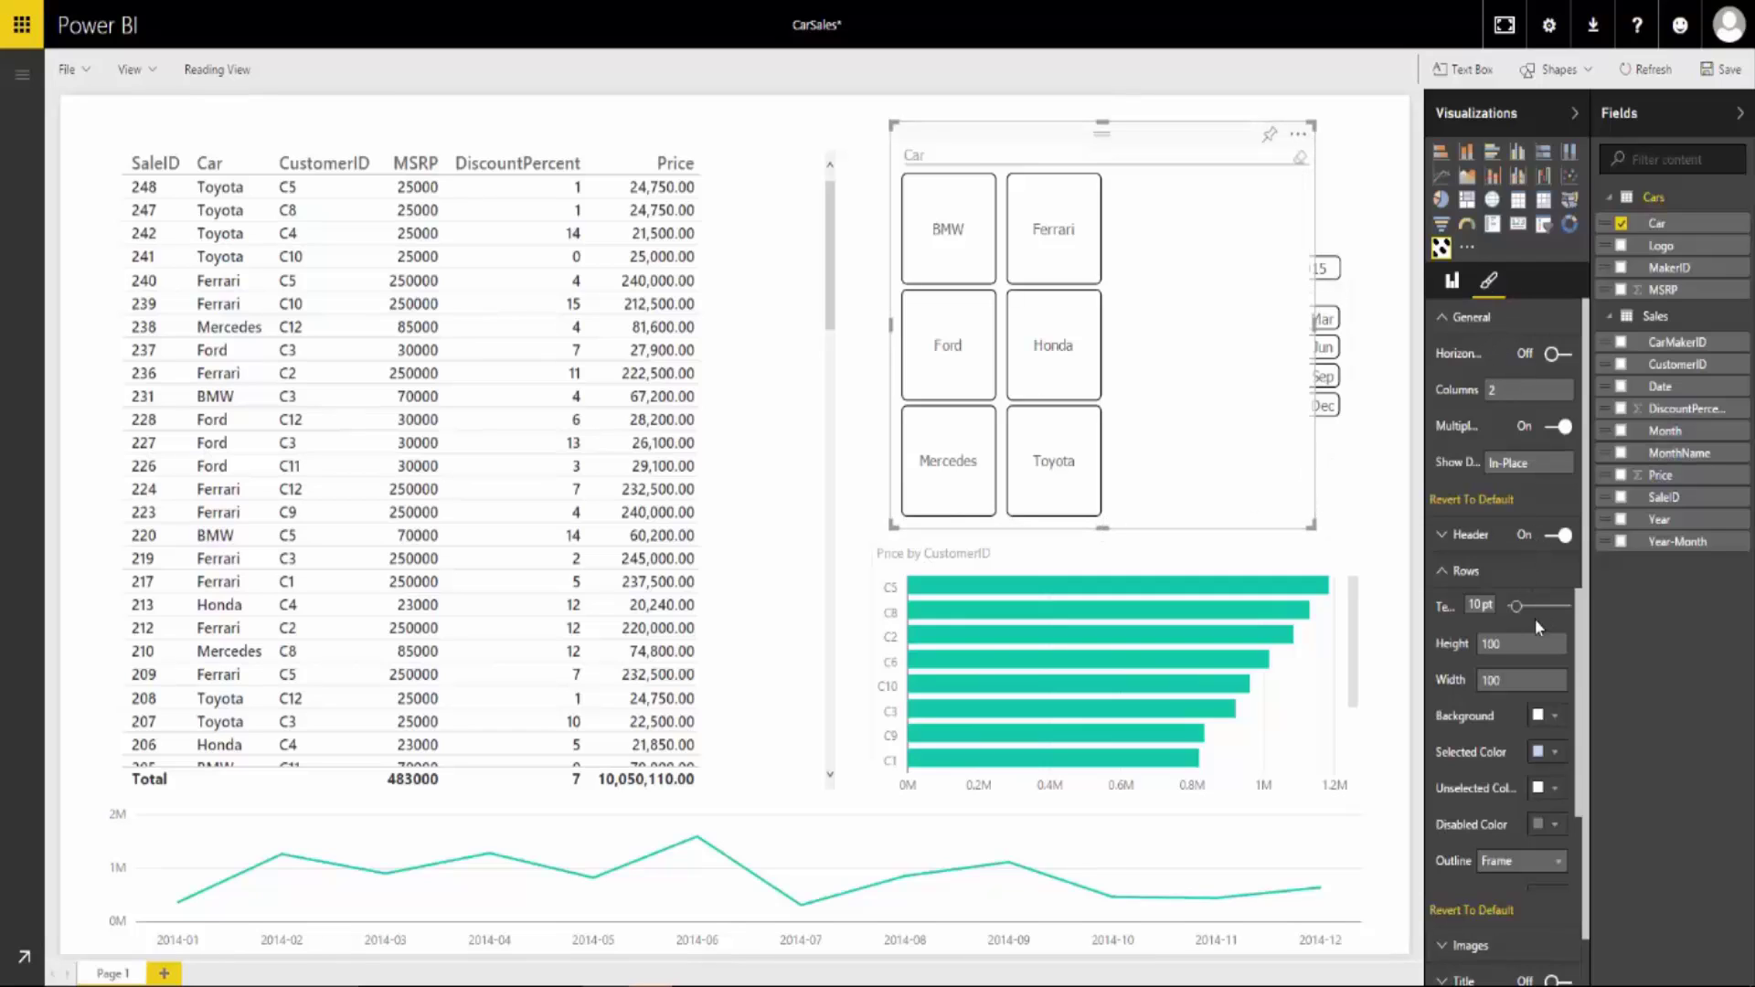
Step: Turn off the Car slicer's header, narrow it to the two button columns and nudge it slightly down toward the chart
click(1558, 535)
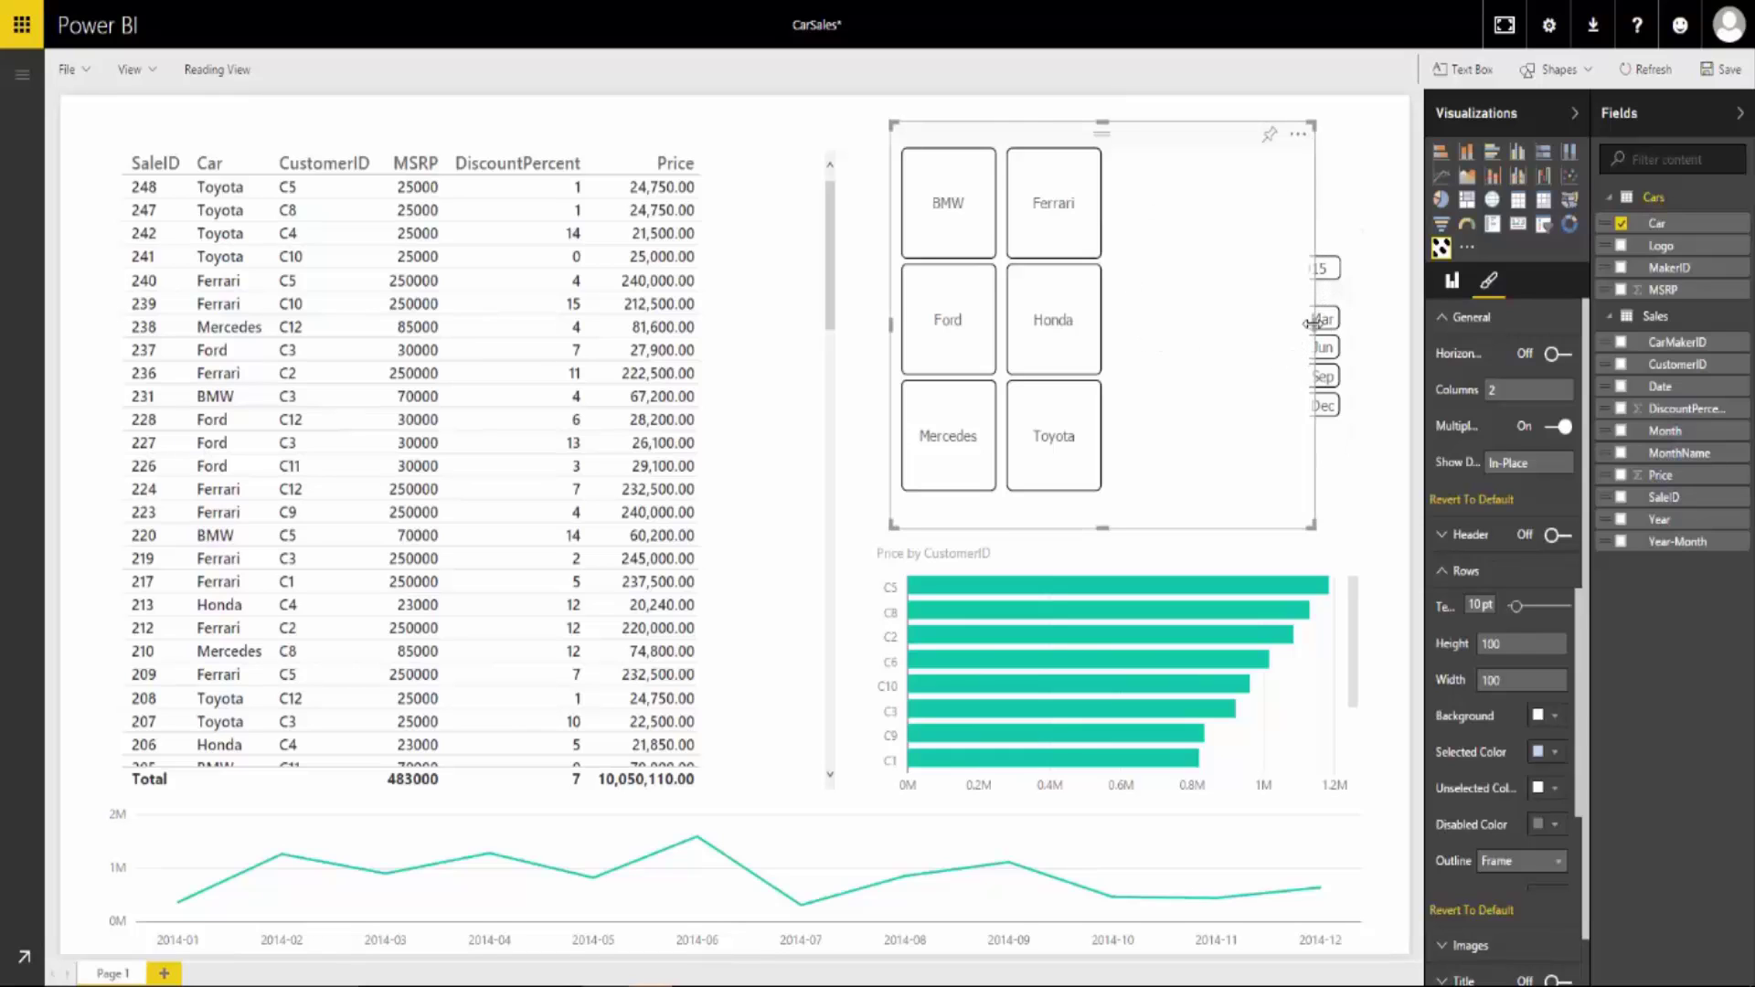
drag(1315, 324, 1138, 321)
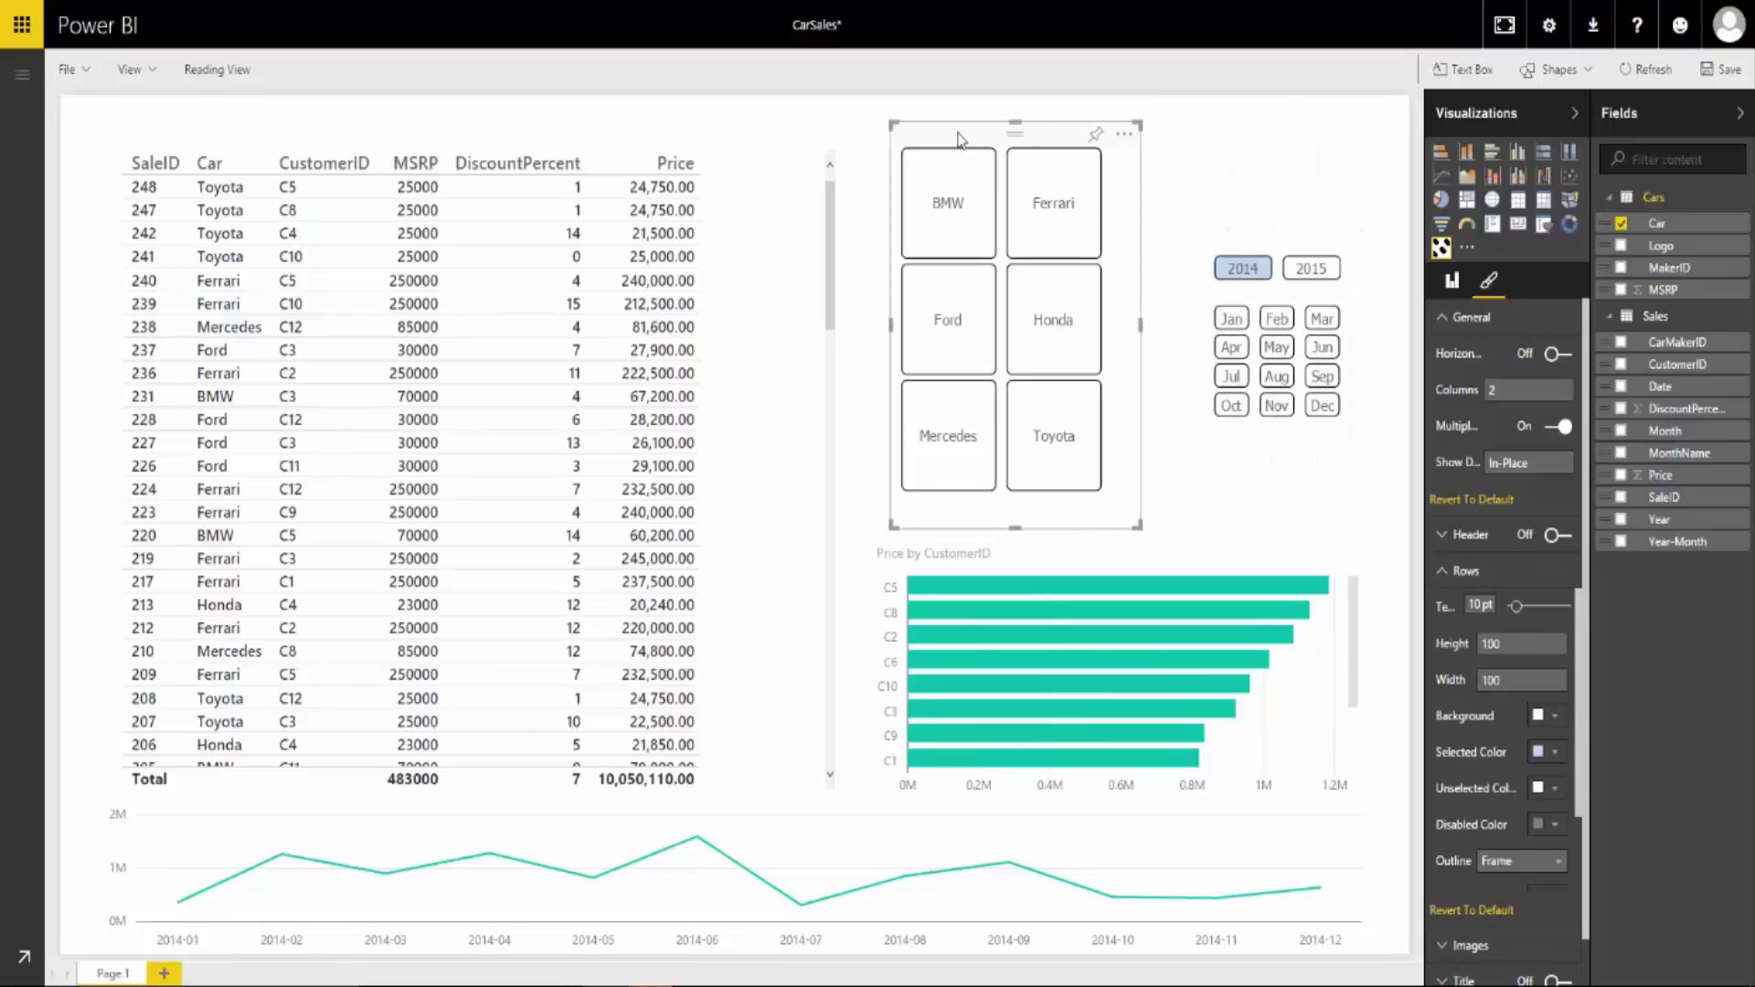
mouse_move(959, 140)
mouse_down()
mouse_move(999, 144)
mouse_move(954, 150)
mouse_up()
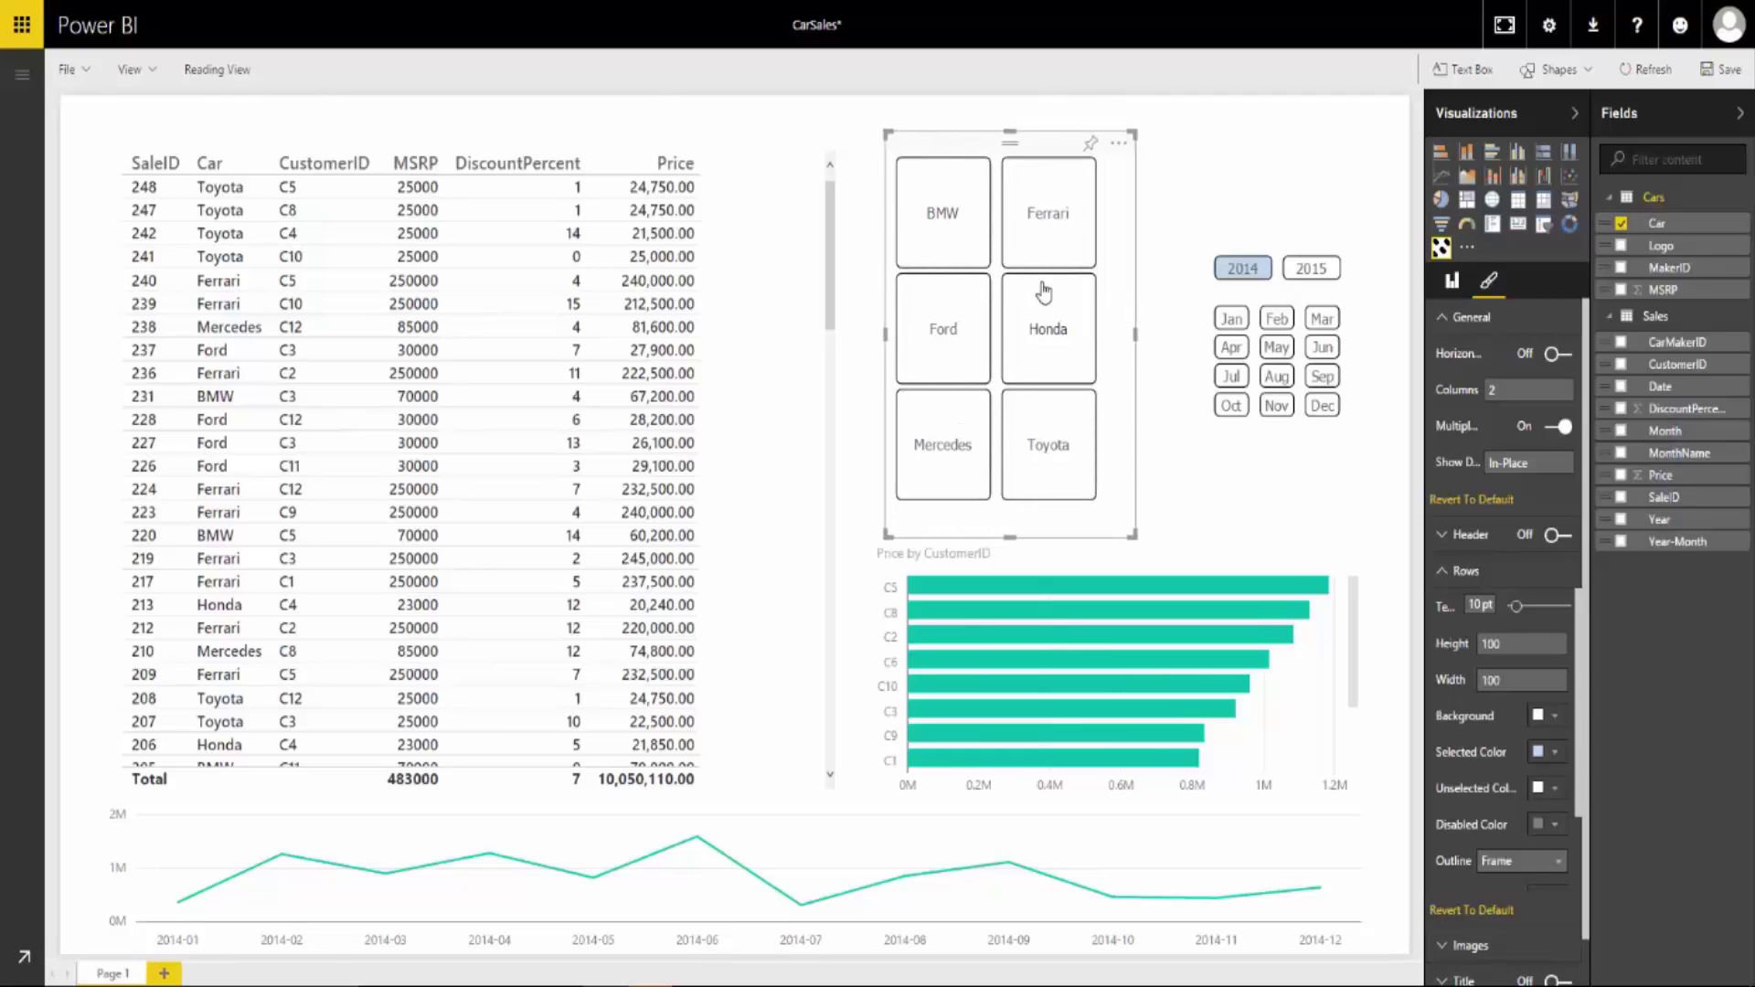
Step: Clear the 2014 selection in the Year slicer
click(1242, 268)
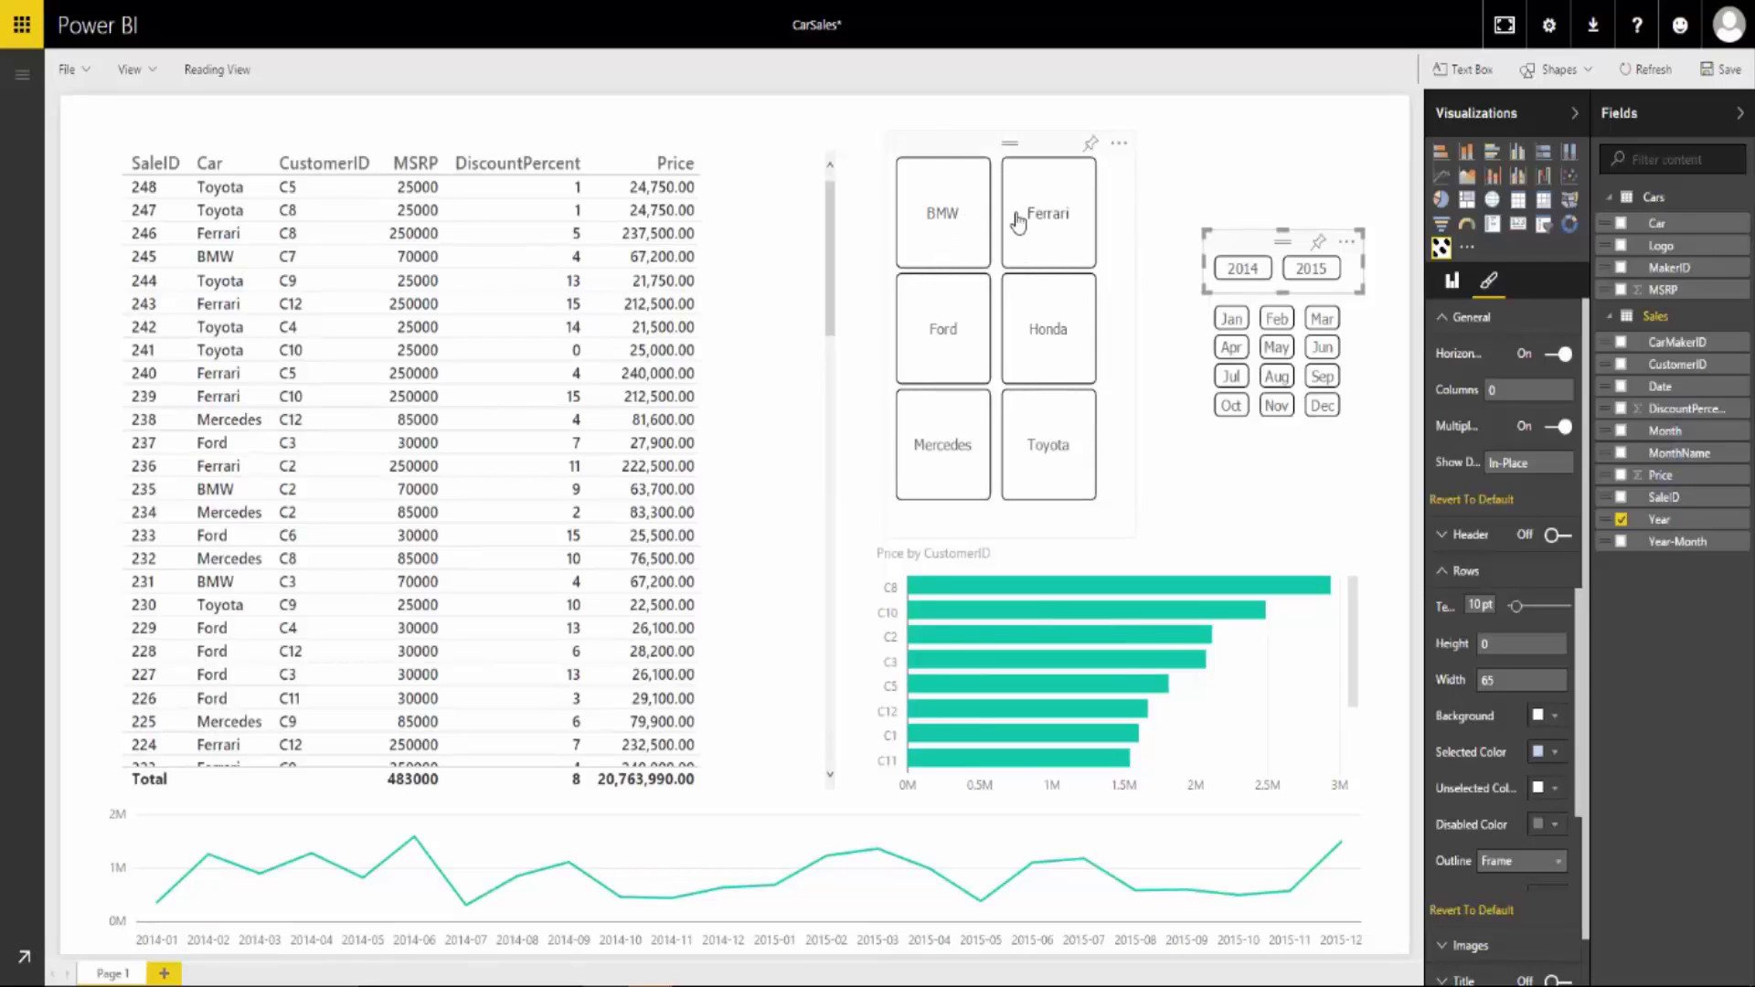
Step: Assign the Car field as the Car slicer's values and the Logo field as its button image
click(1455, 284)
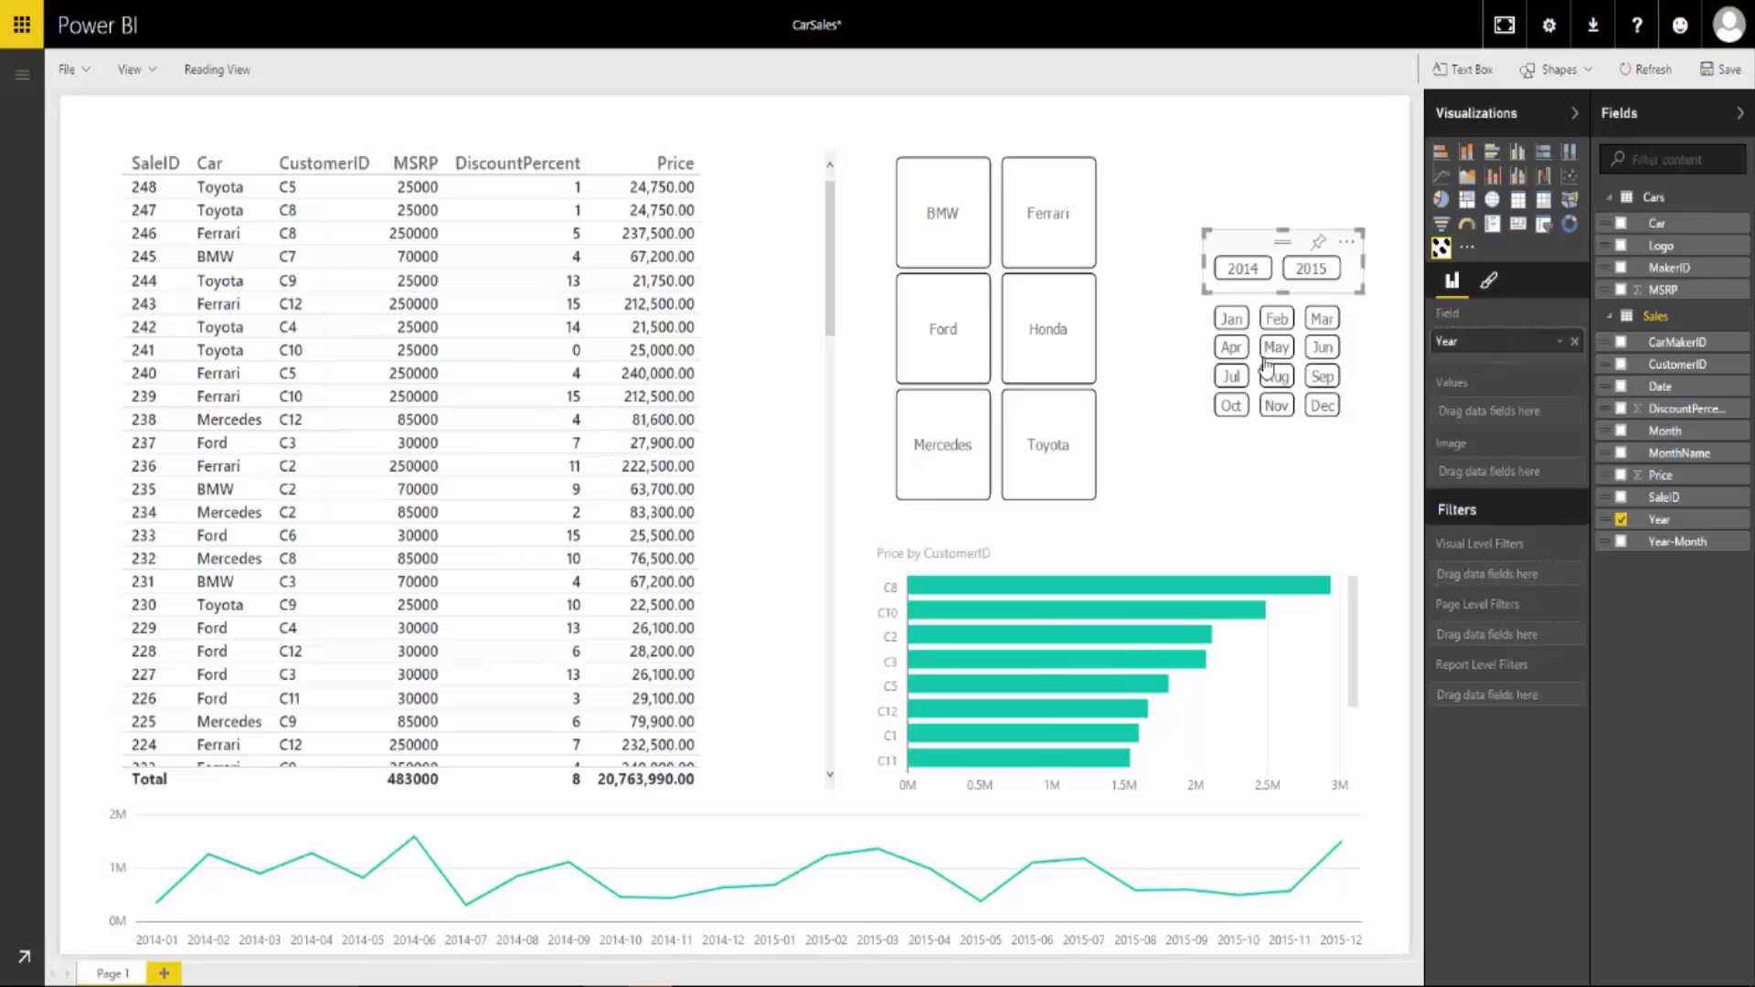
click(1117, 197)
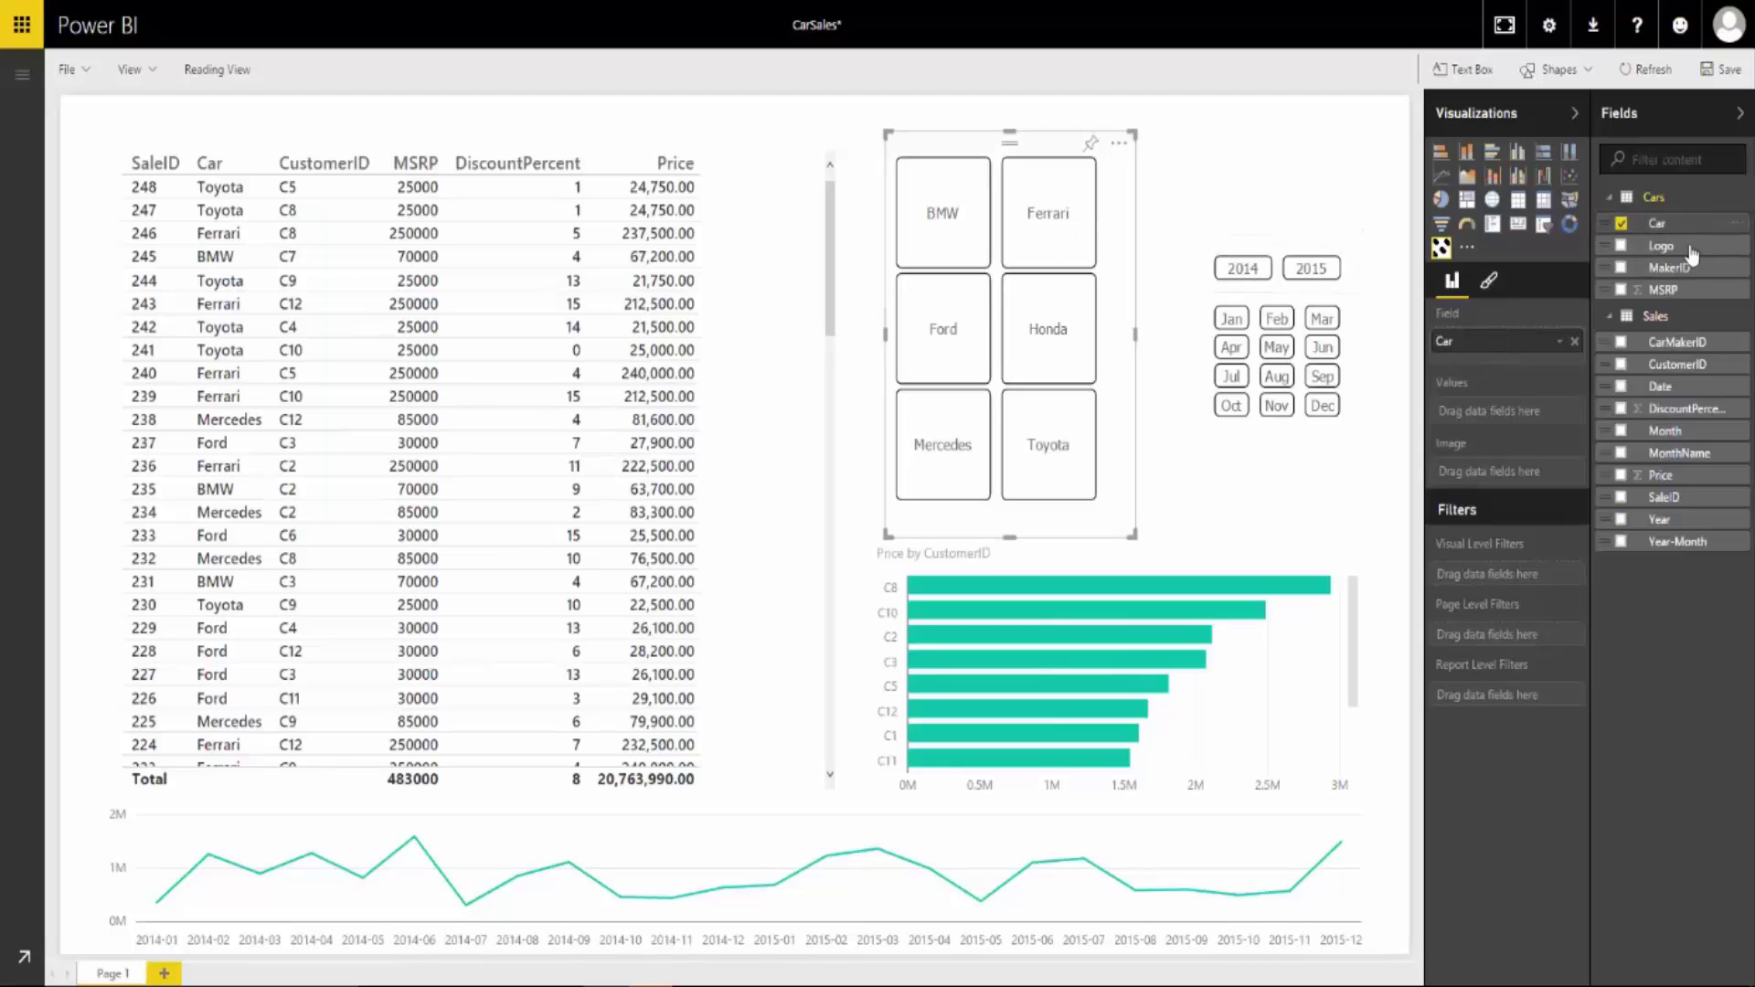
drag(1668, 224, 1513, 416)
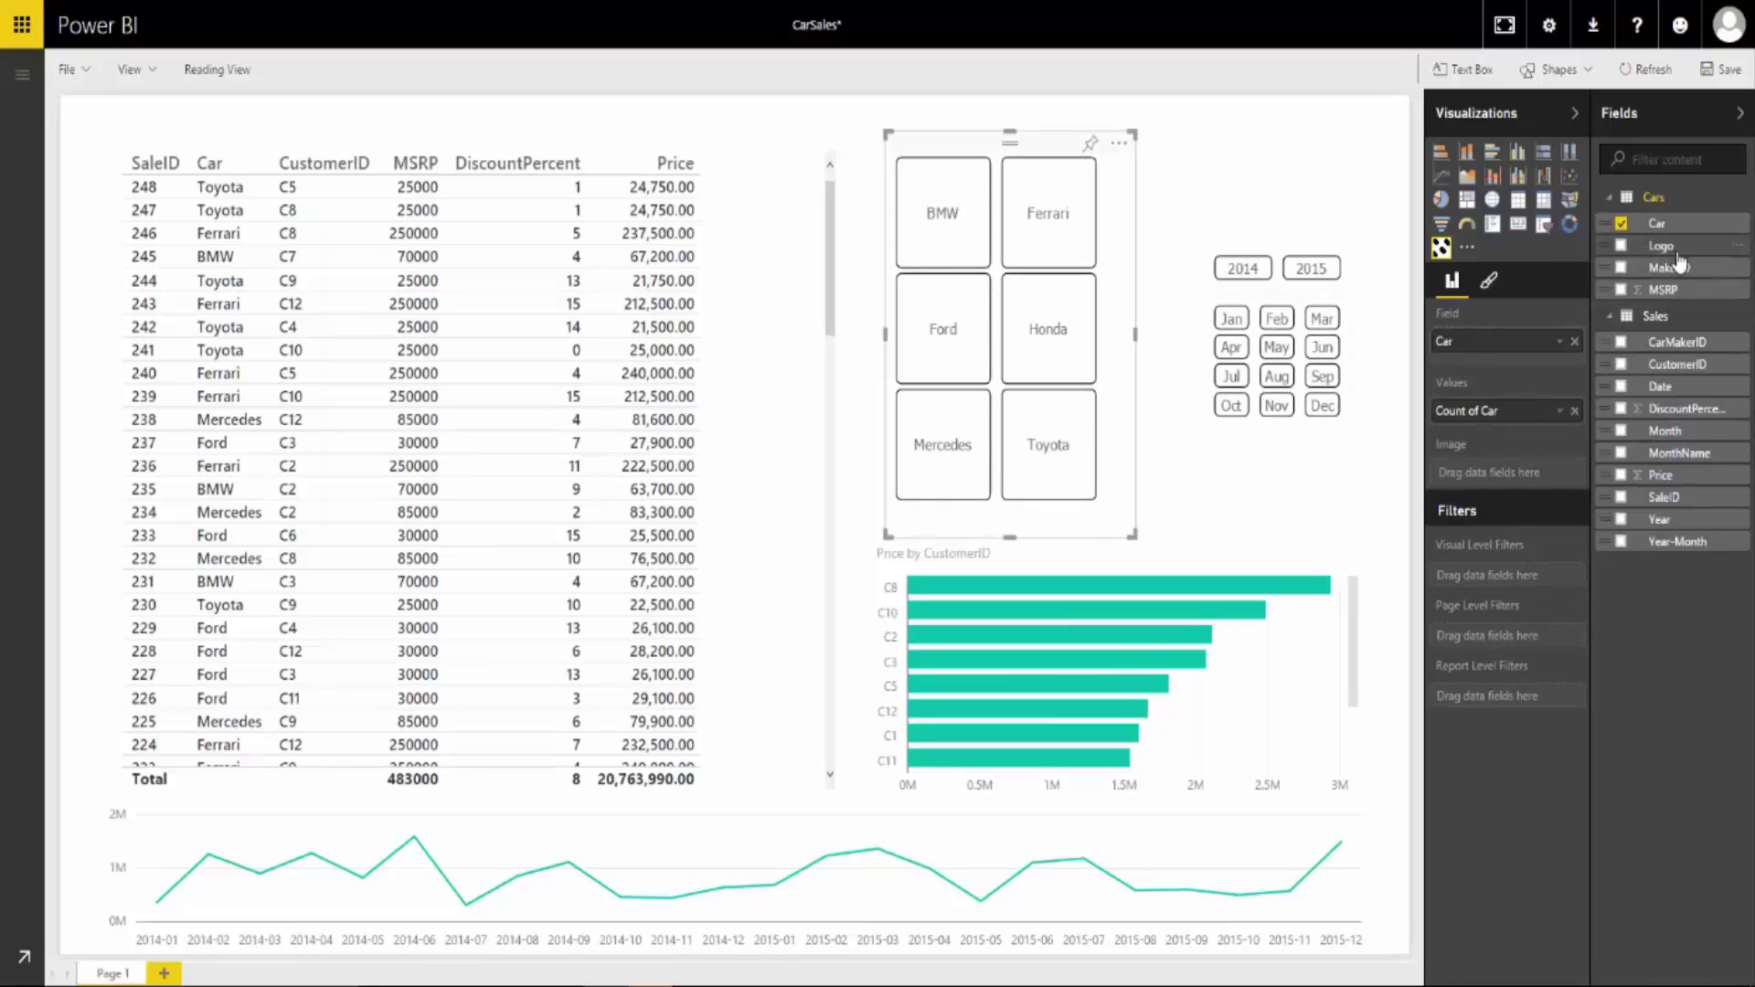
drag(1678, 262, 1487, 475)
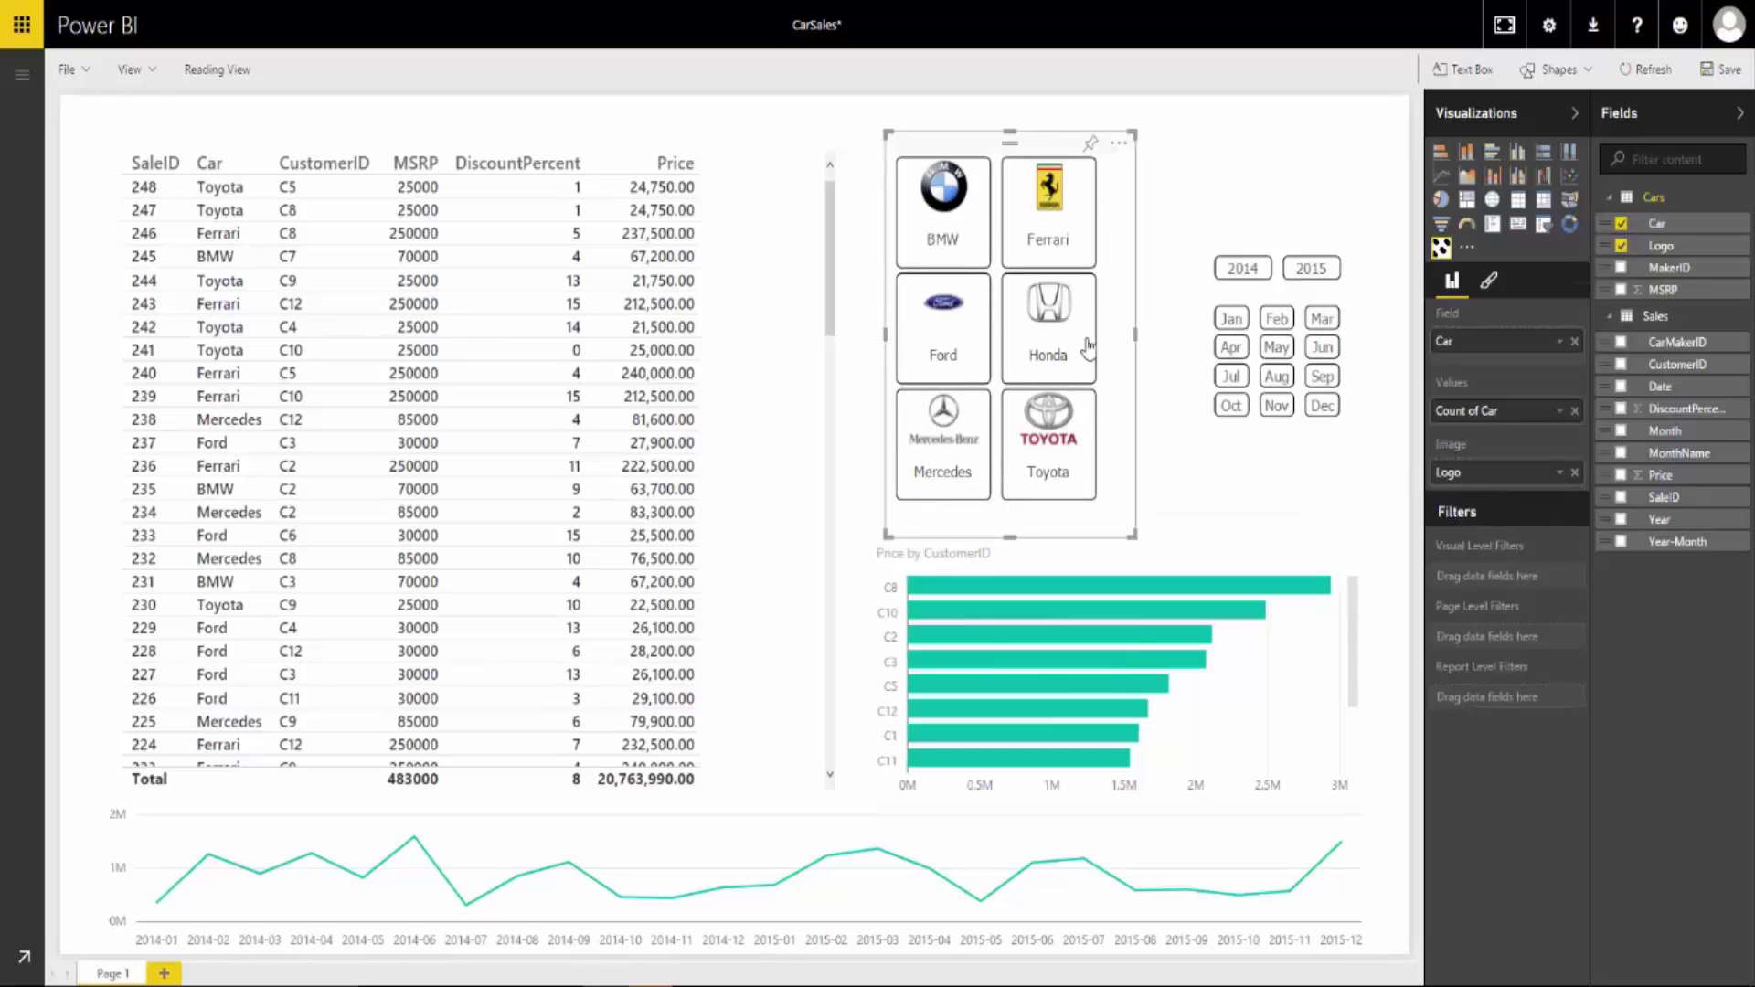
Step: Filter the report to Ford using its logo button in the Car slicer
click(1211, 457)
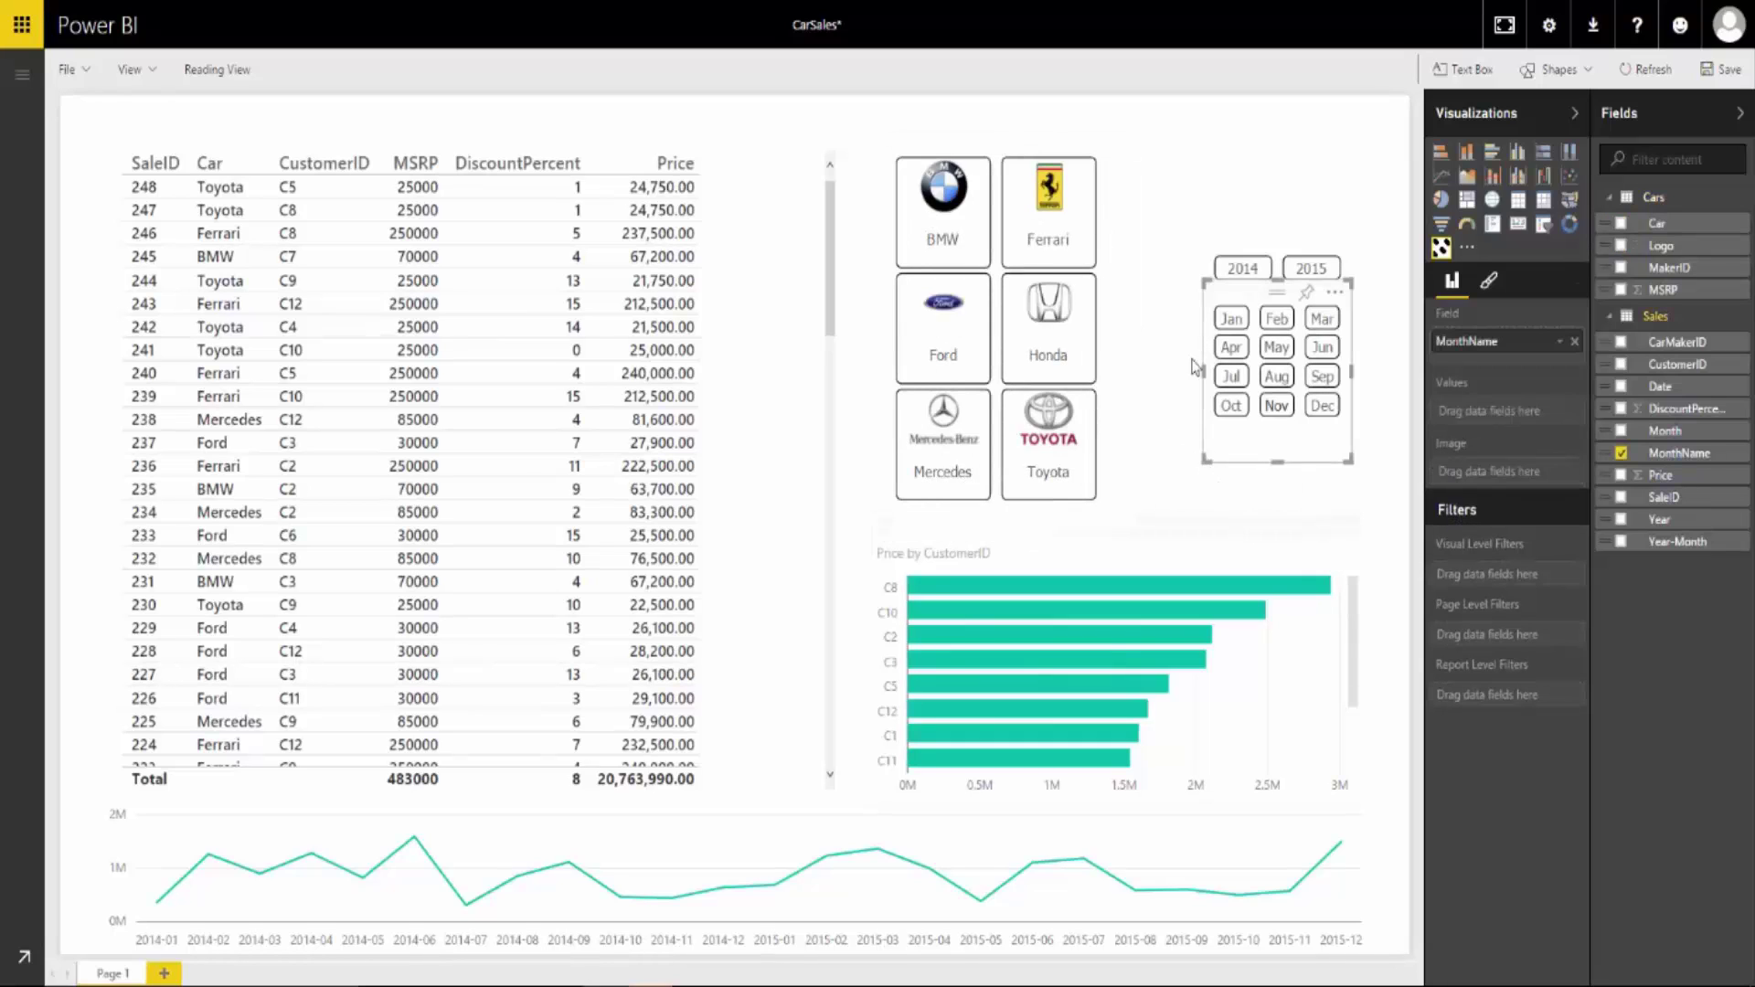
click(942, 315)
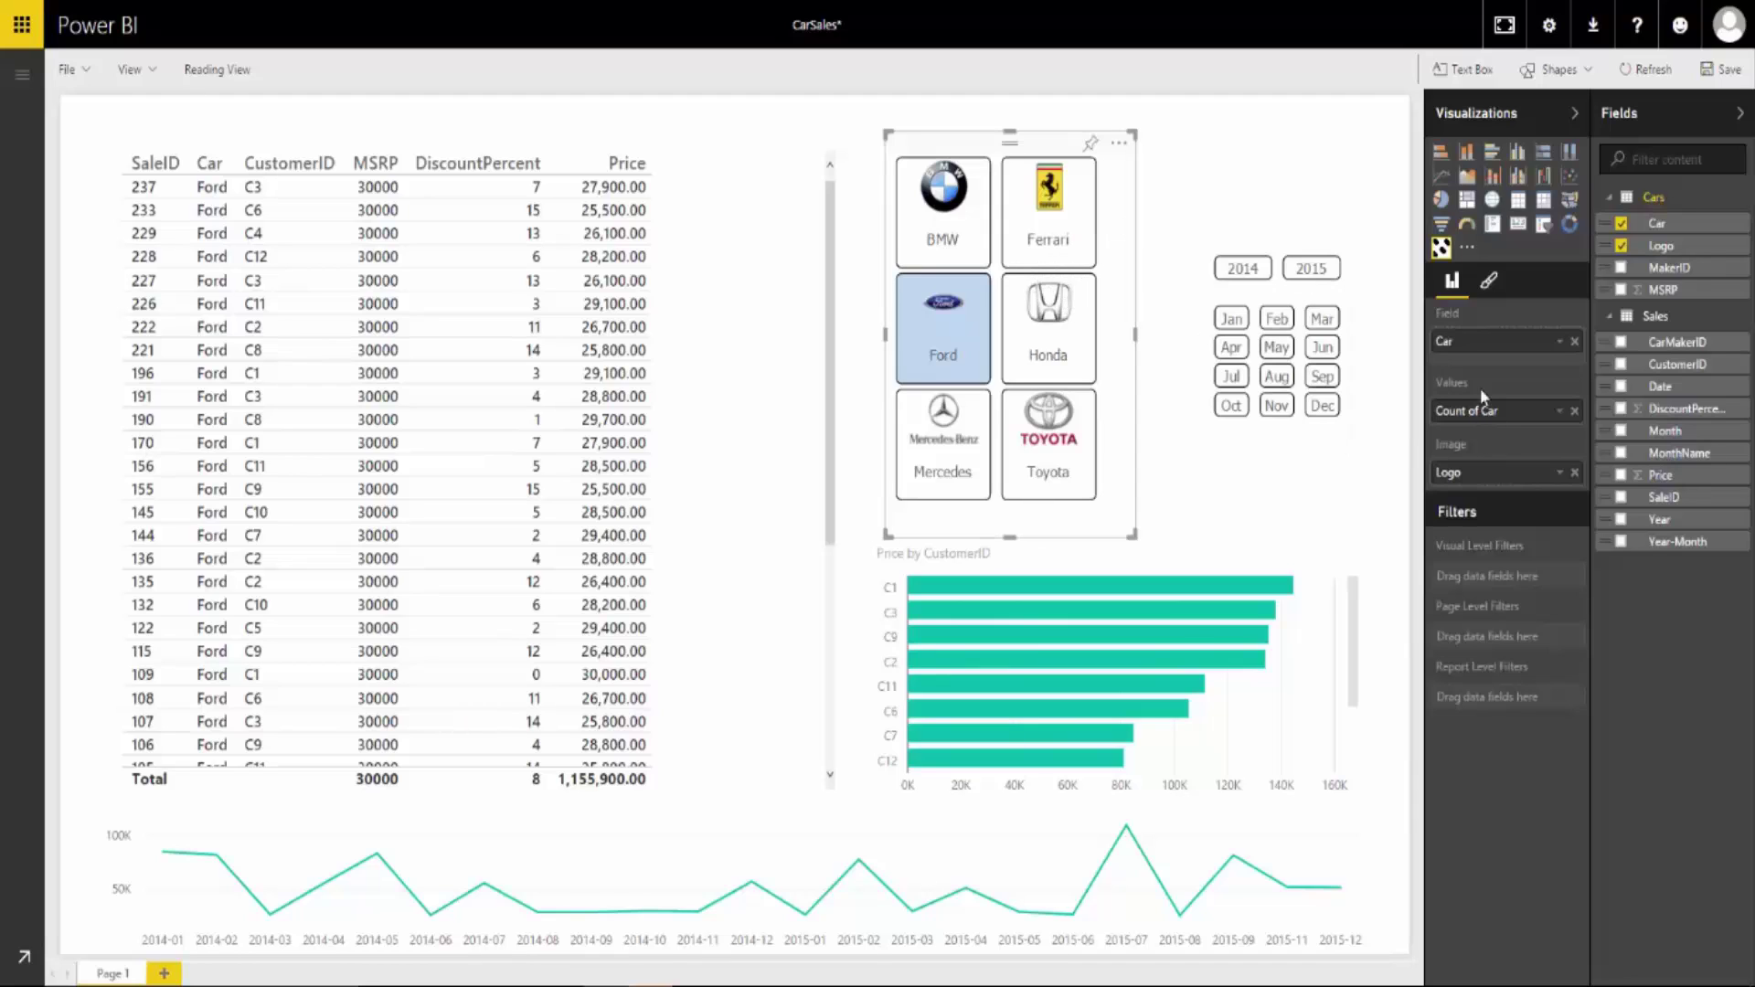
Step: Set the image size of the Car slicer's logos to 80
click(1488, 282)
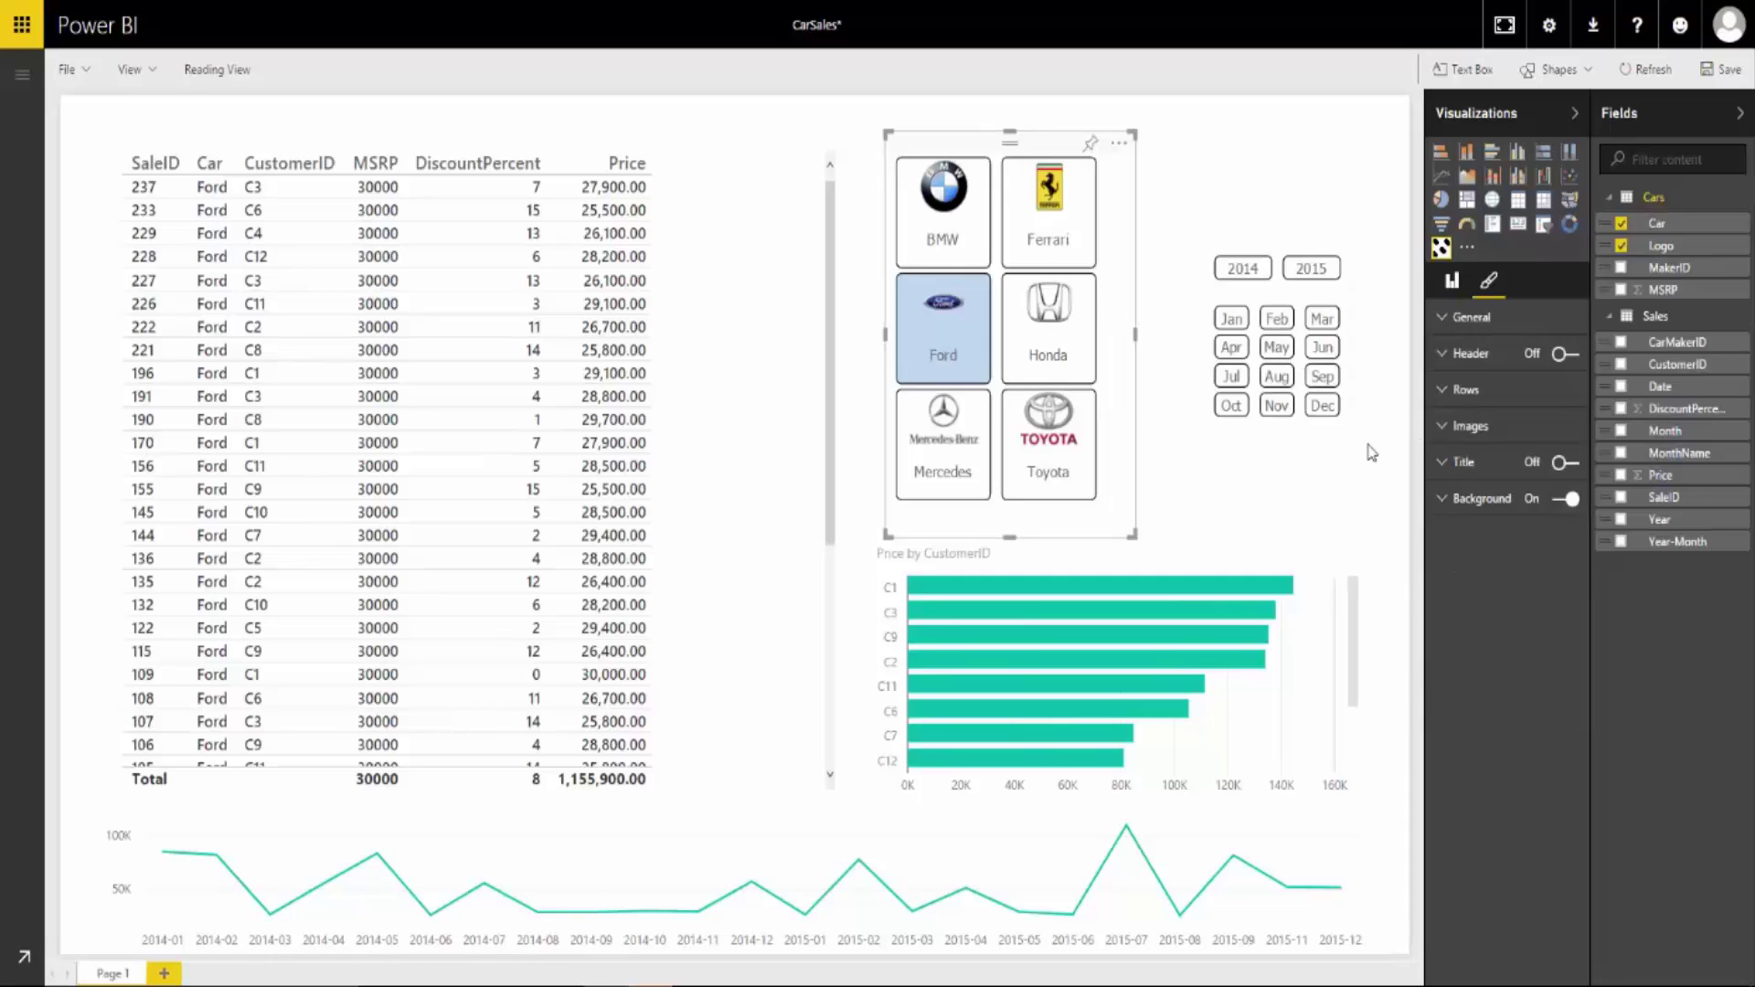
click(1443, 437)
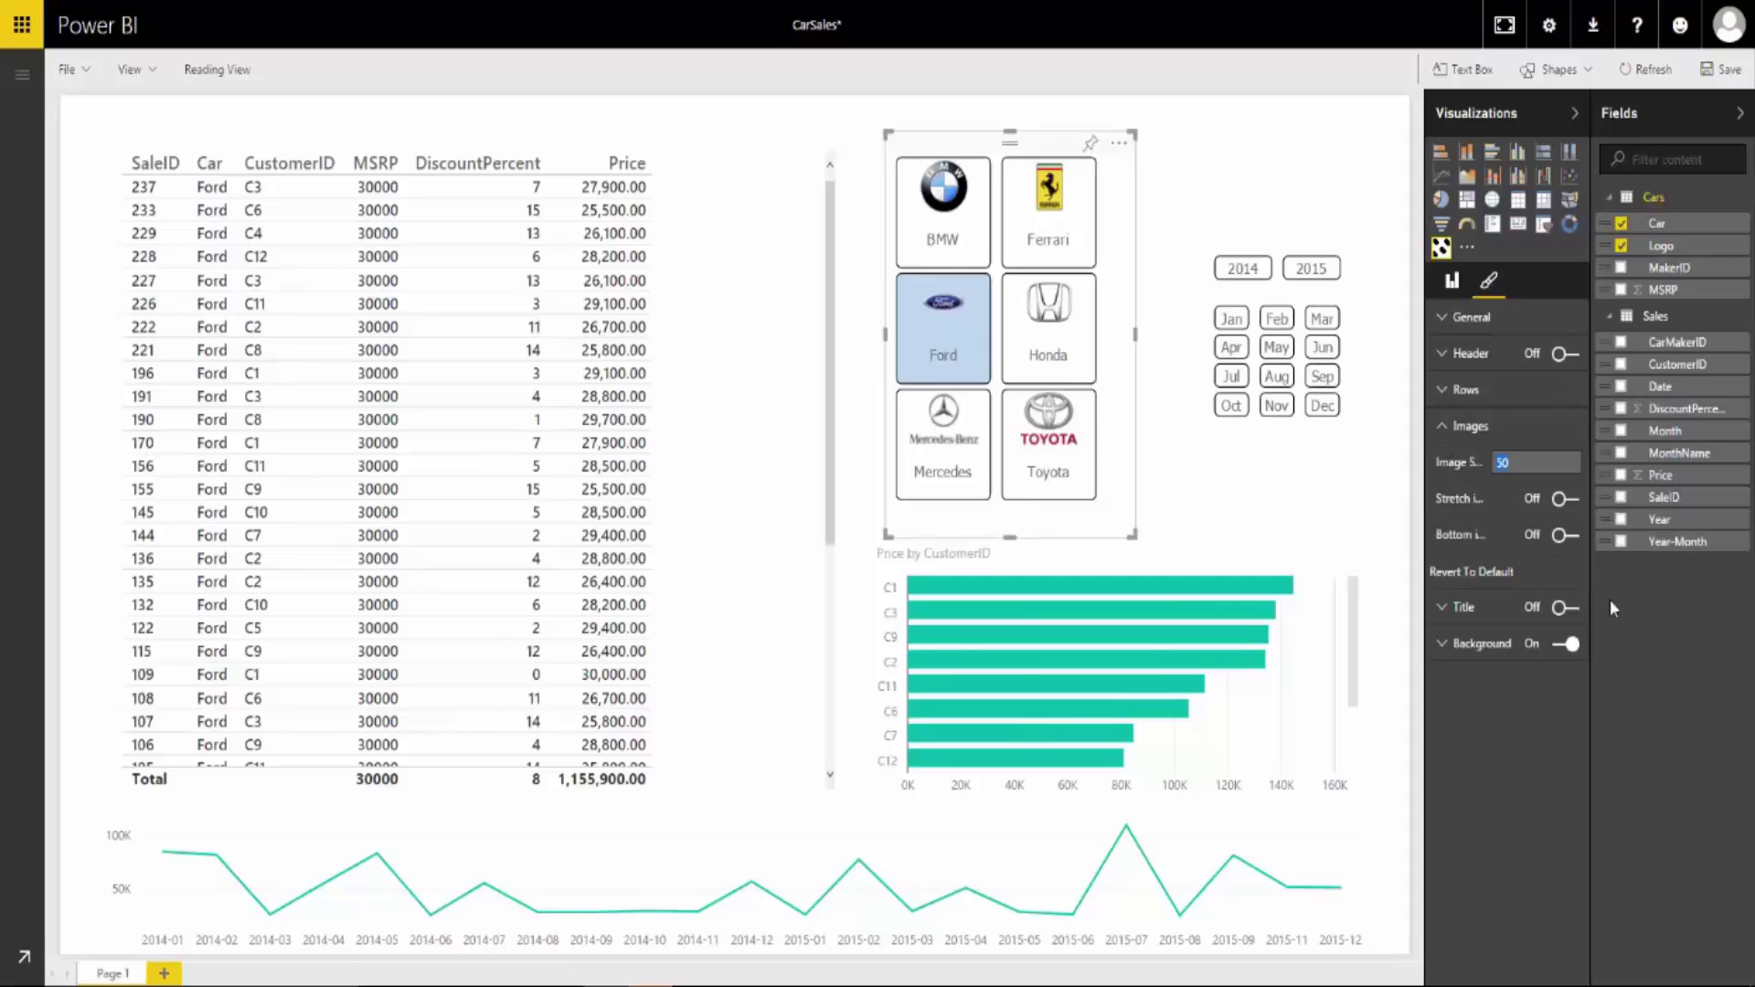
text(80)
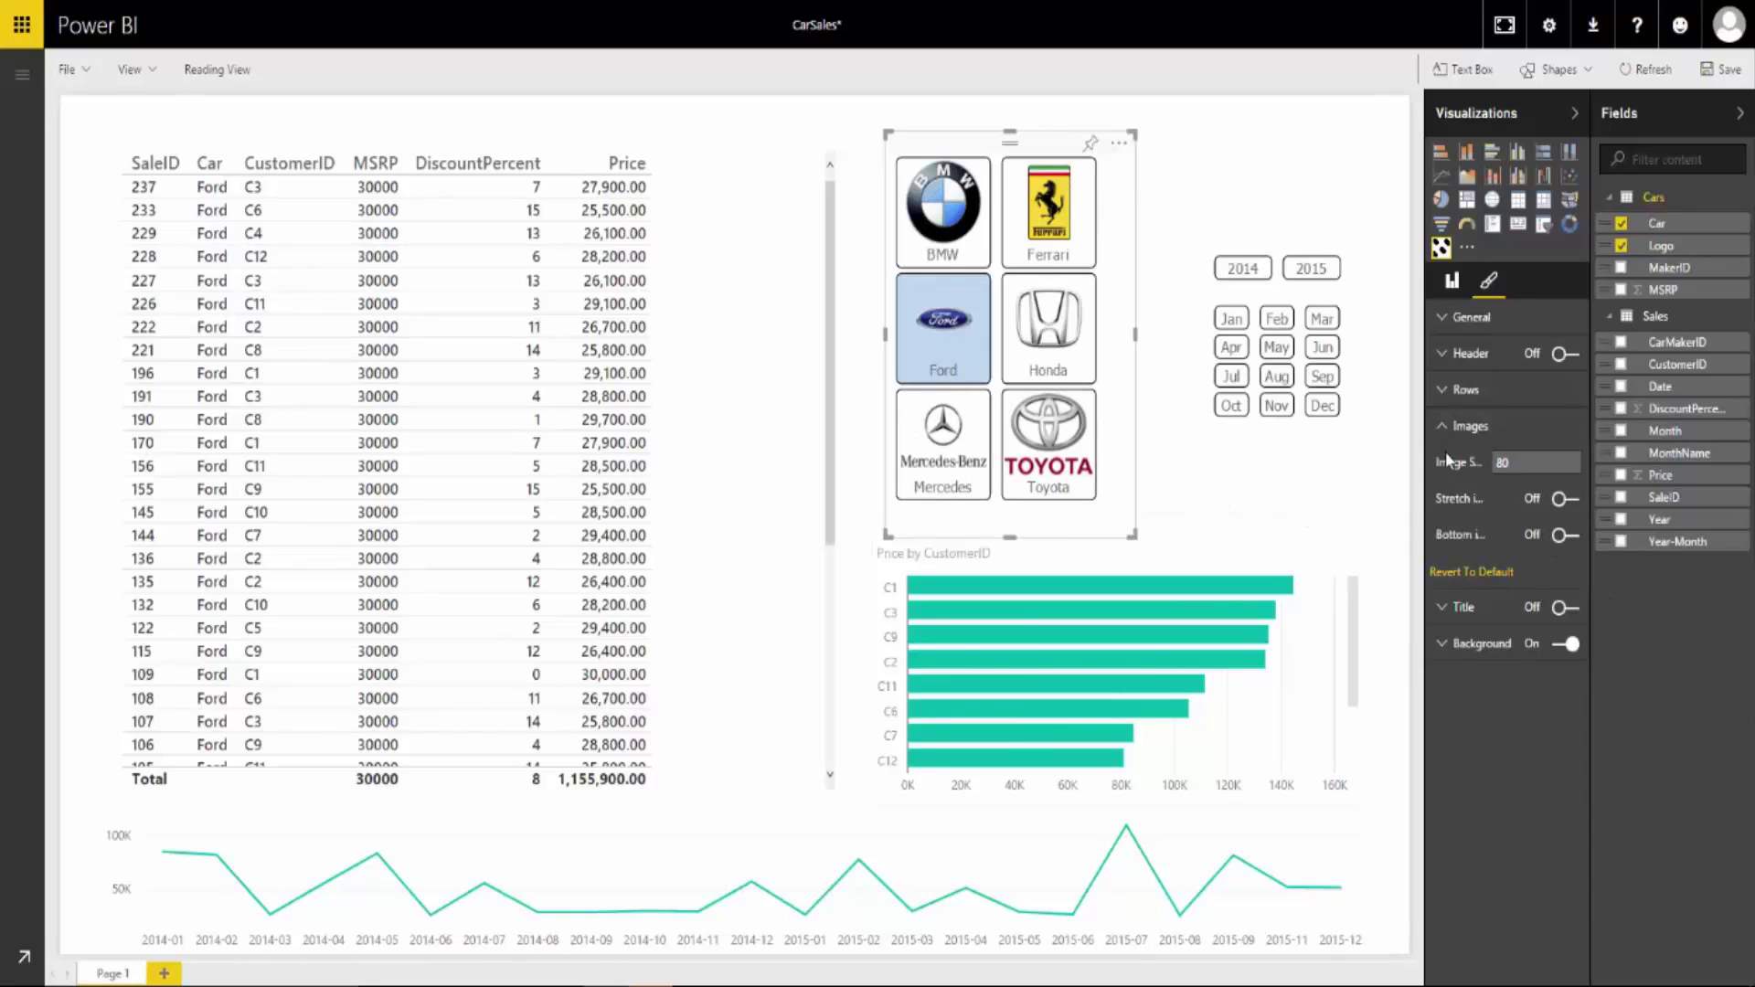
Step: Set the text size of the Car slicer's buttons to 8 pt
click(1453, 391)
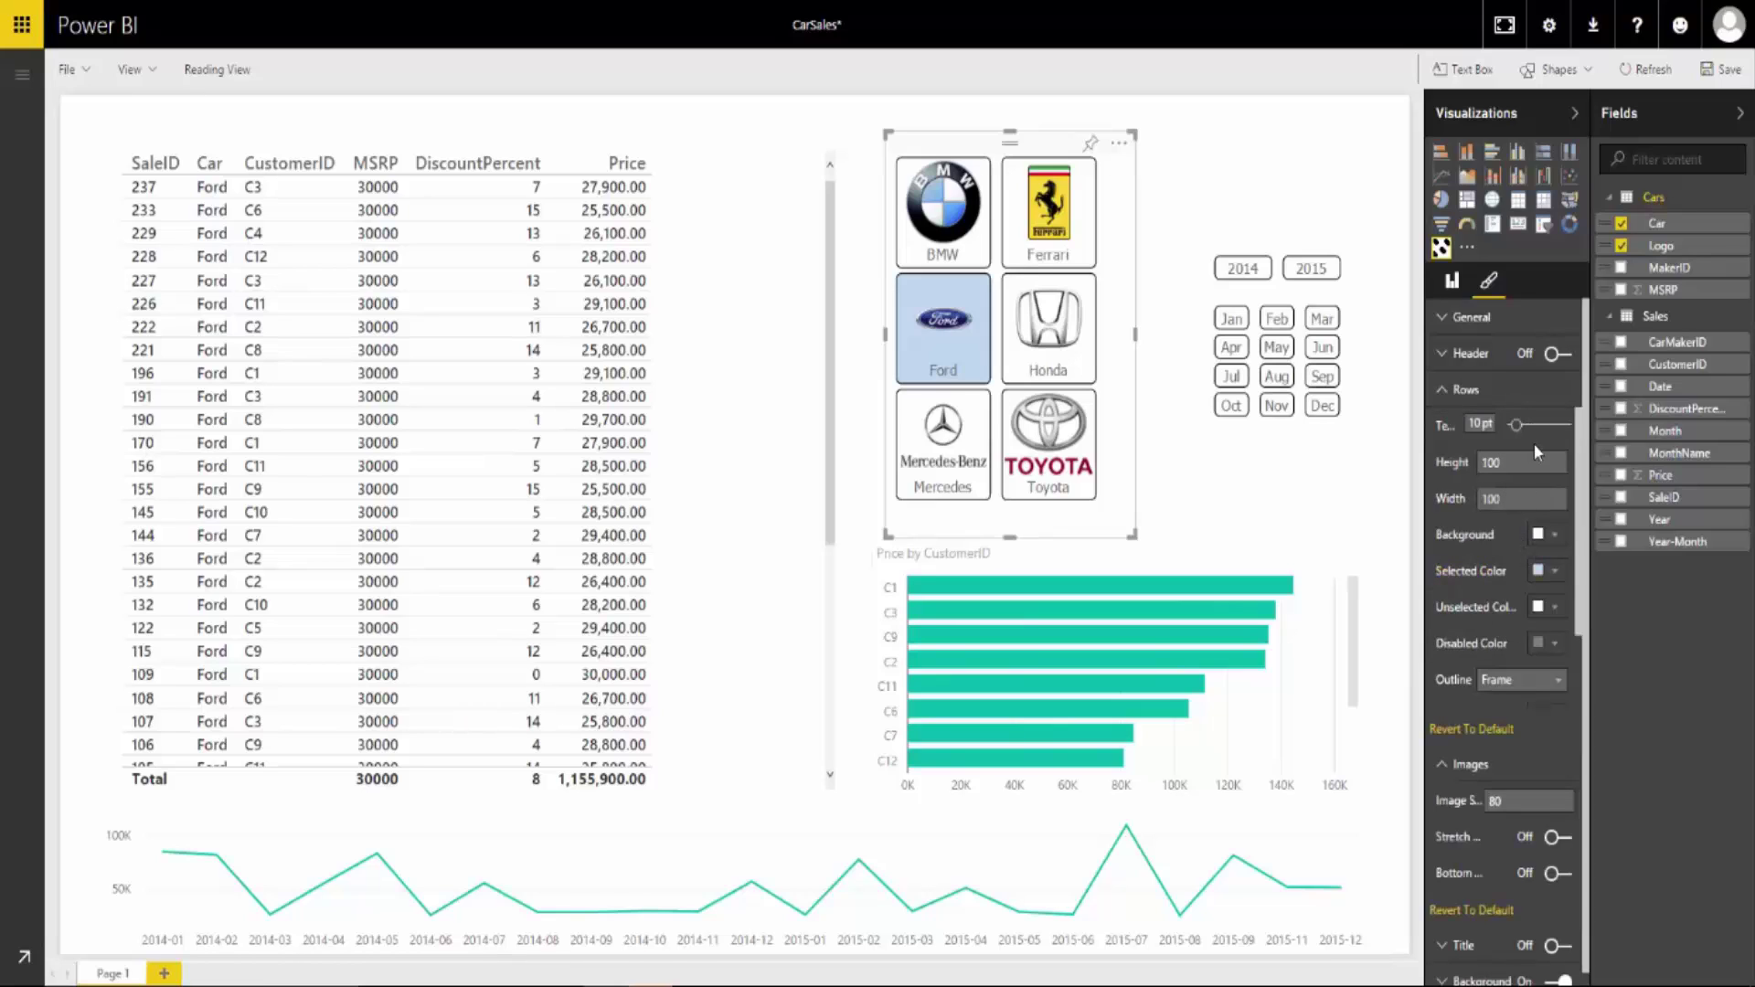
drag(1513, 430, 1489, 432)
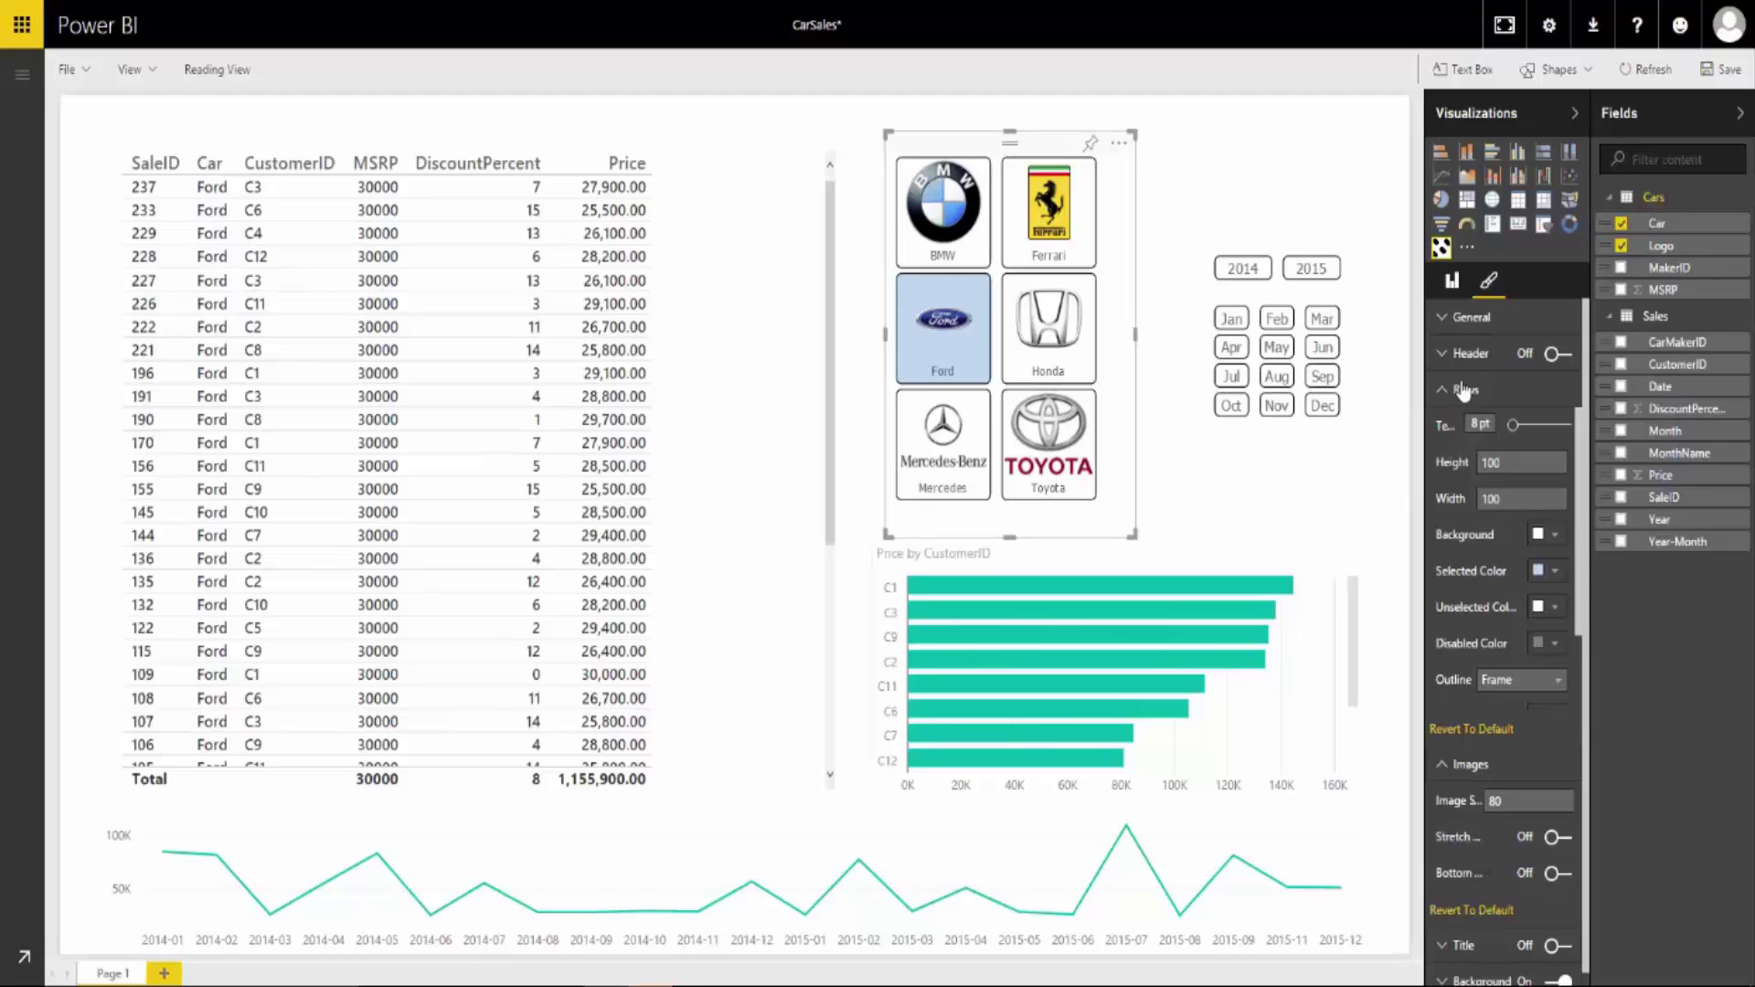
click(1453, 283)
click(1490, 283)
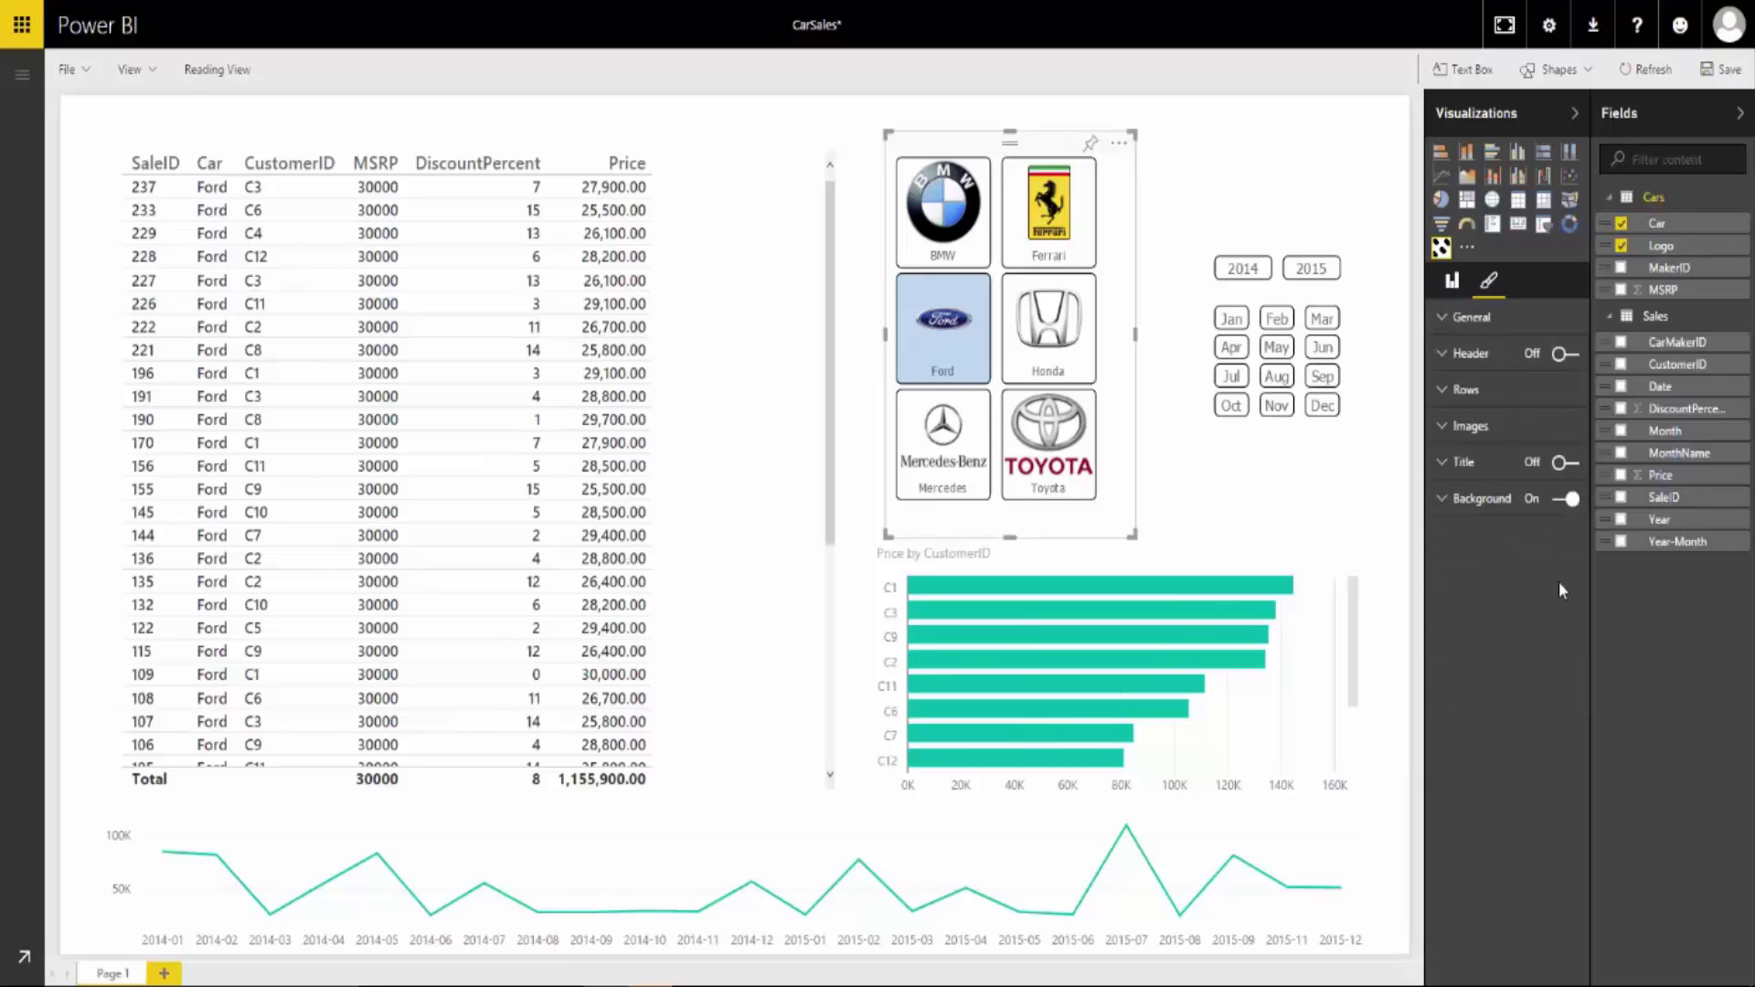
Step: Set the image size of the Car slicer's logos to 100
click(1444, 429)
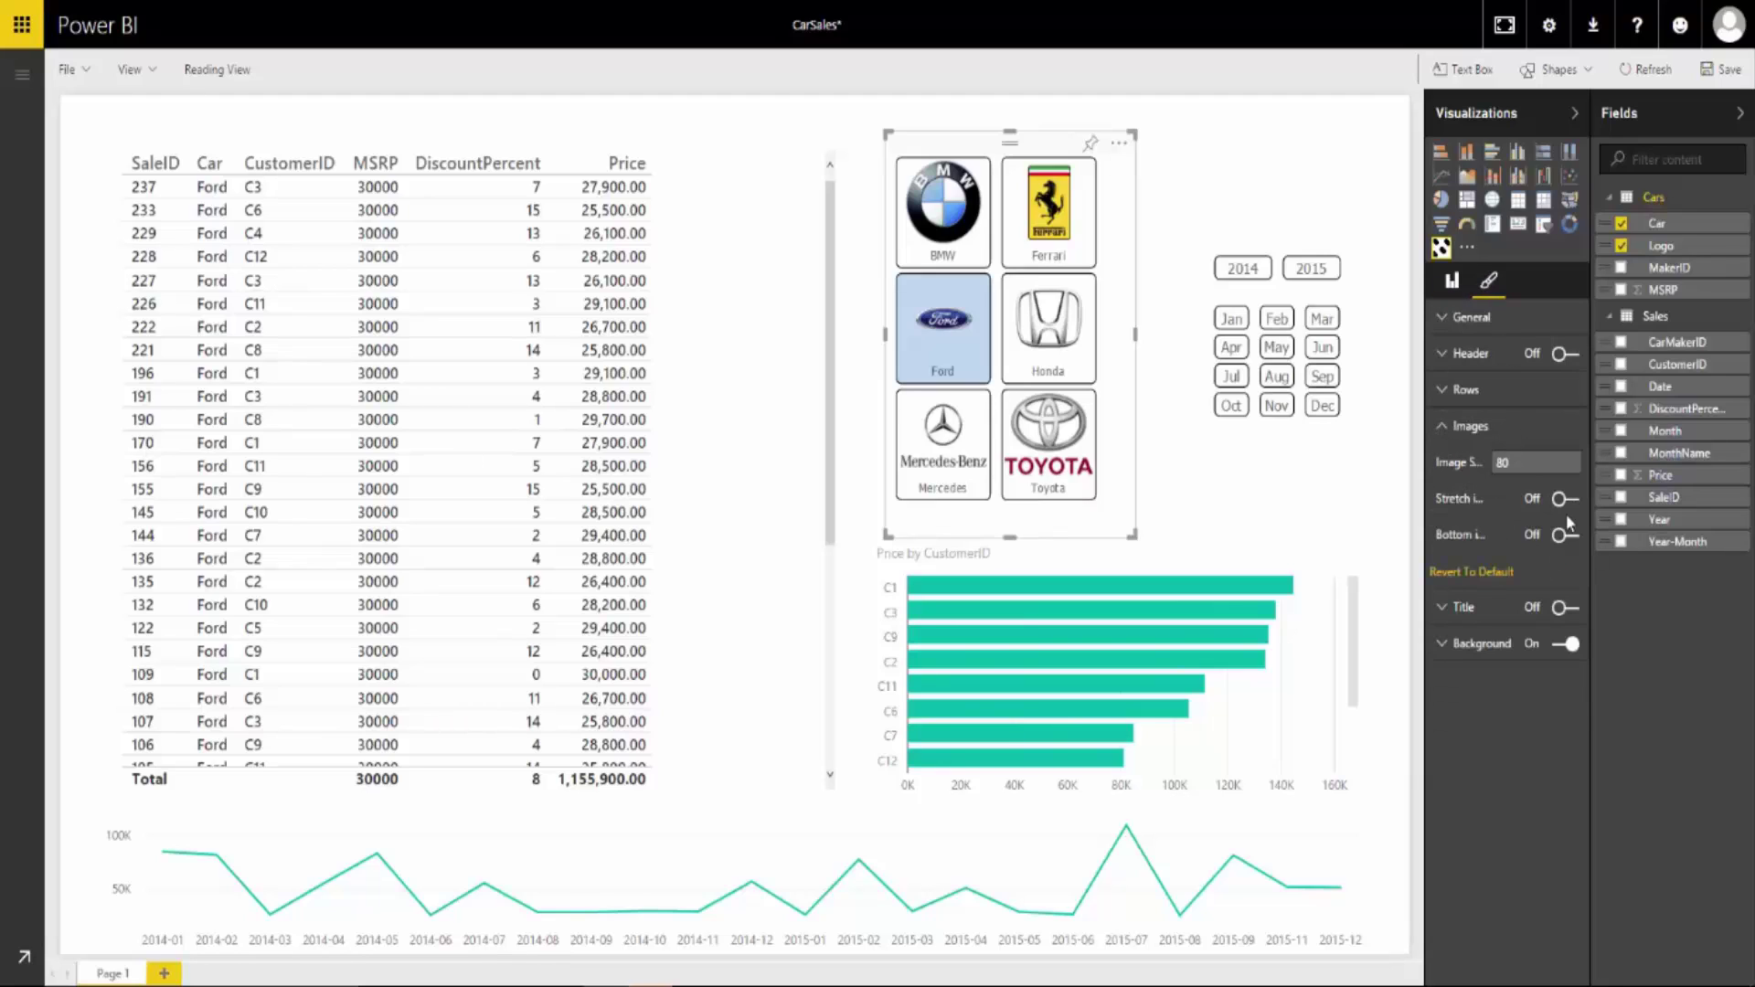
text(100)
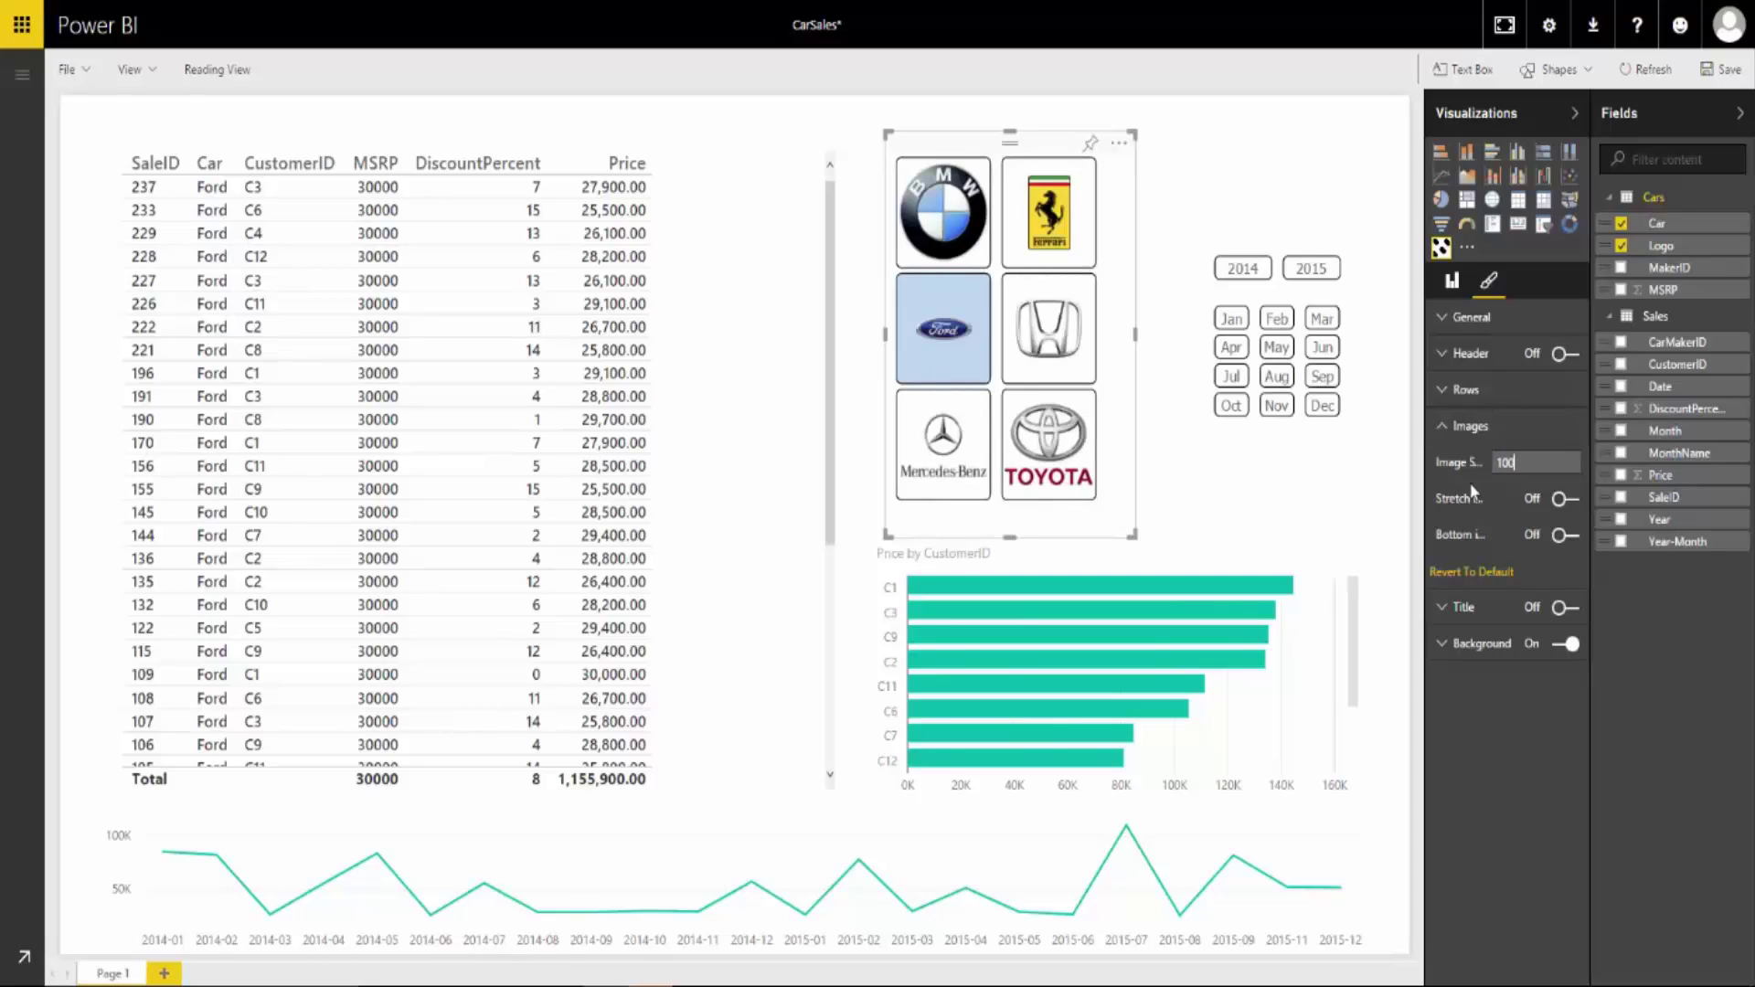
click(1310, 503)
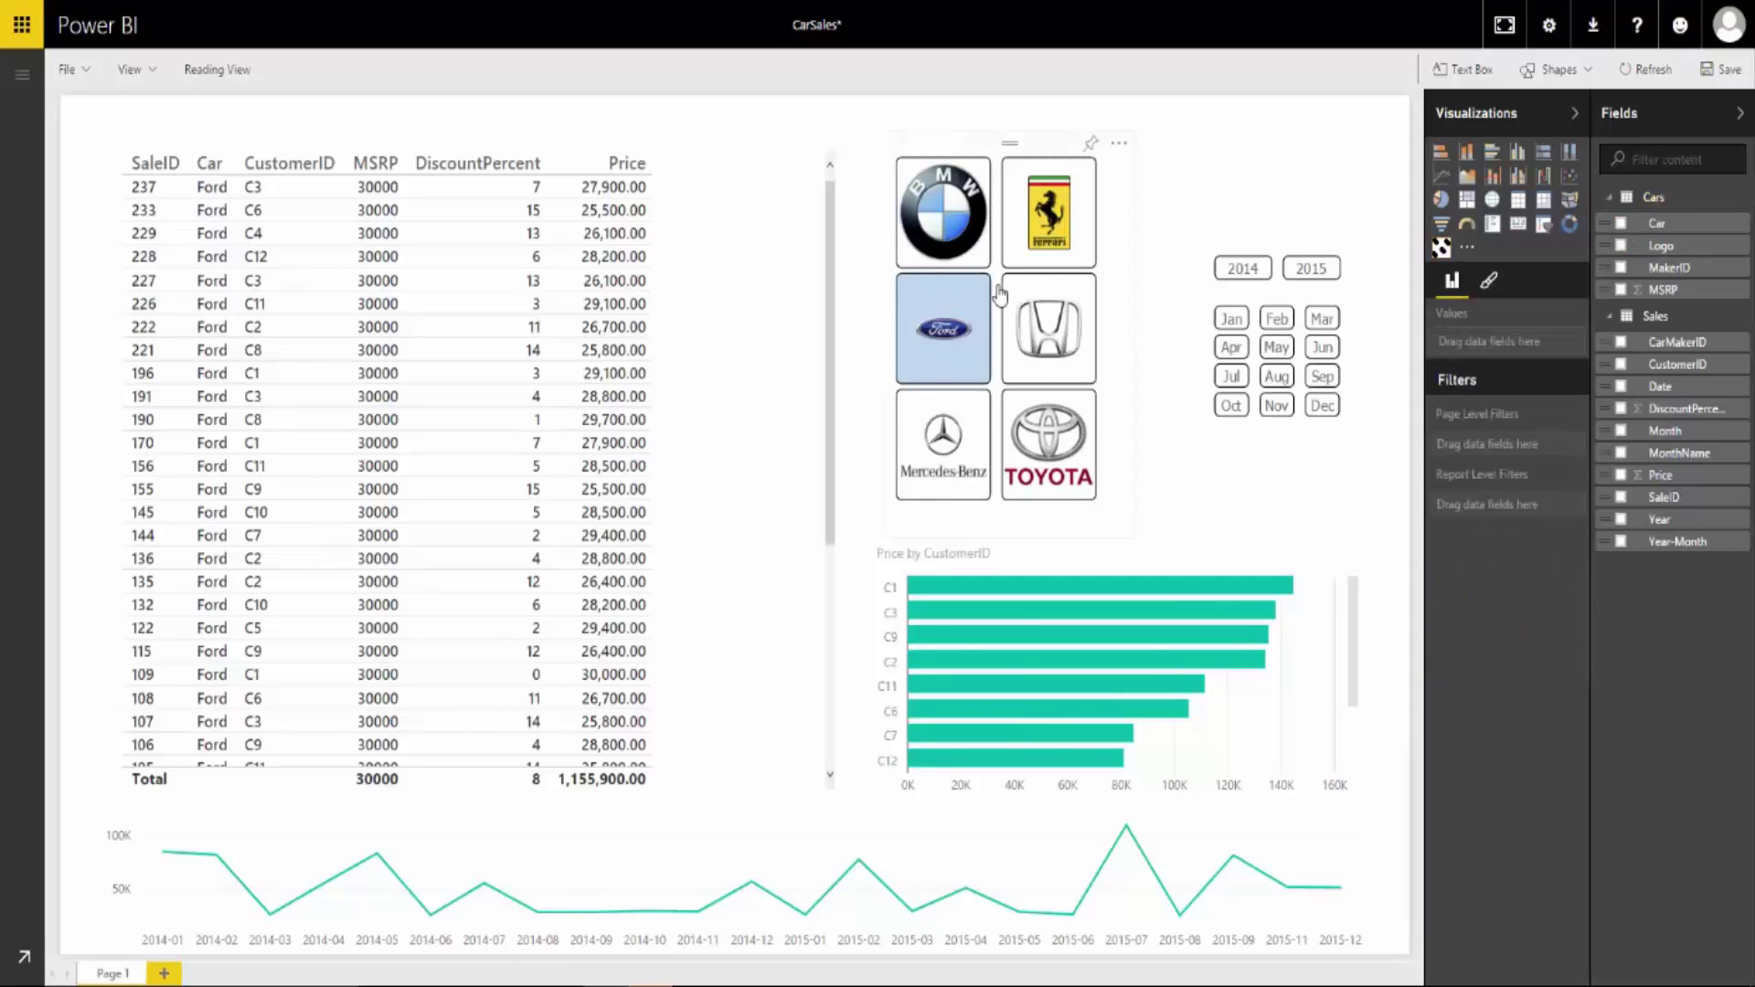
Step: Filter the report by Honda, Ferrari, BMW and Ford in turn using the logo buttons in the Car slicer
click(1041, 336)
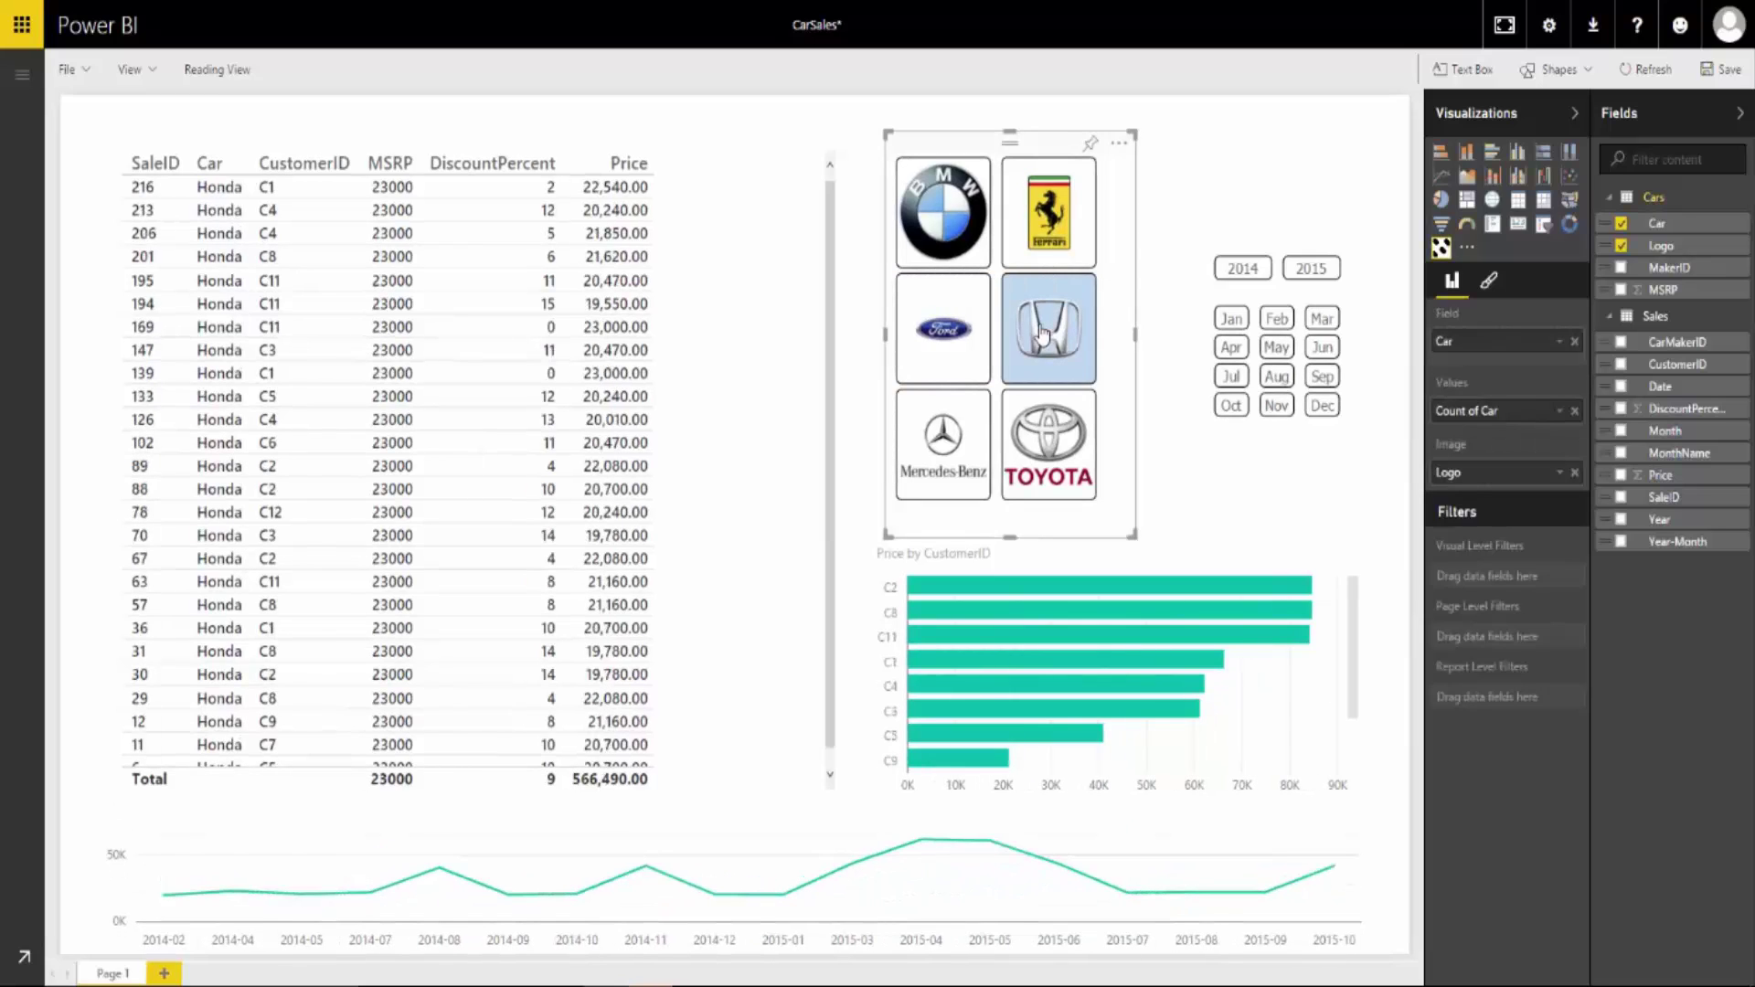
click(1050, 215)
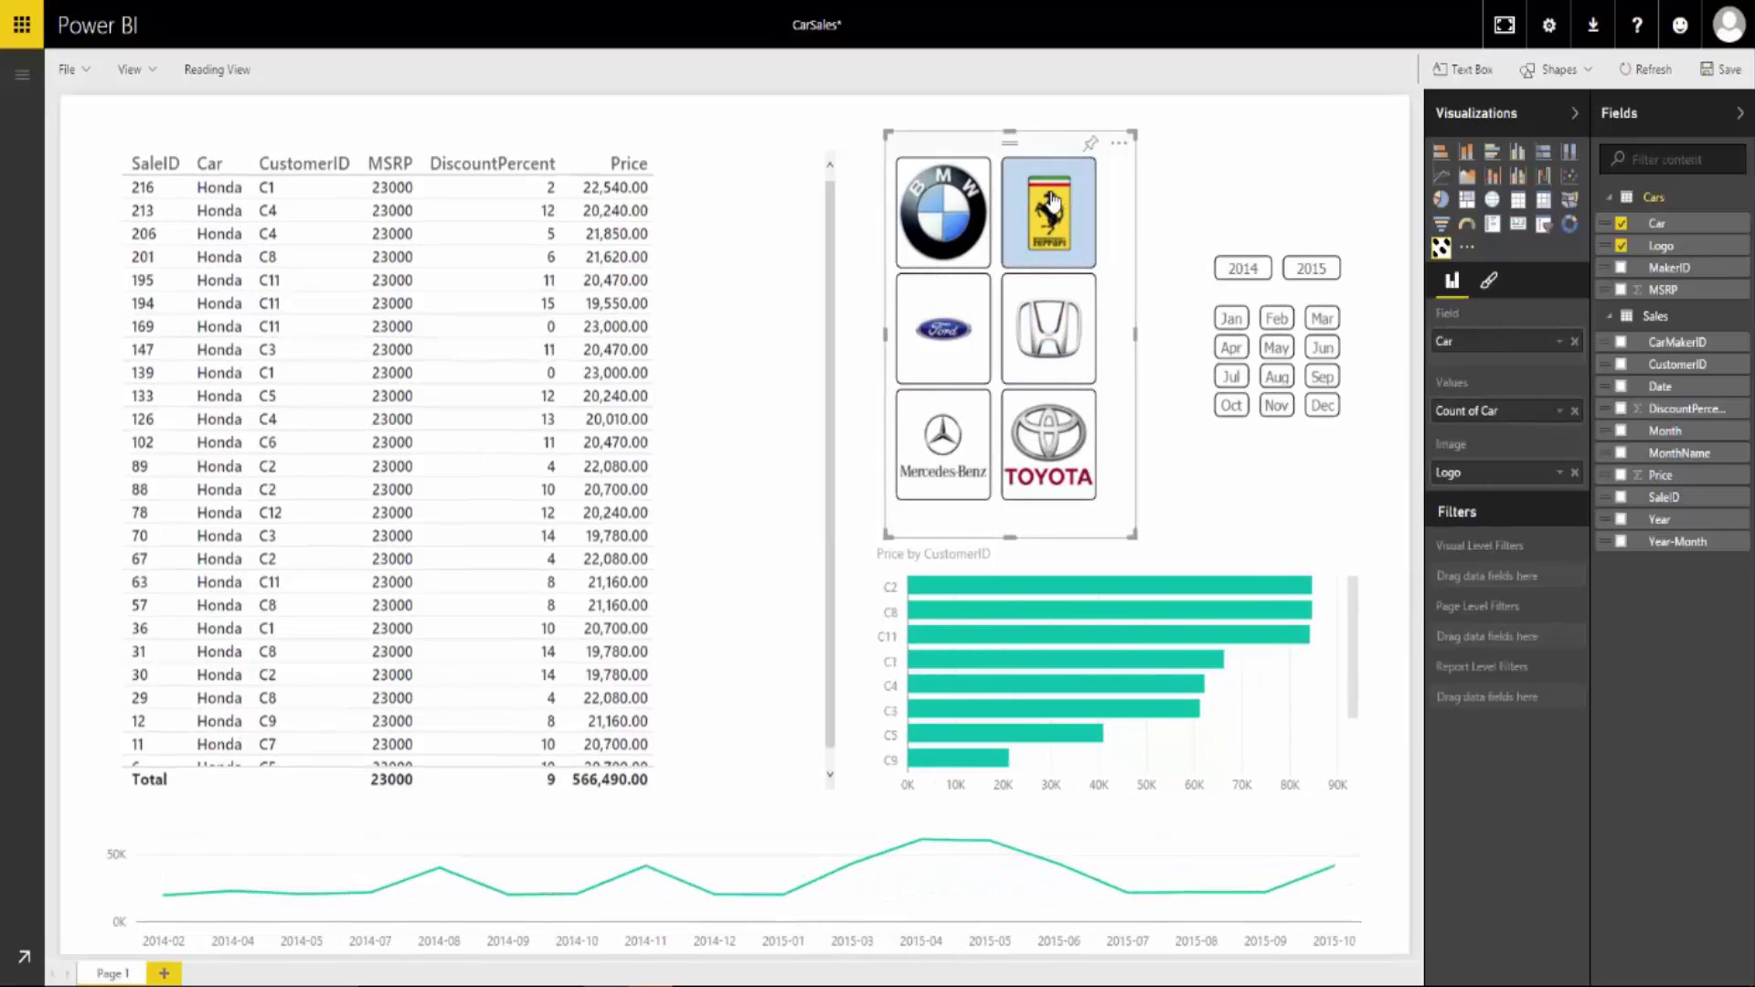
click(951, 218)
click(957, 336)
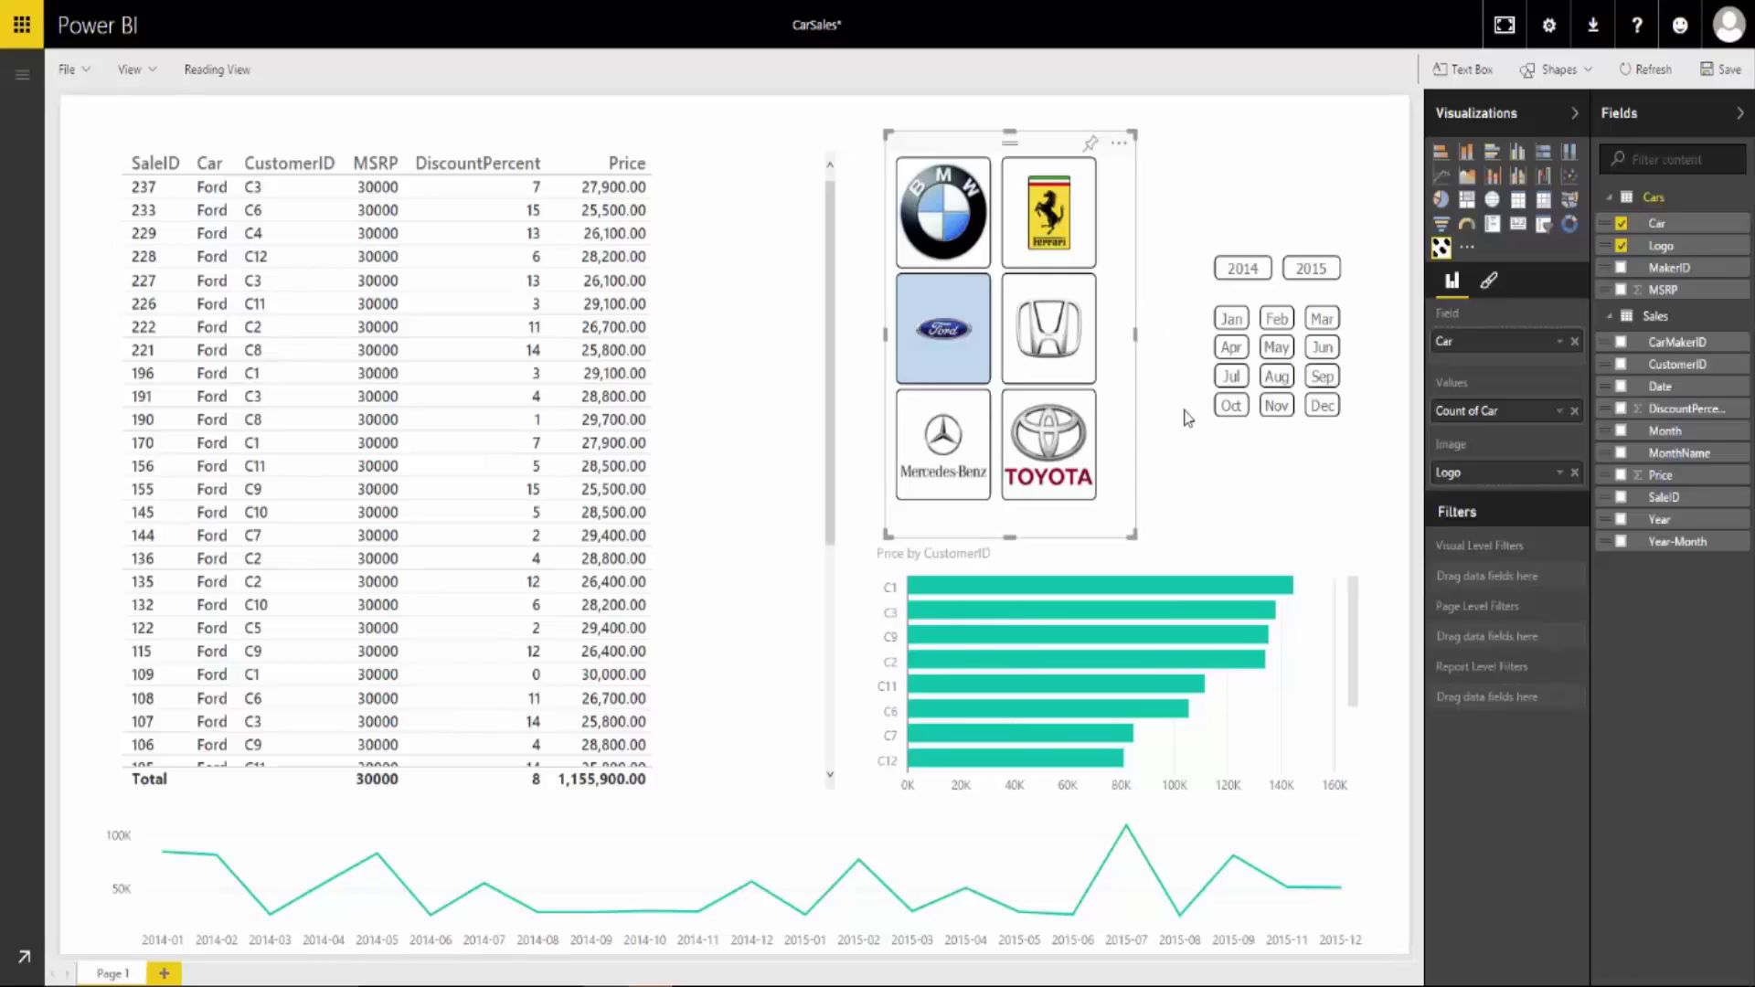
Step: Assign the SaleID field as the MonthName slicer's values, and filter the report to 2015 in the Year slicer
click(1211, 304)
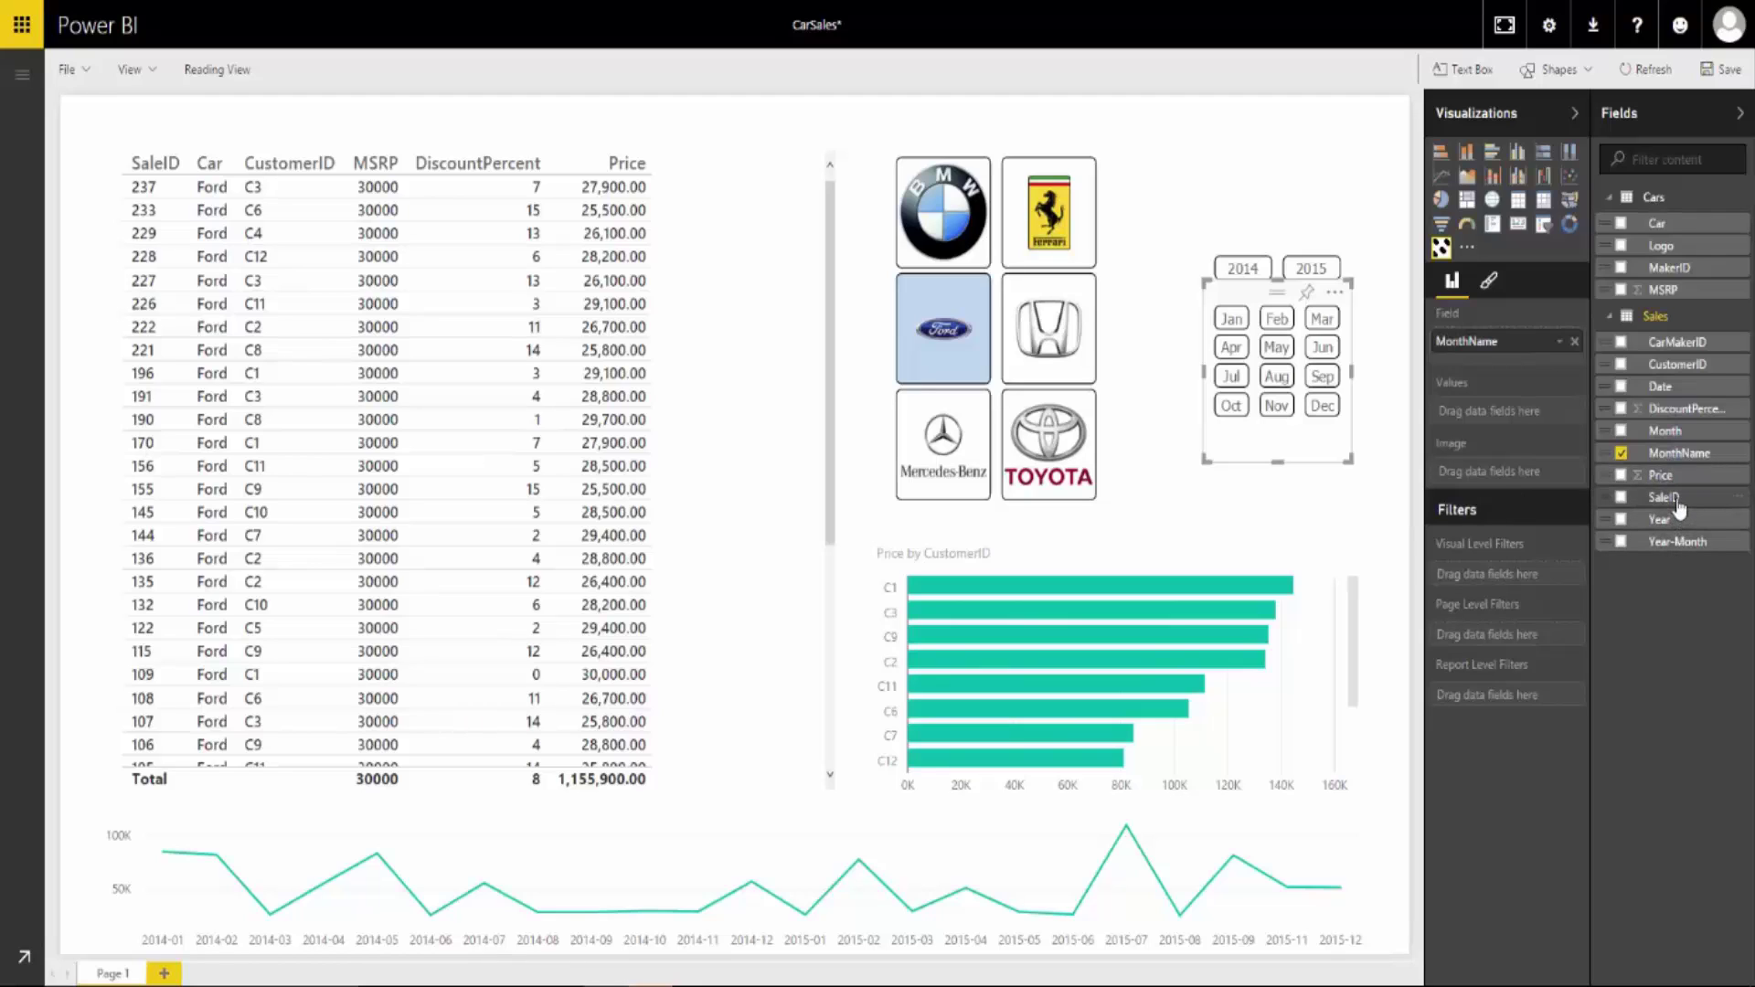
drag(1678, 505, 1516, 413)
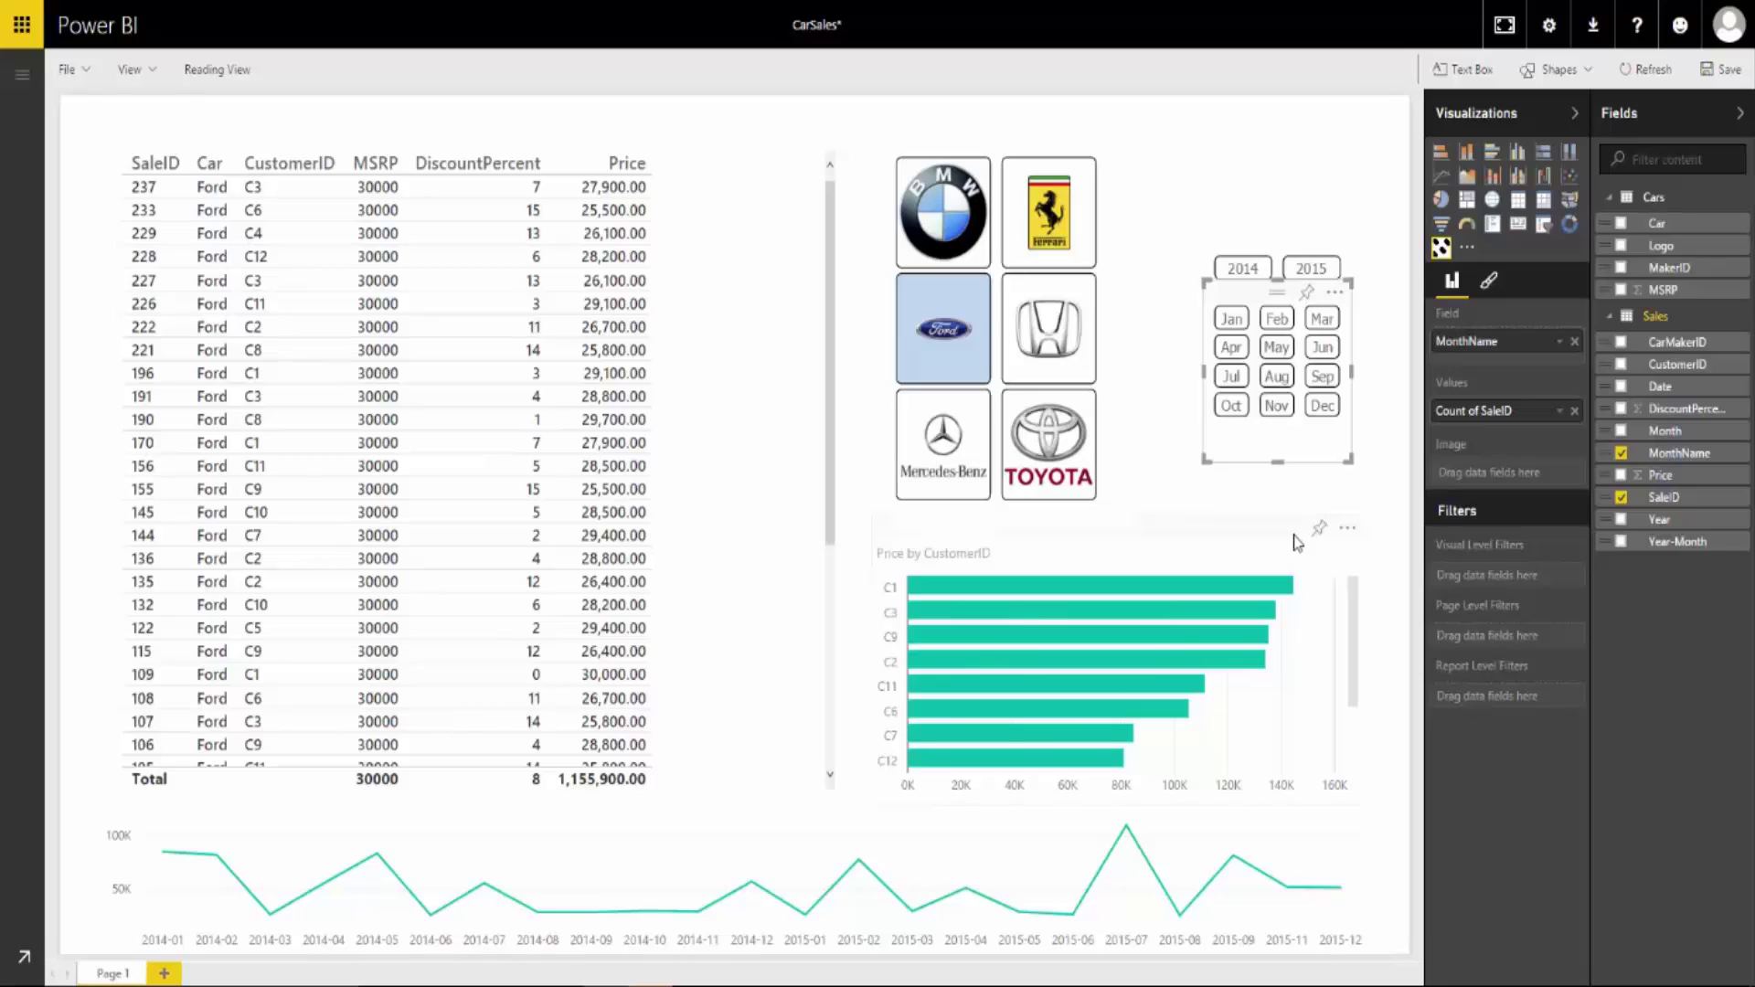
click(1310, 268)
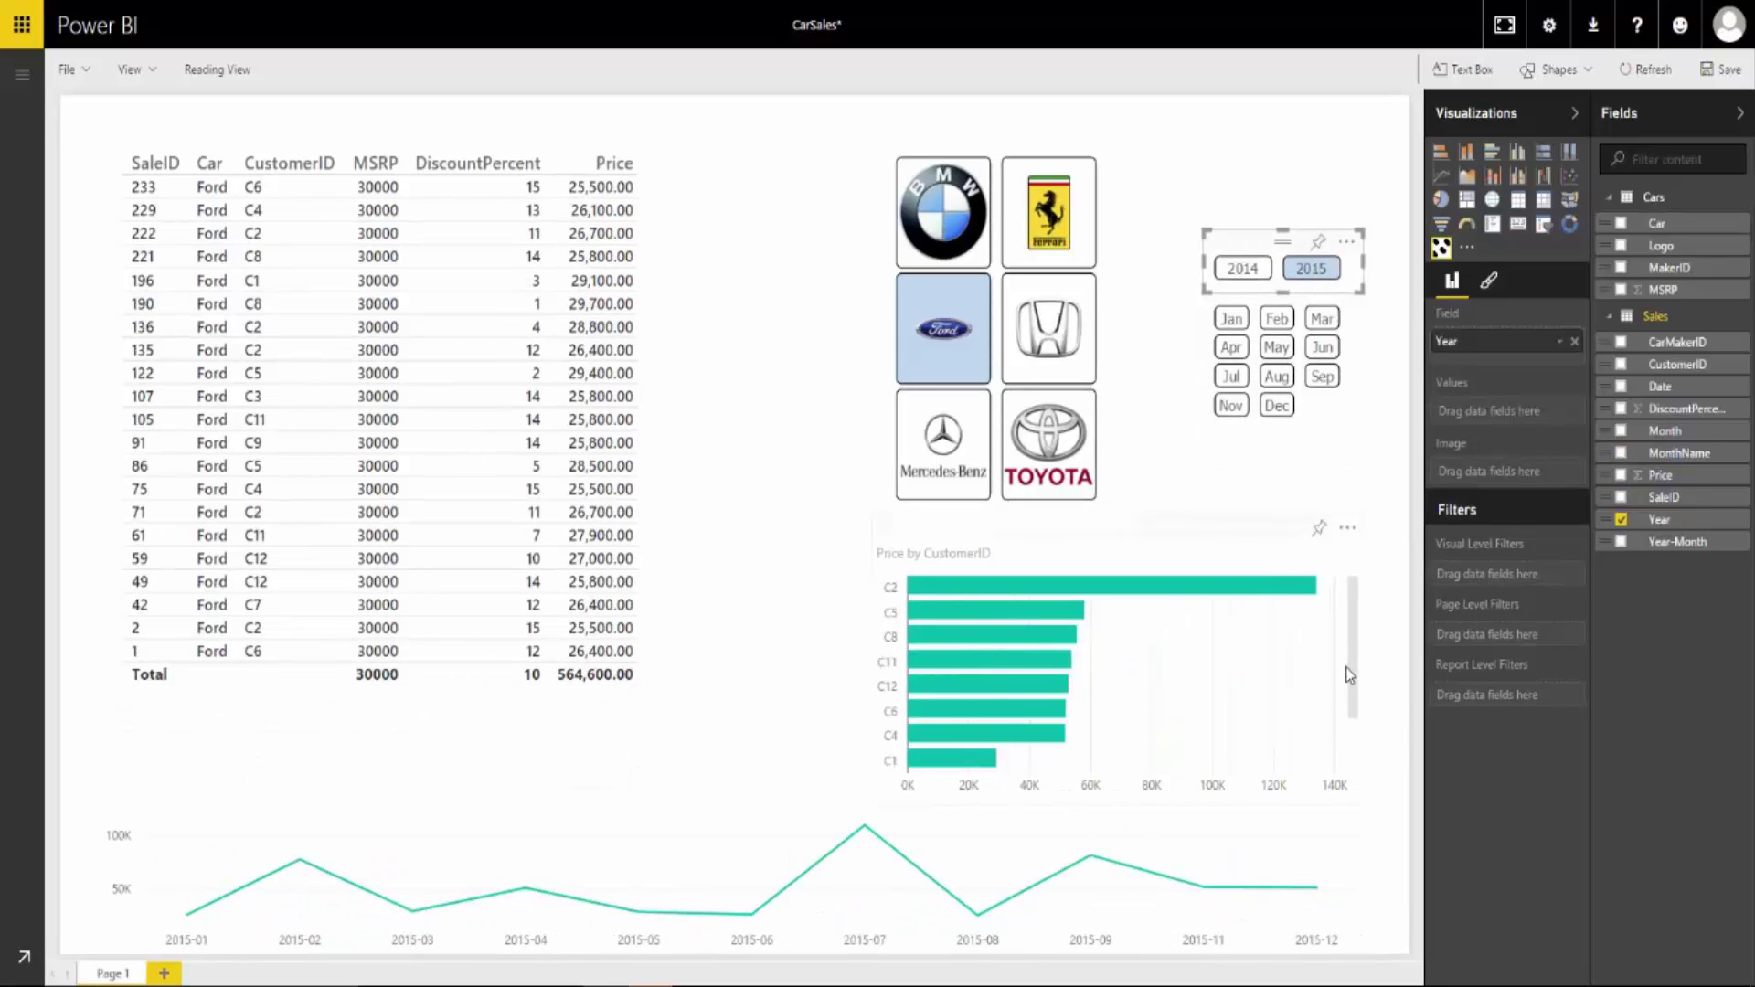
Step: Clear the Ford selection in the Car slicer and filter the report by the C4 bar in the Price by CustomerID chart
drag(1357, 700, 1357, 747)
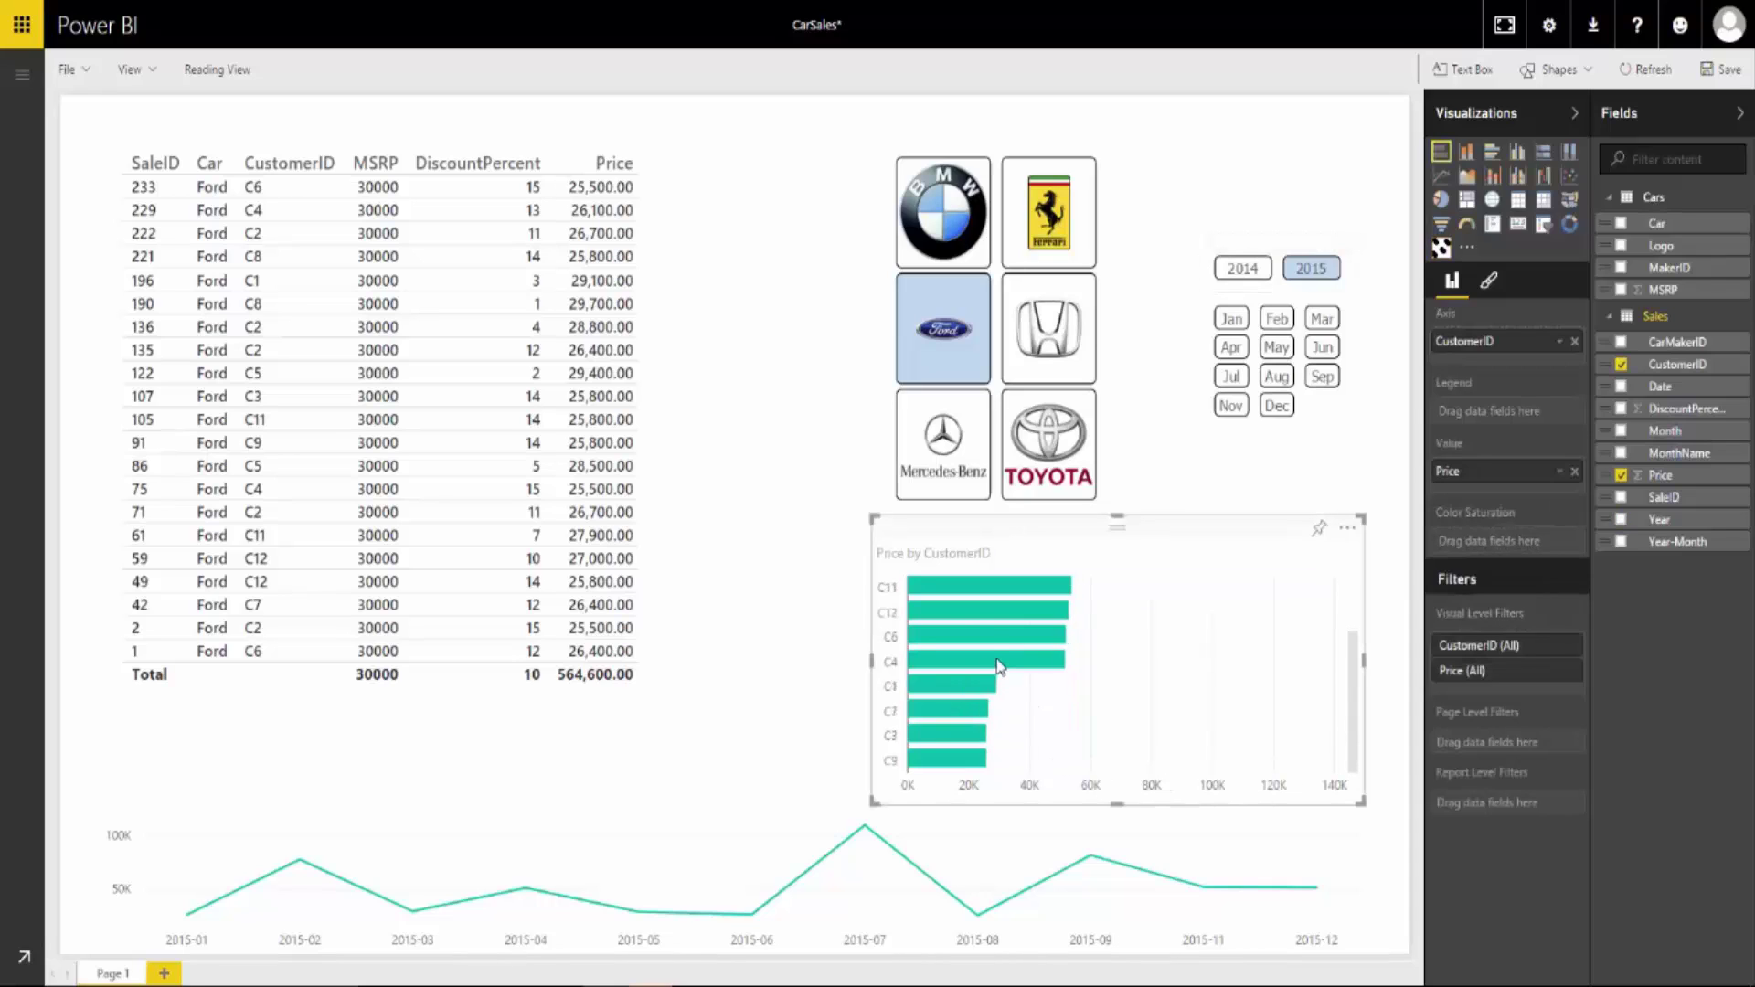
mouse_move(999, 666)
click(964, 320)
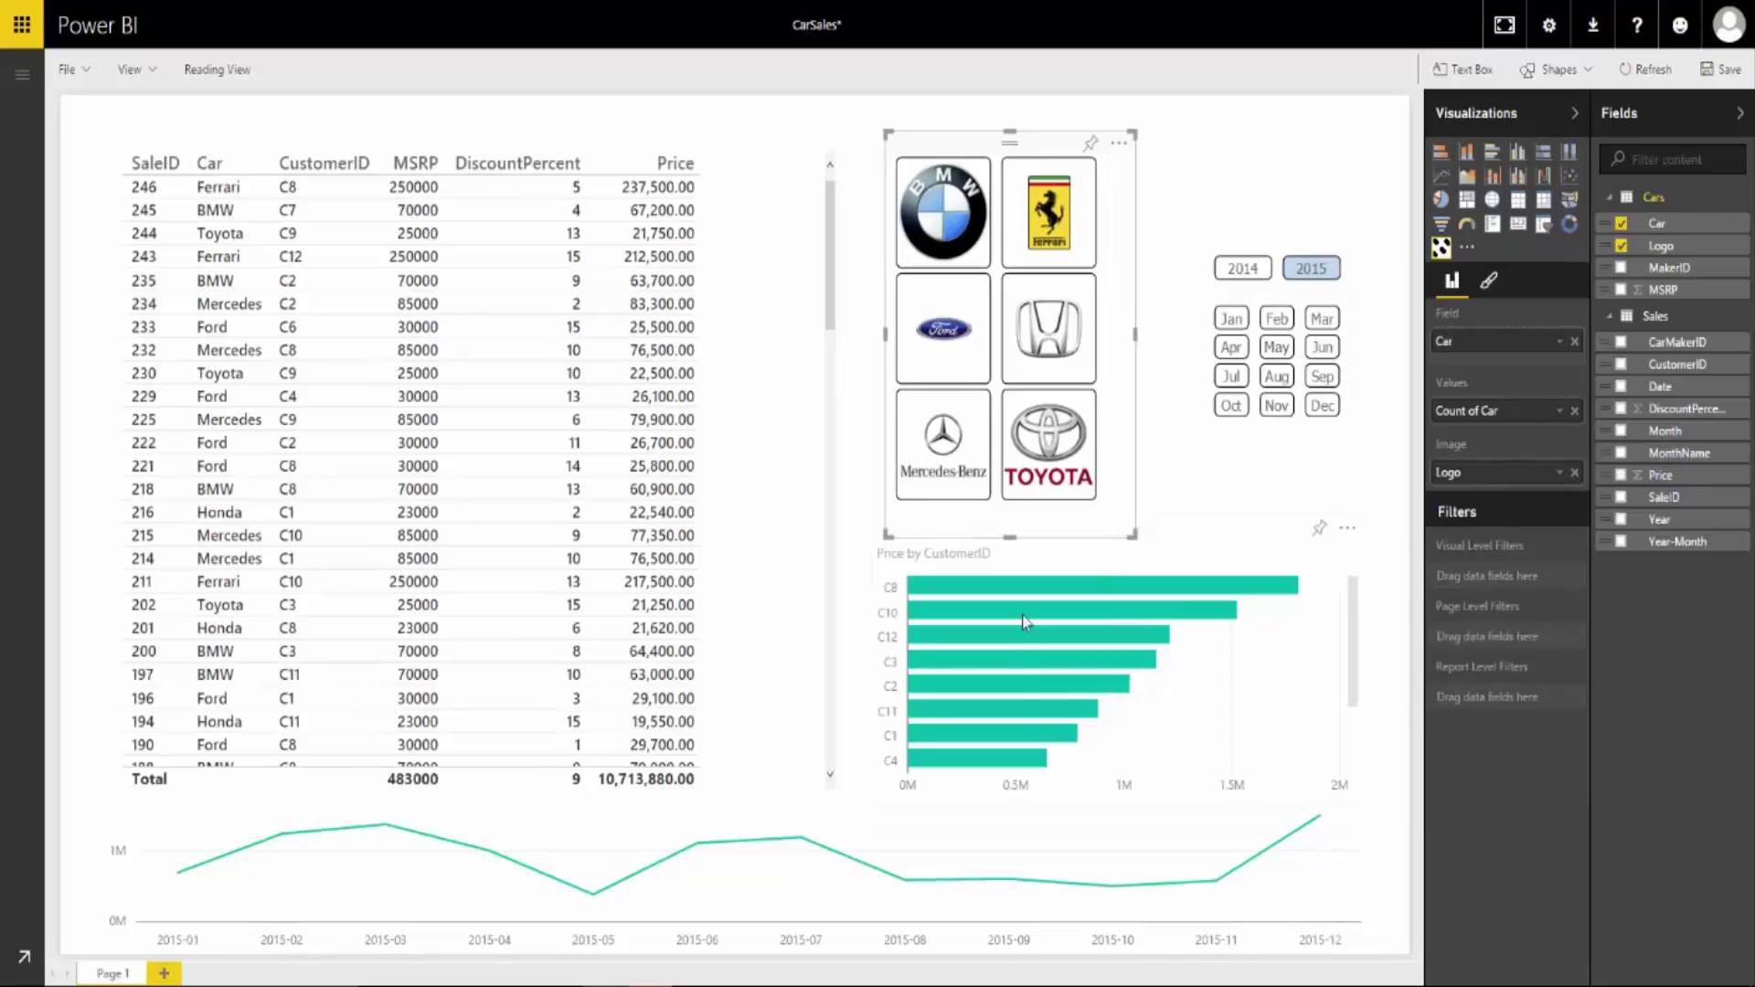
click(996, 760)
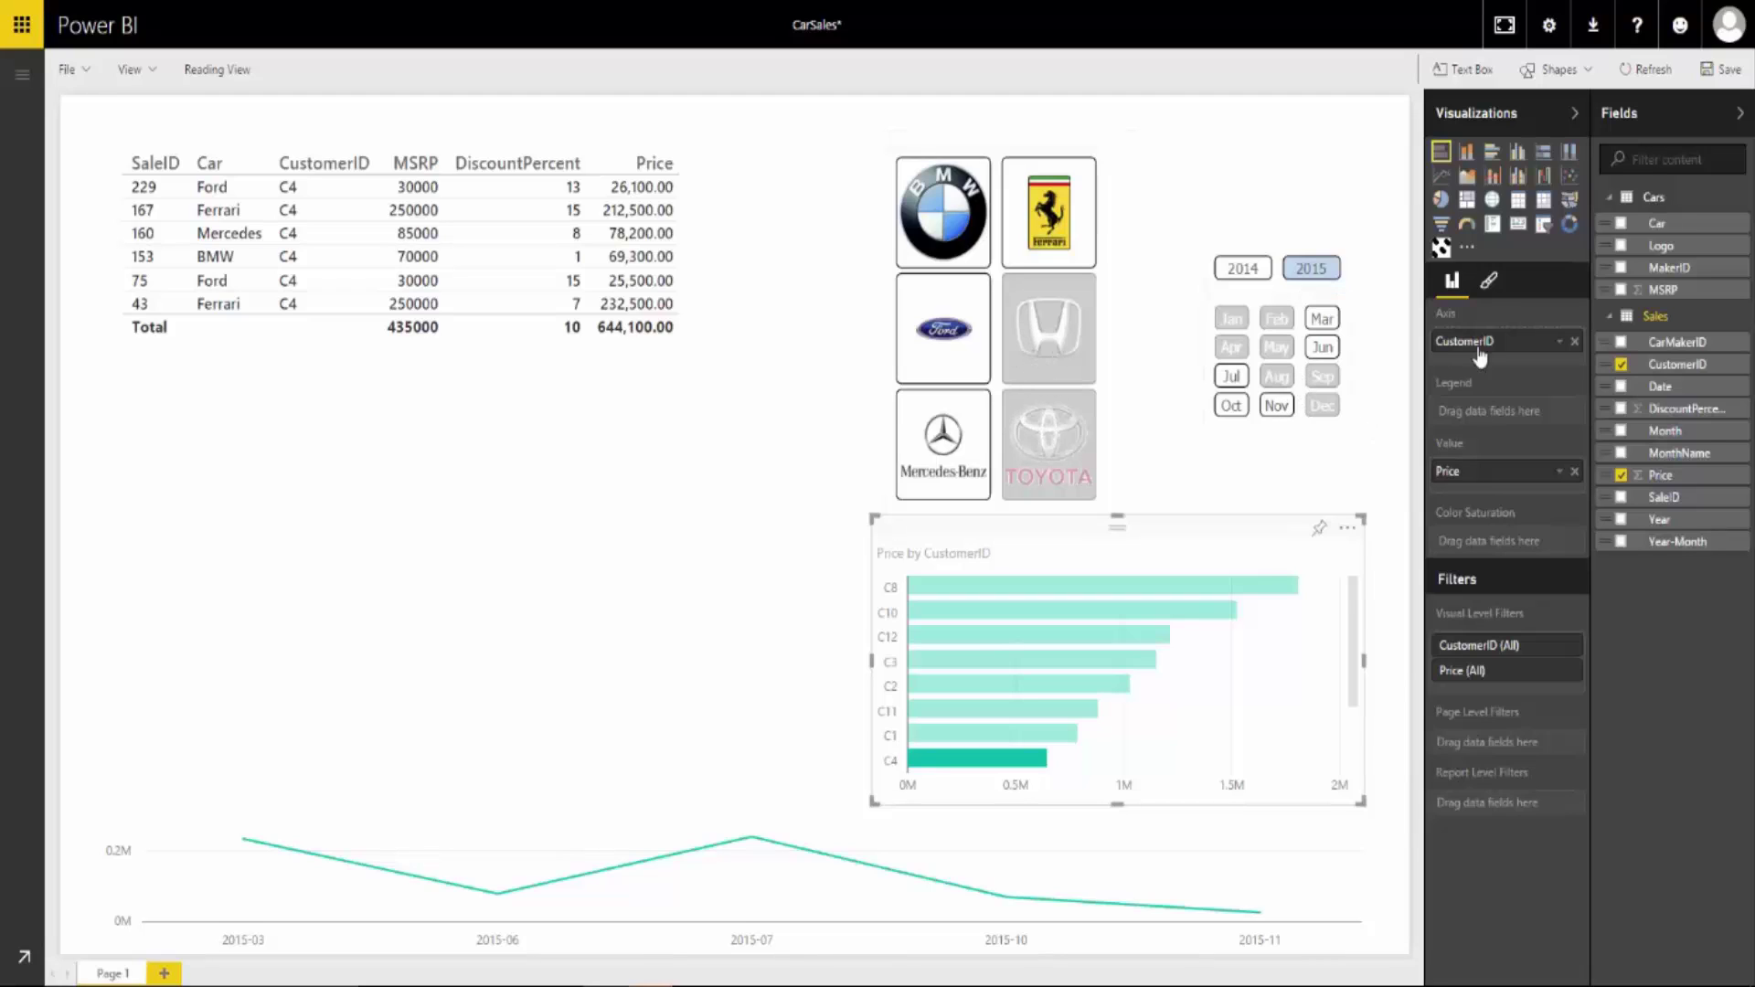
Step: Try the Bottom option for showing disabled items in the Car slicer
click(1488, 281)
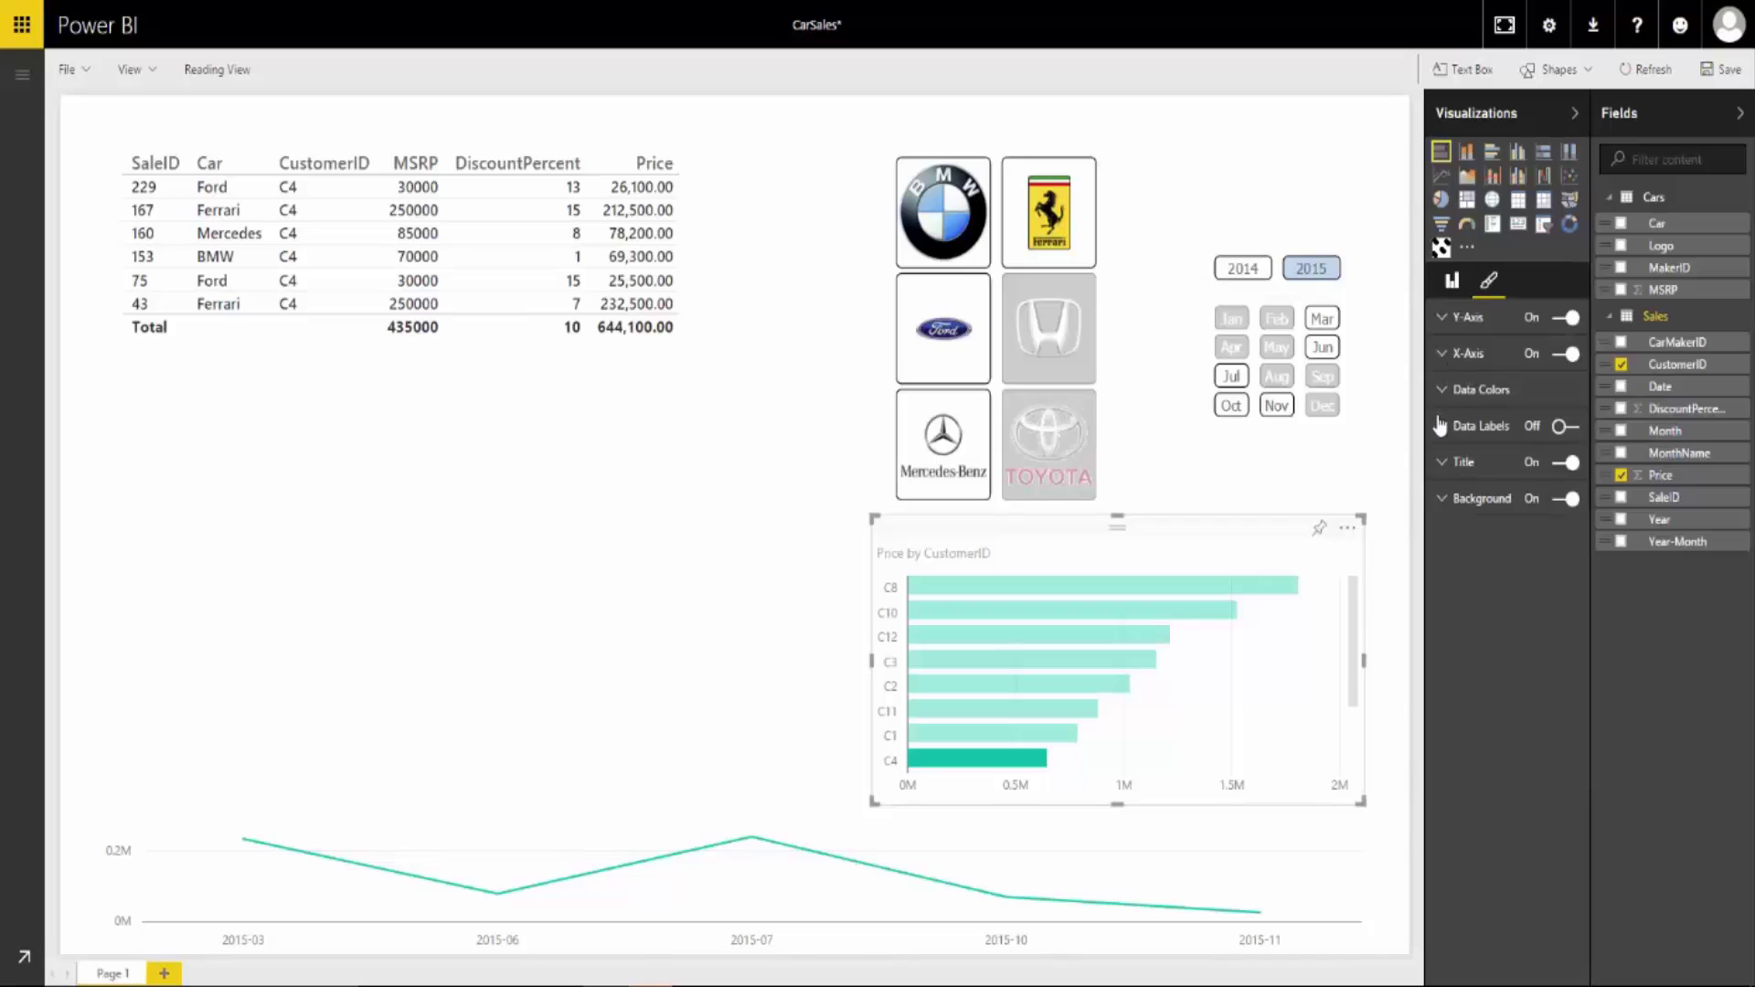
click(1130, 265)
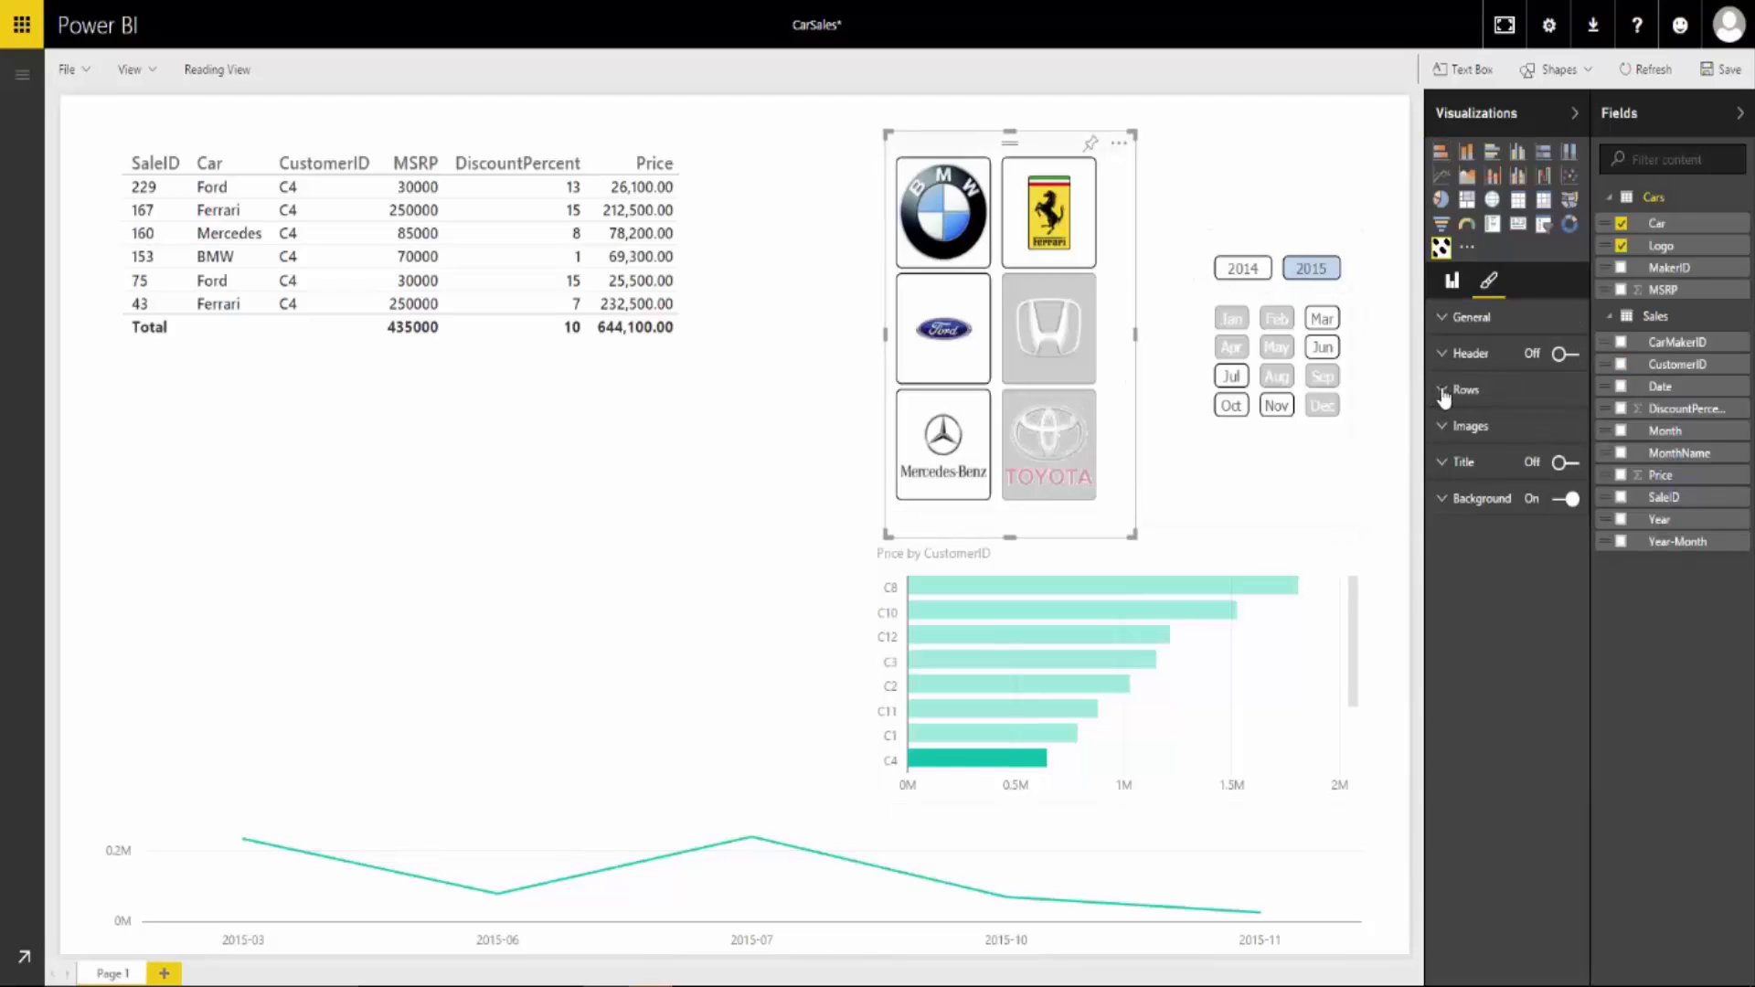
click(1442, 317)
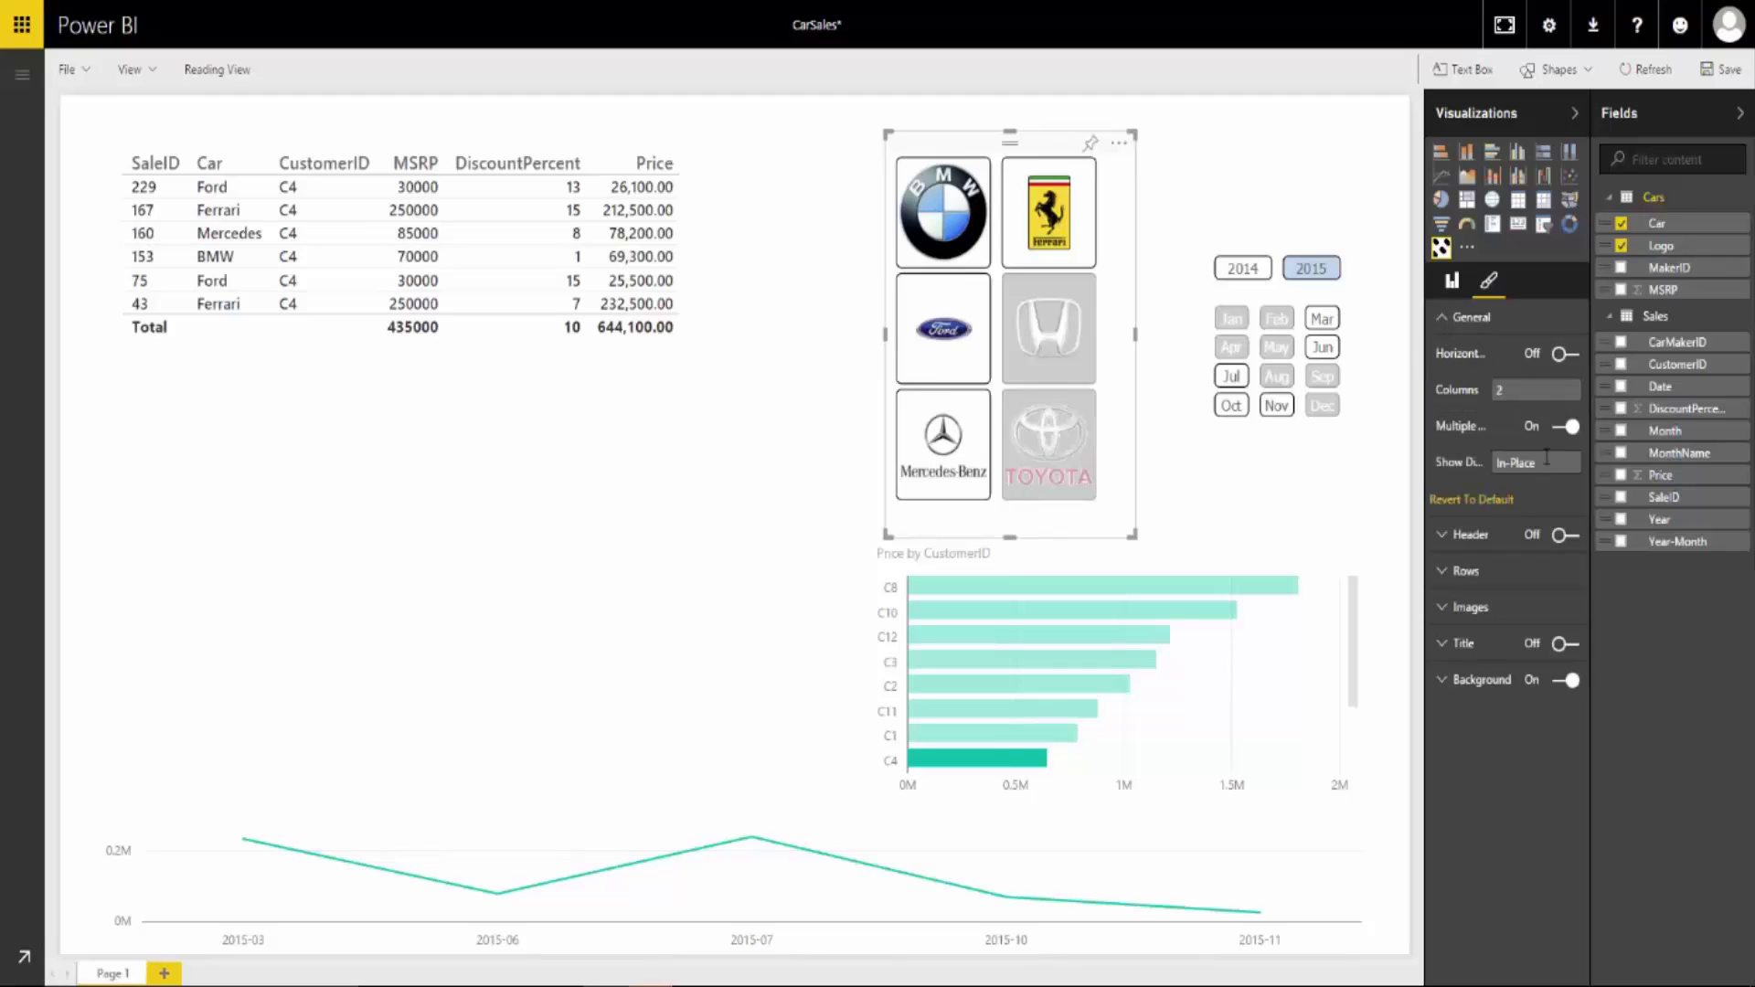
click(1559, 462)
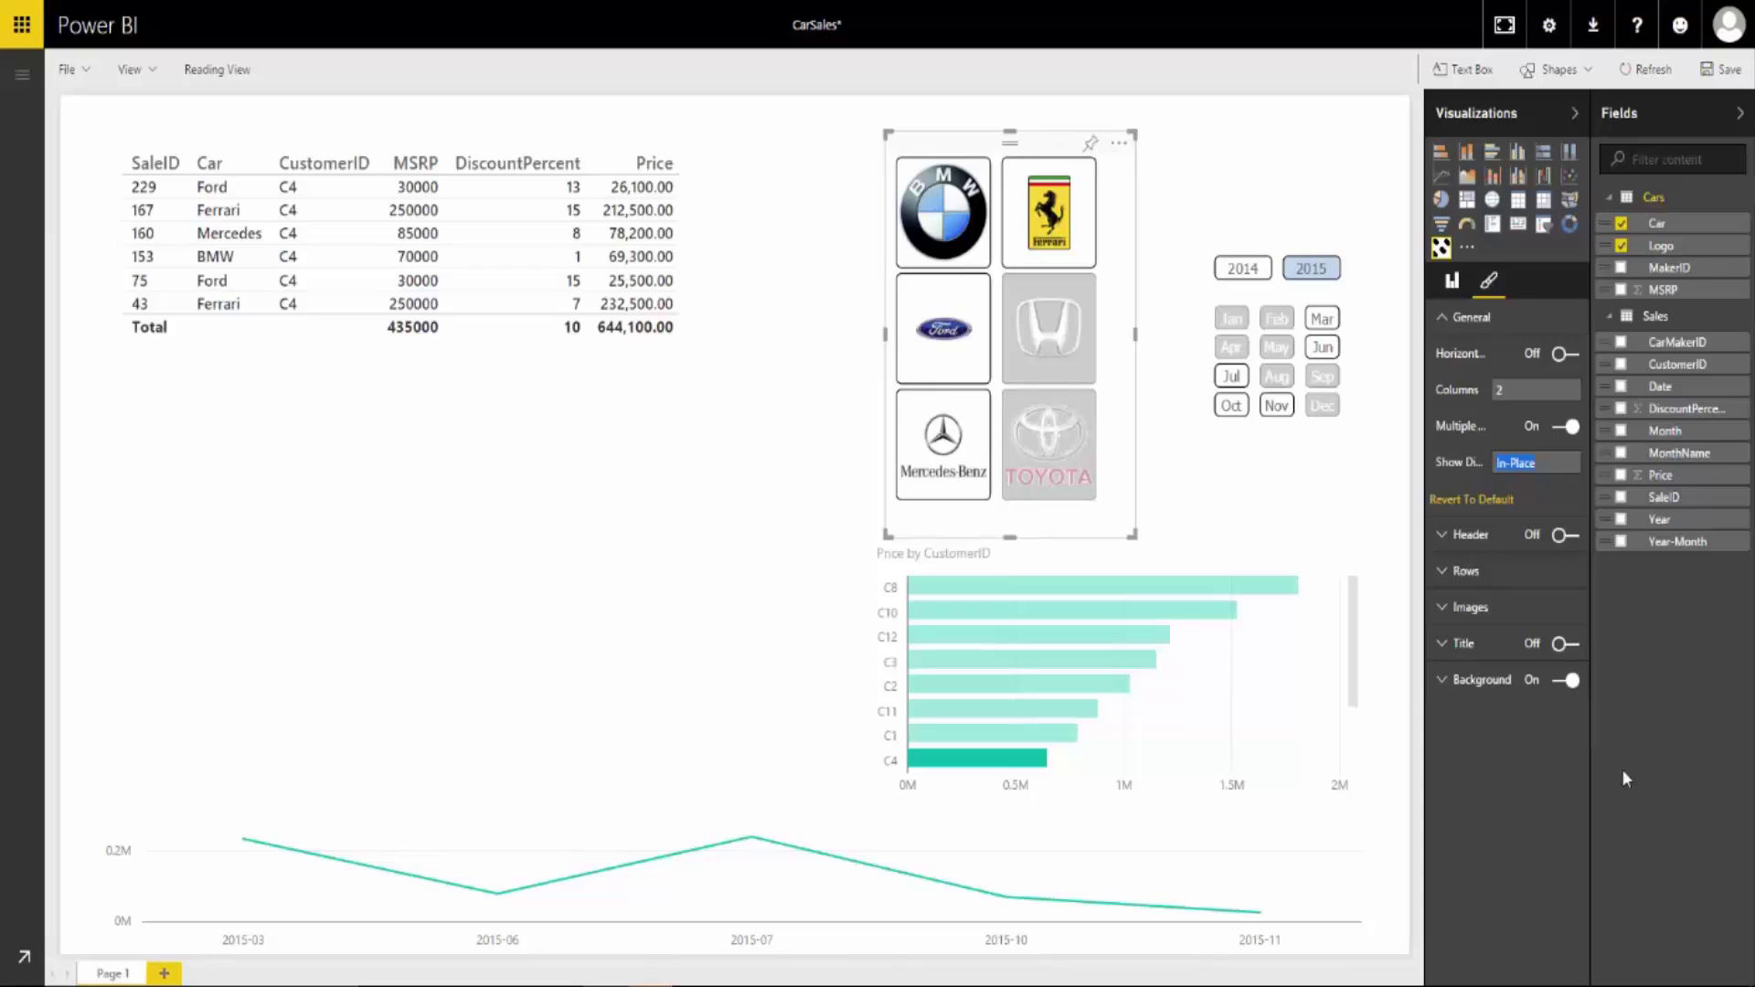
text(Bottom)
key(Return)
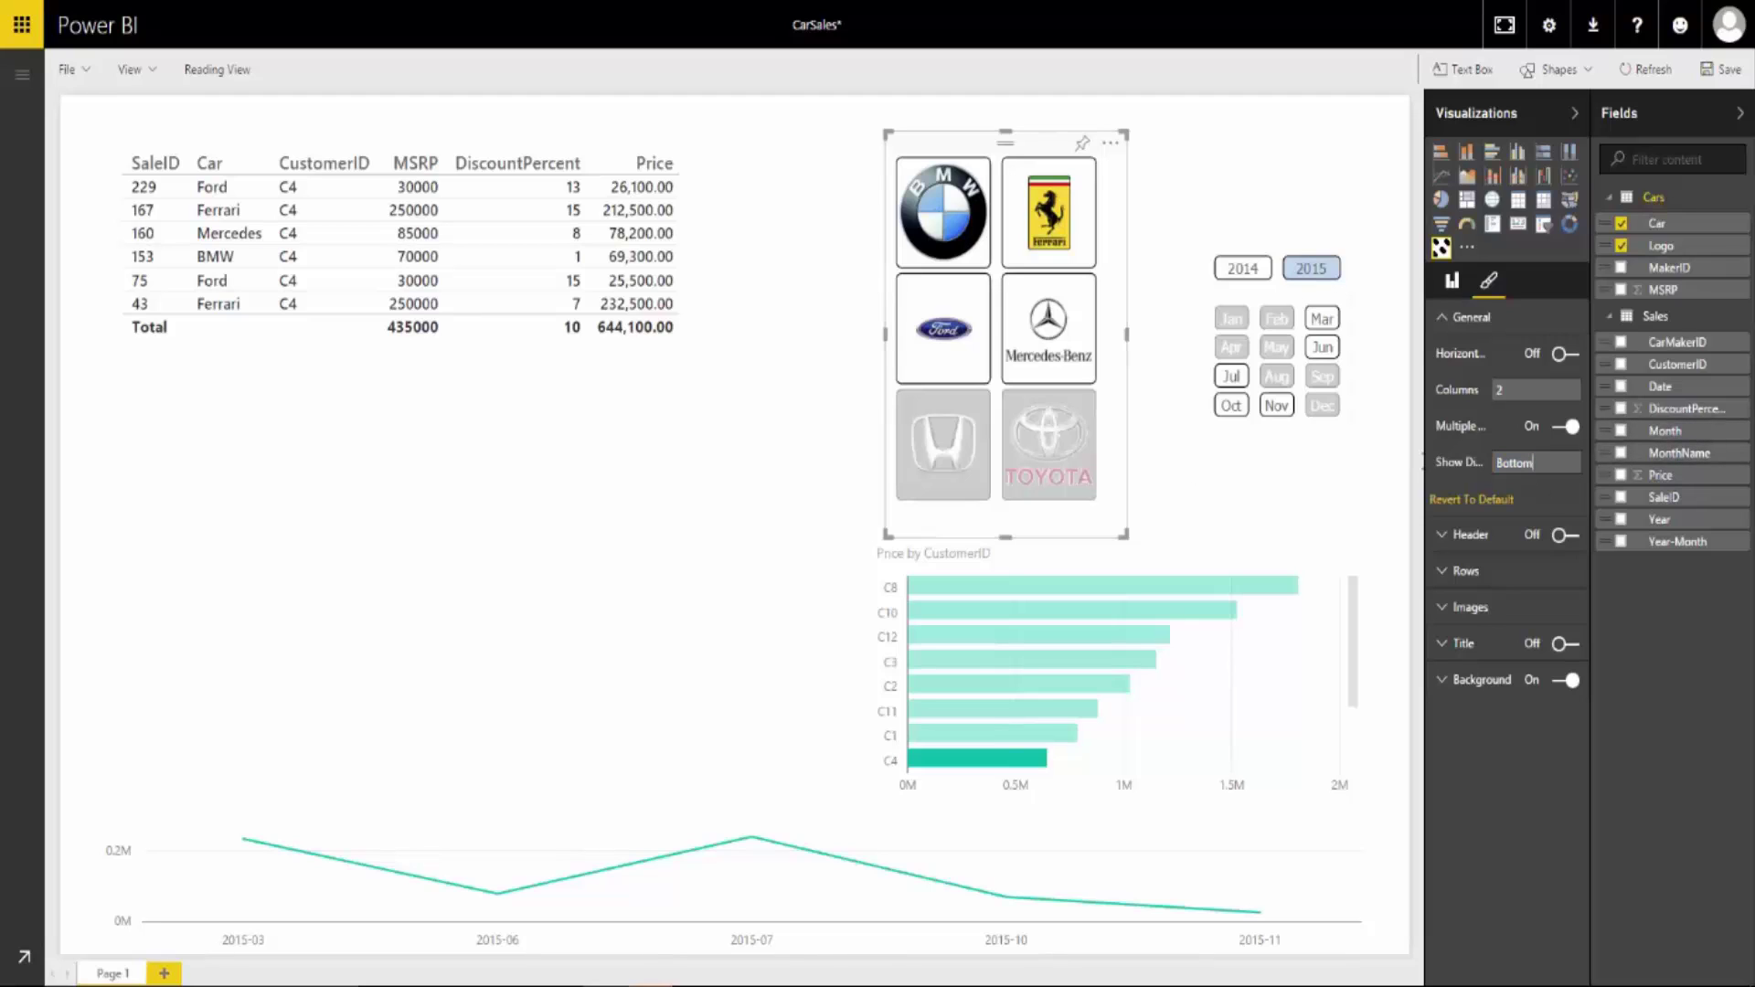
Step: Try the Hide option for the Car slicer's disabled items and return the setting to In-place
double_click(1561, 463)
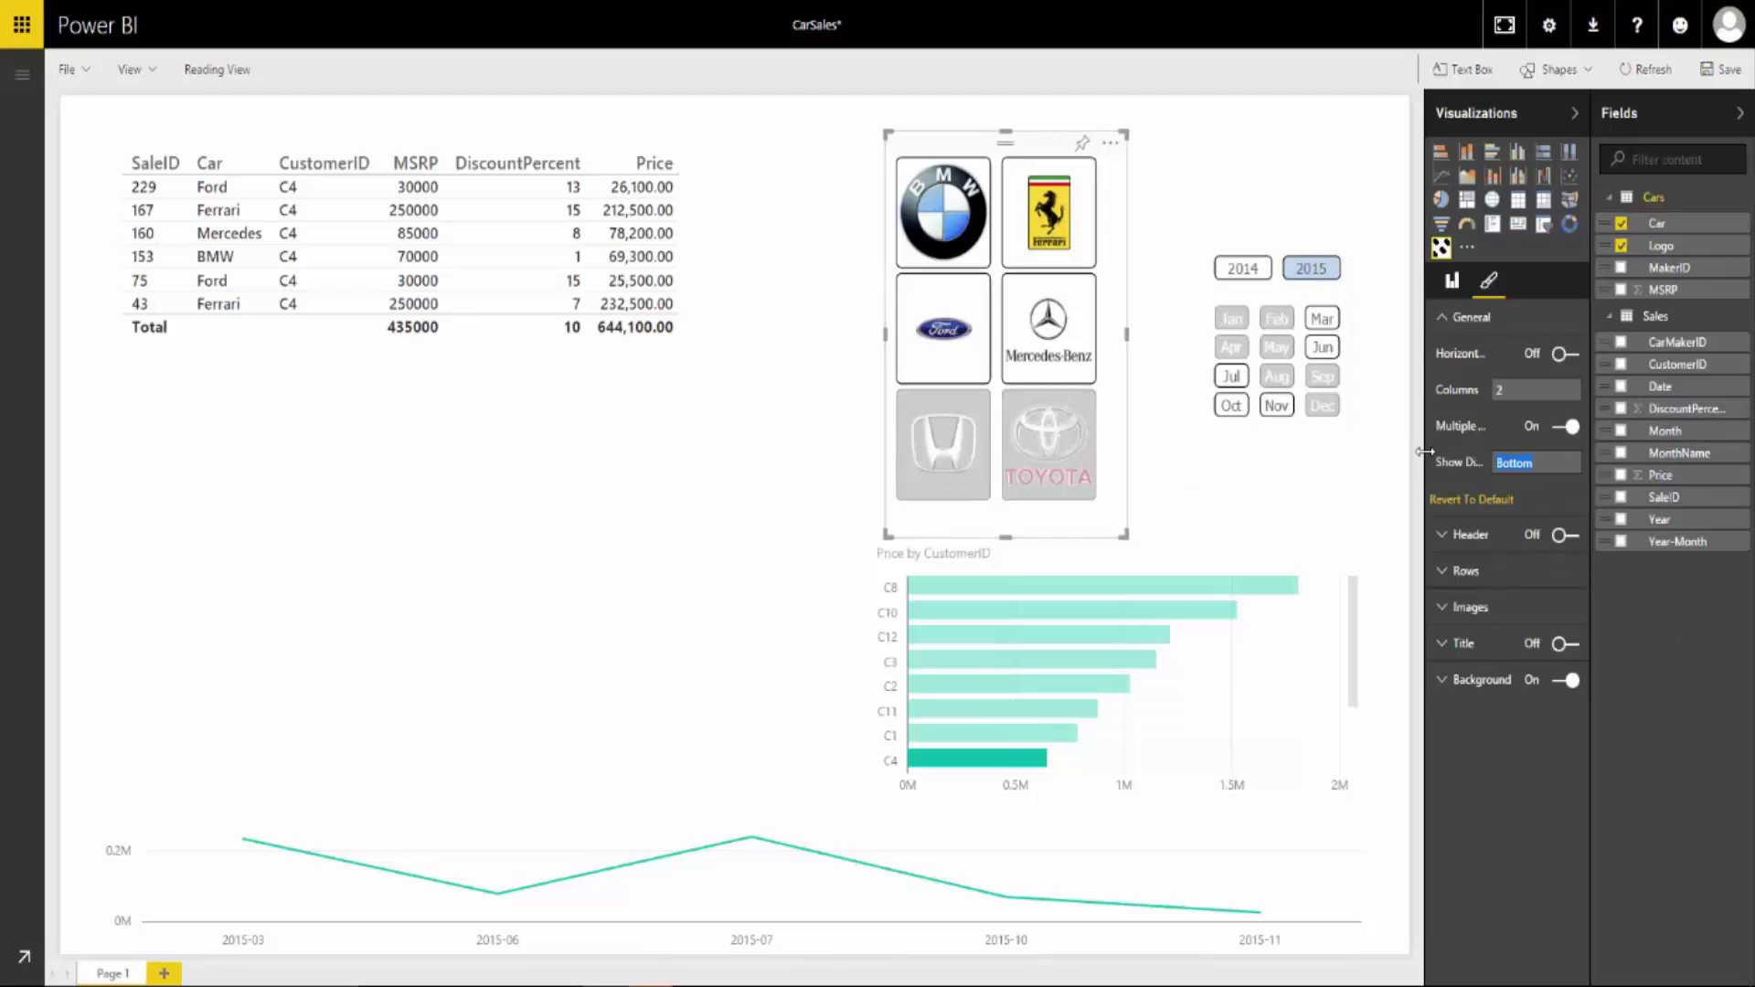
text(Hide)
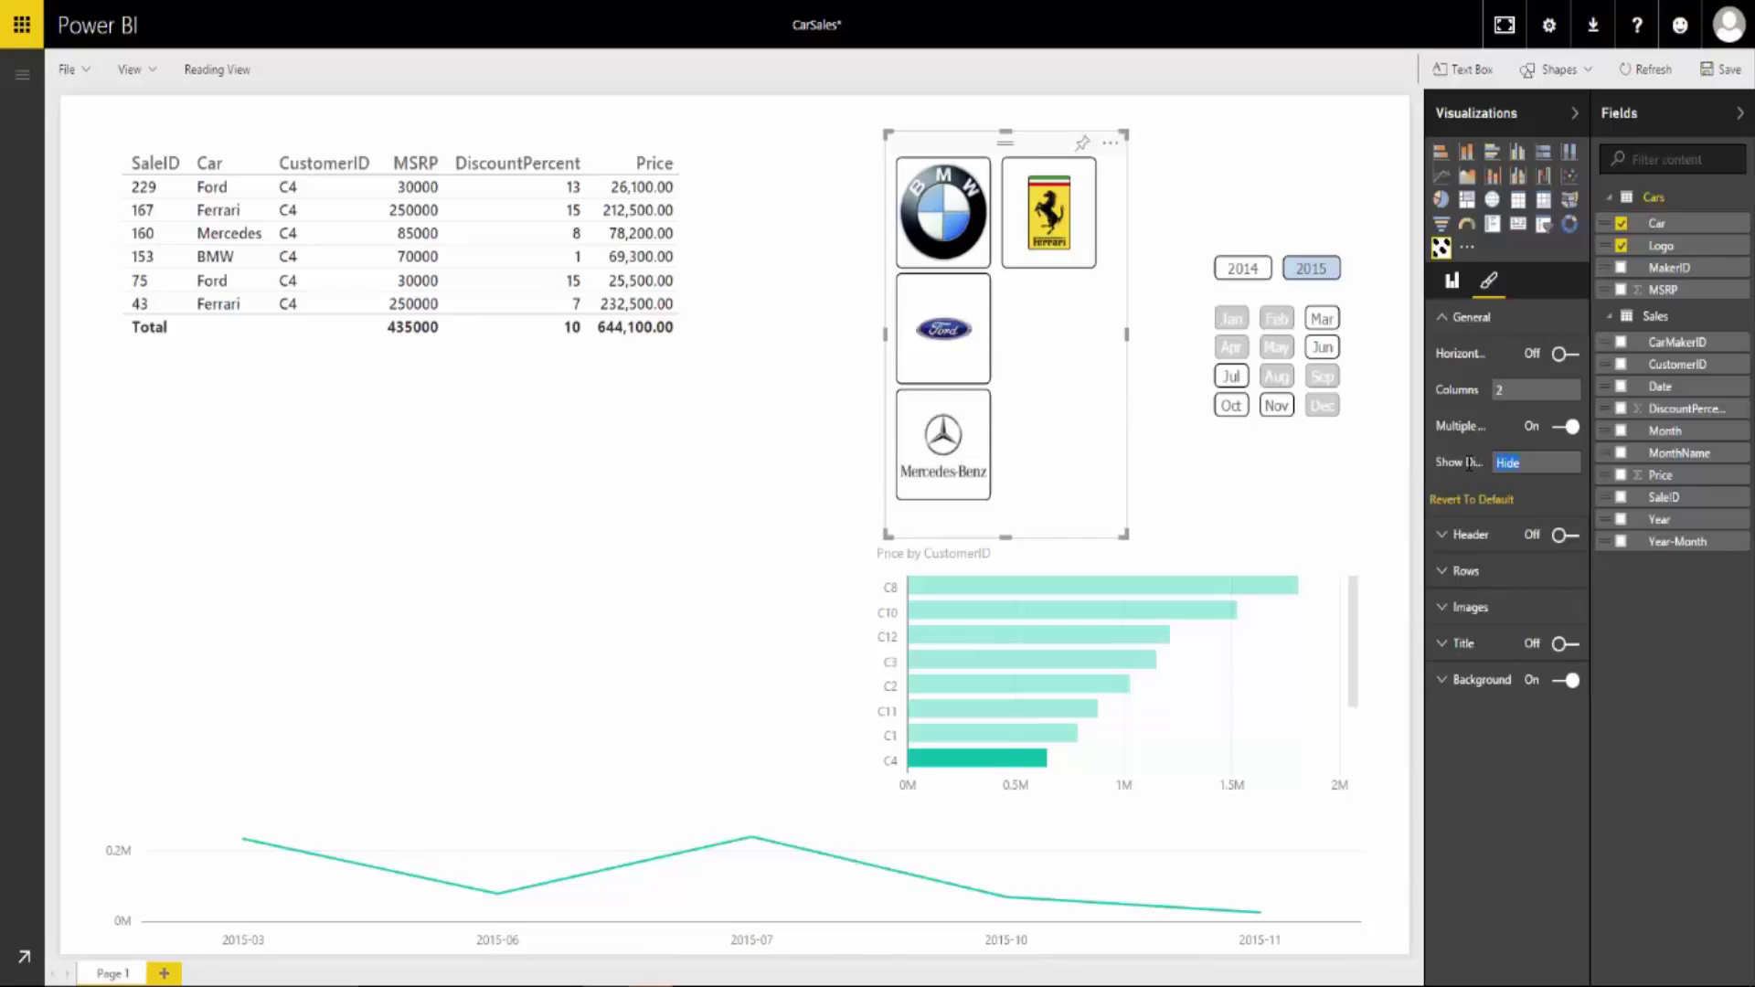
text(In-pl)
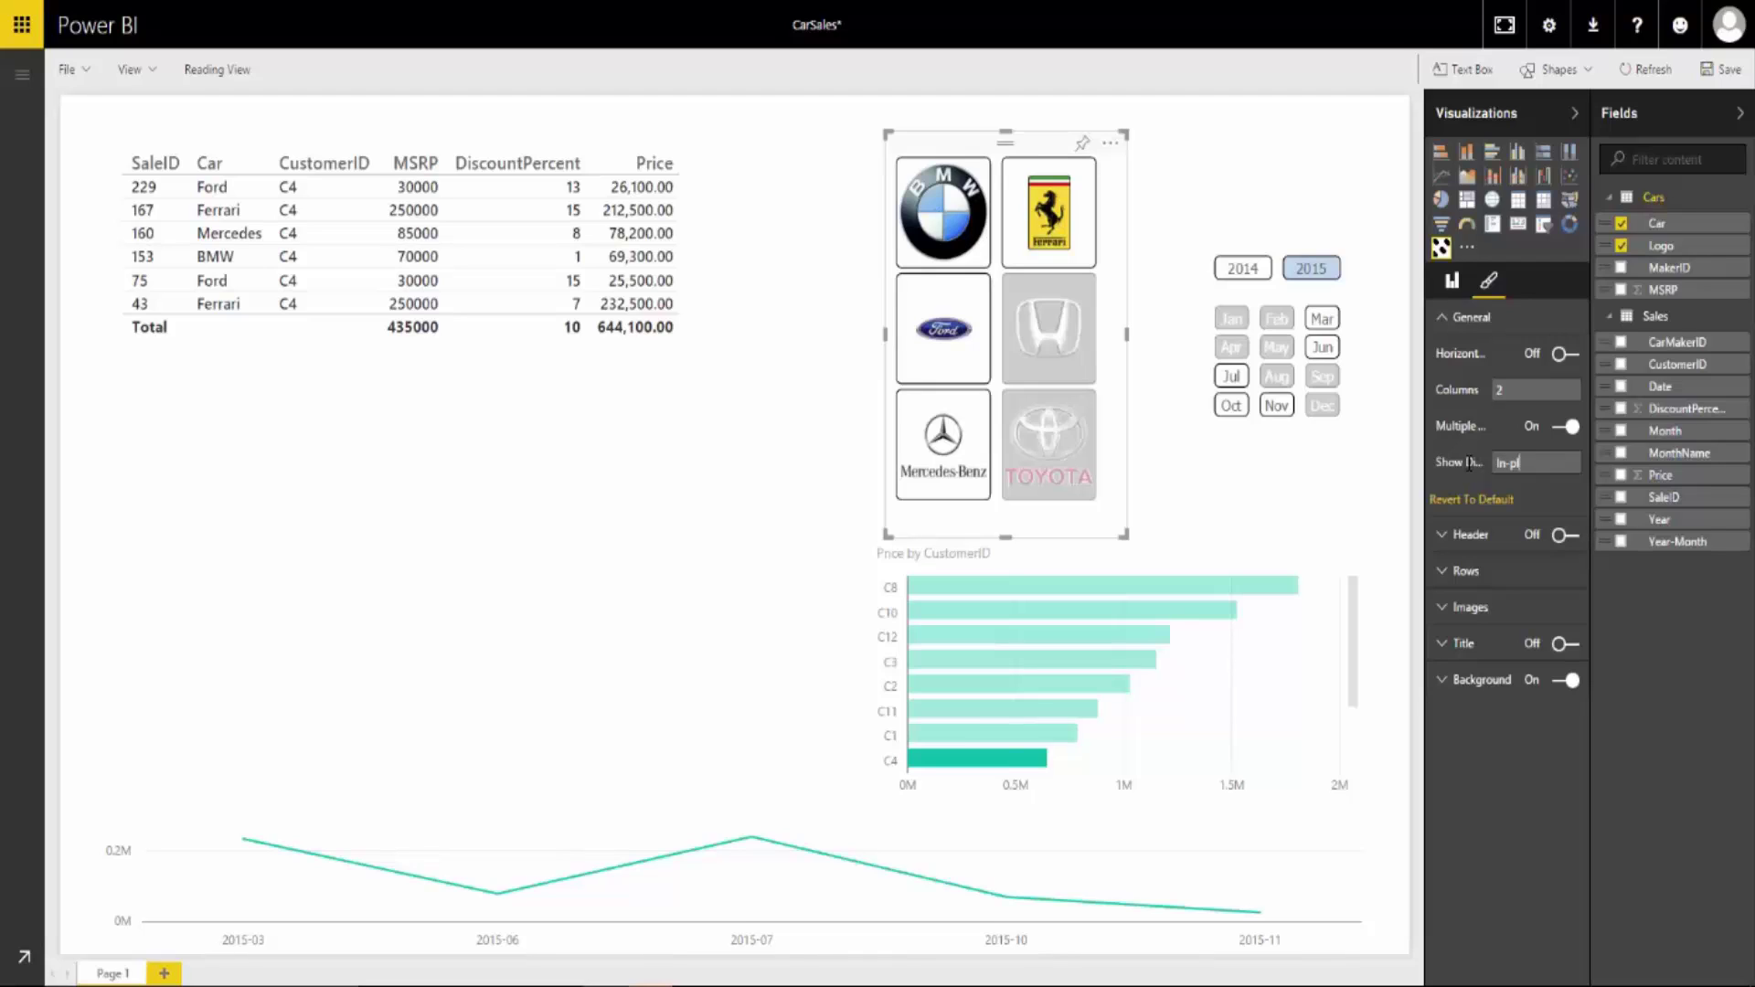
text(ace)
Step: Set the selected color of the Year slicer's buttons to a light teal theme color
click(1275, 435)
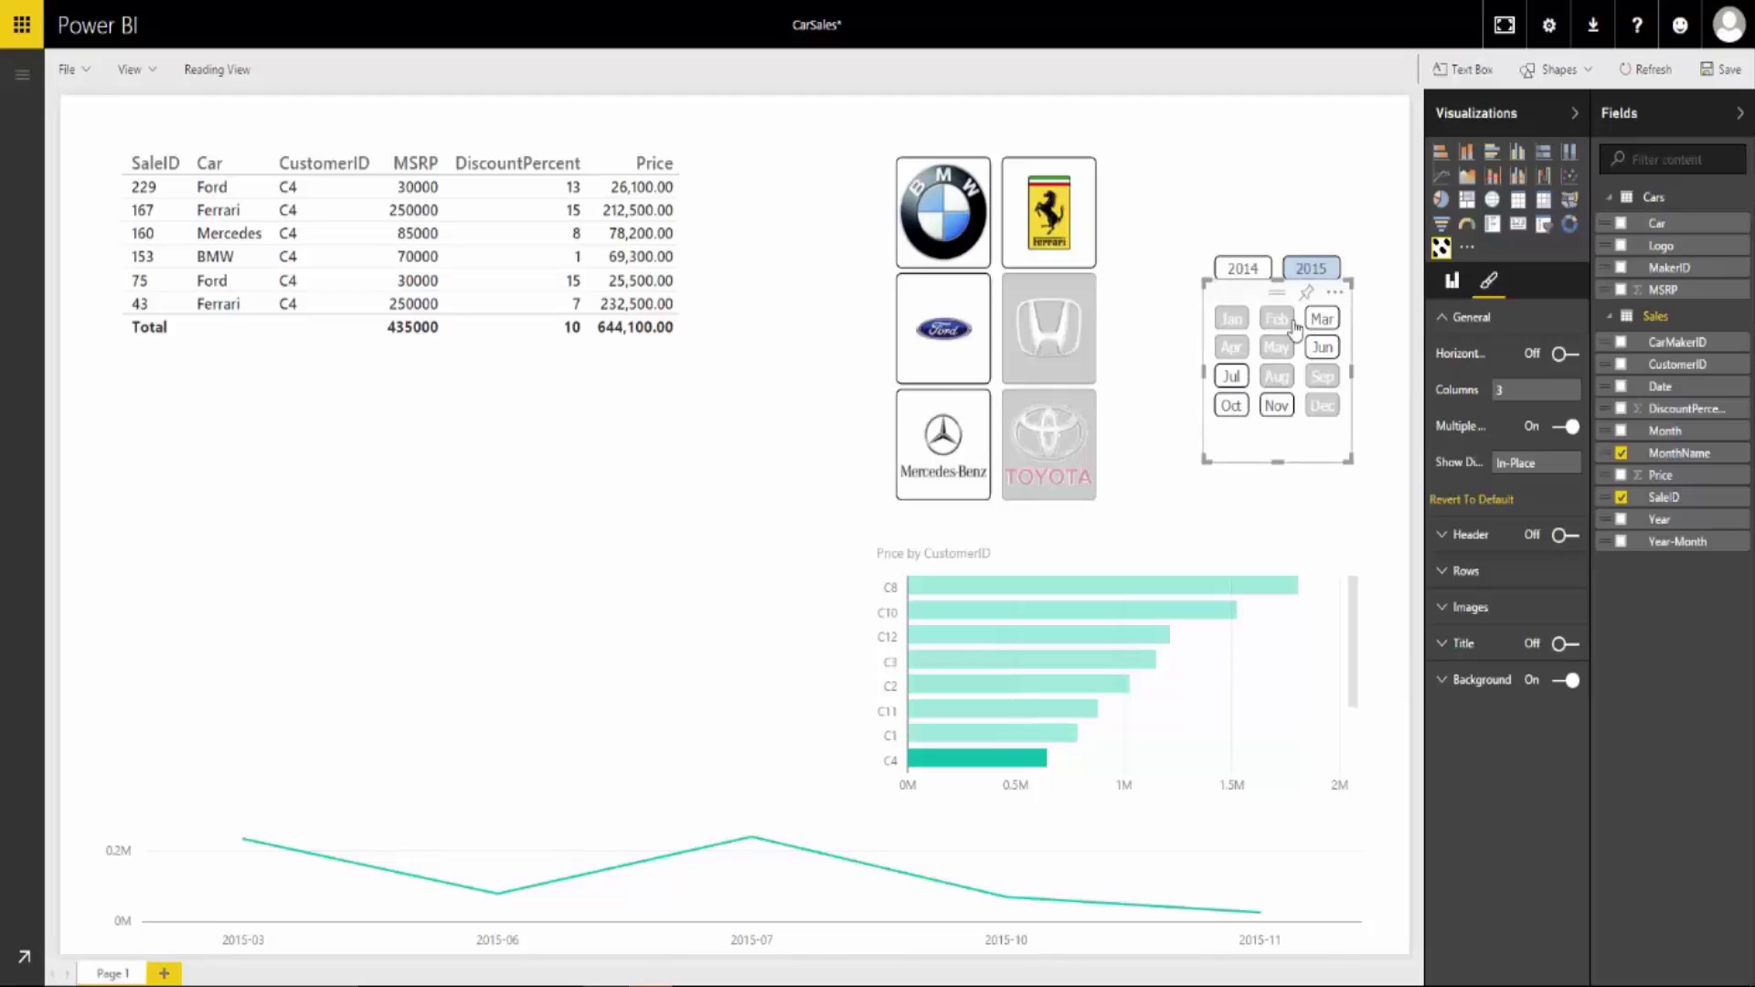
click(1240, 254)
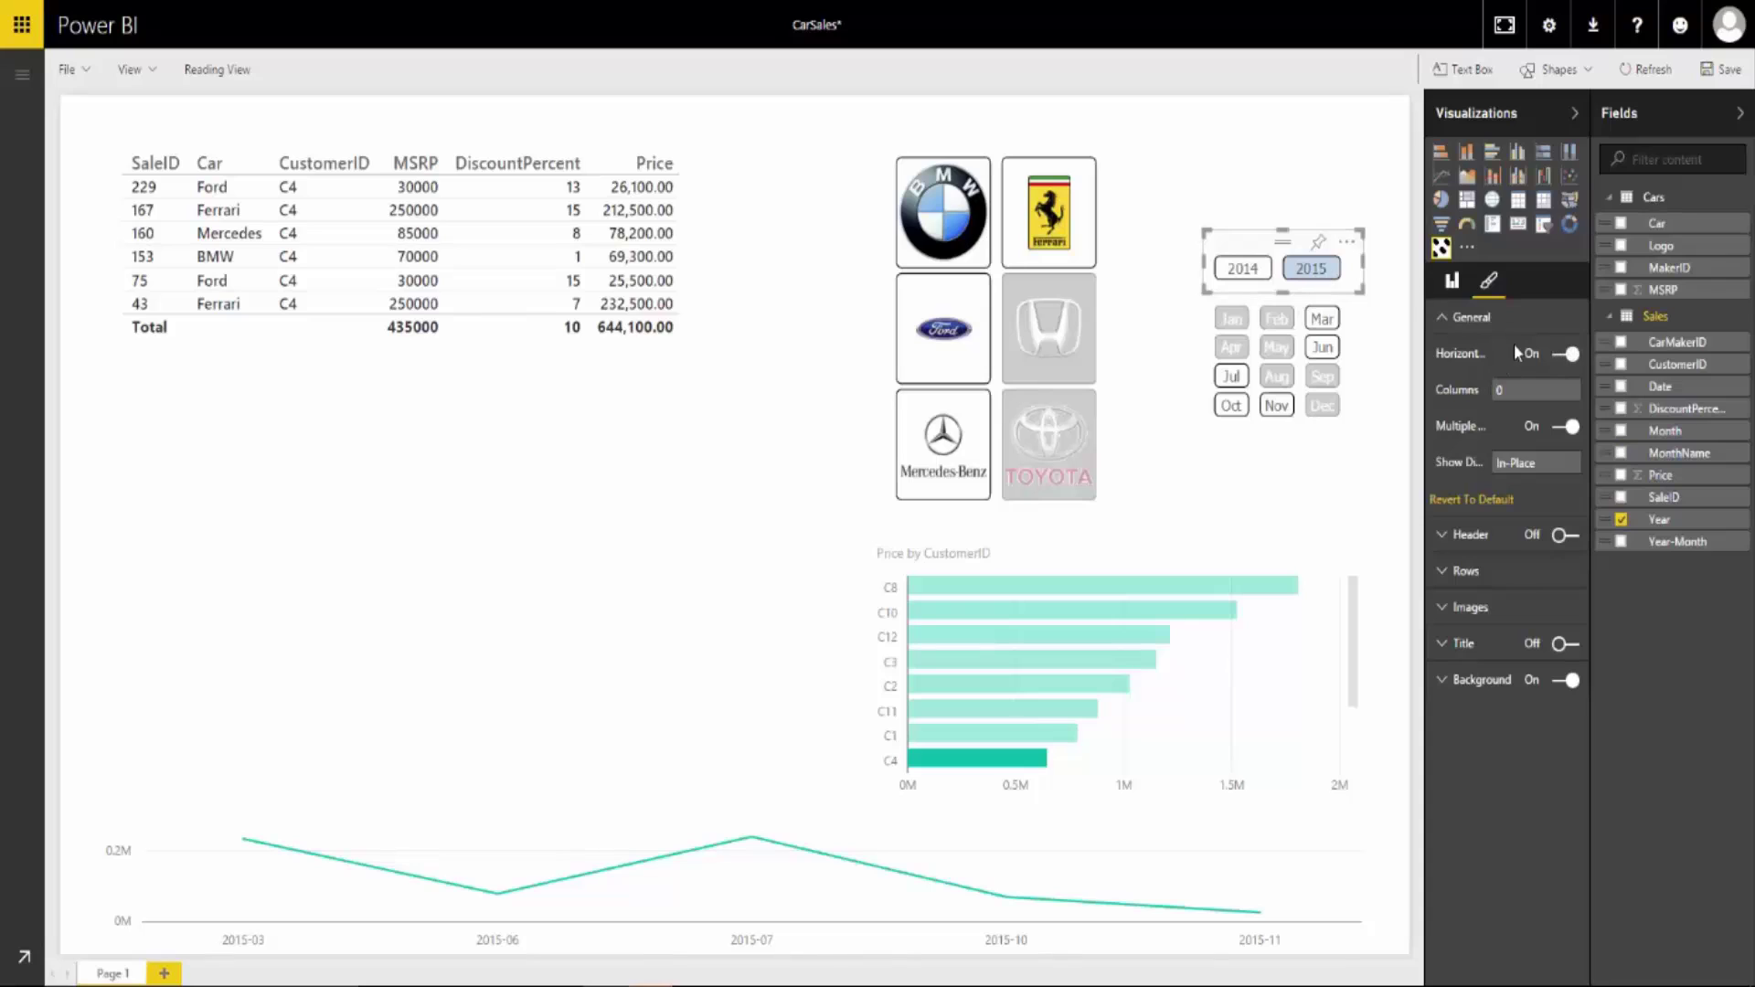
click(1447, 572)
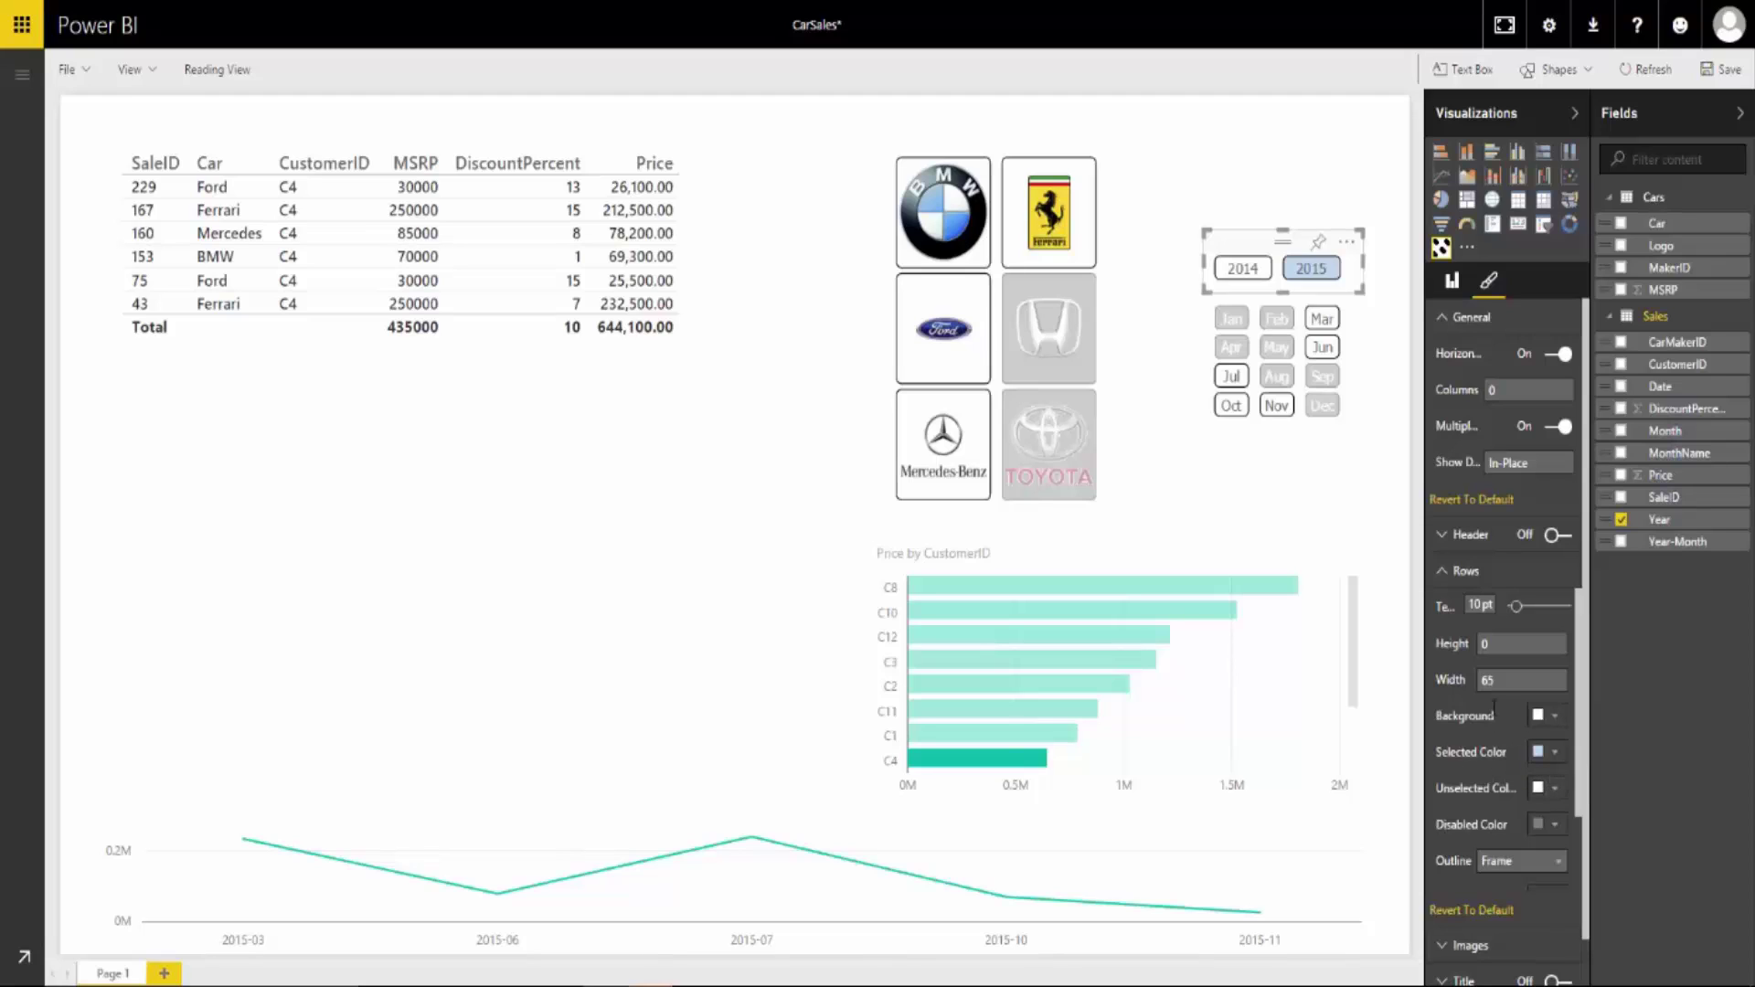
click(1555, 752)
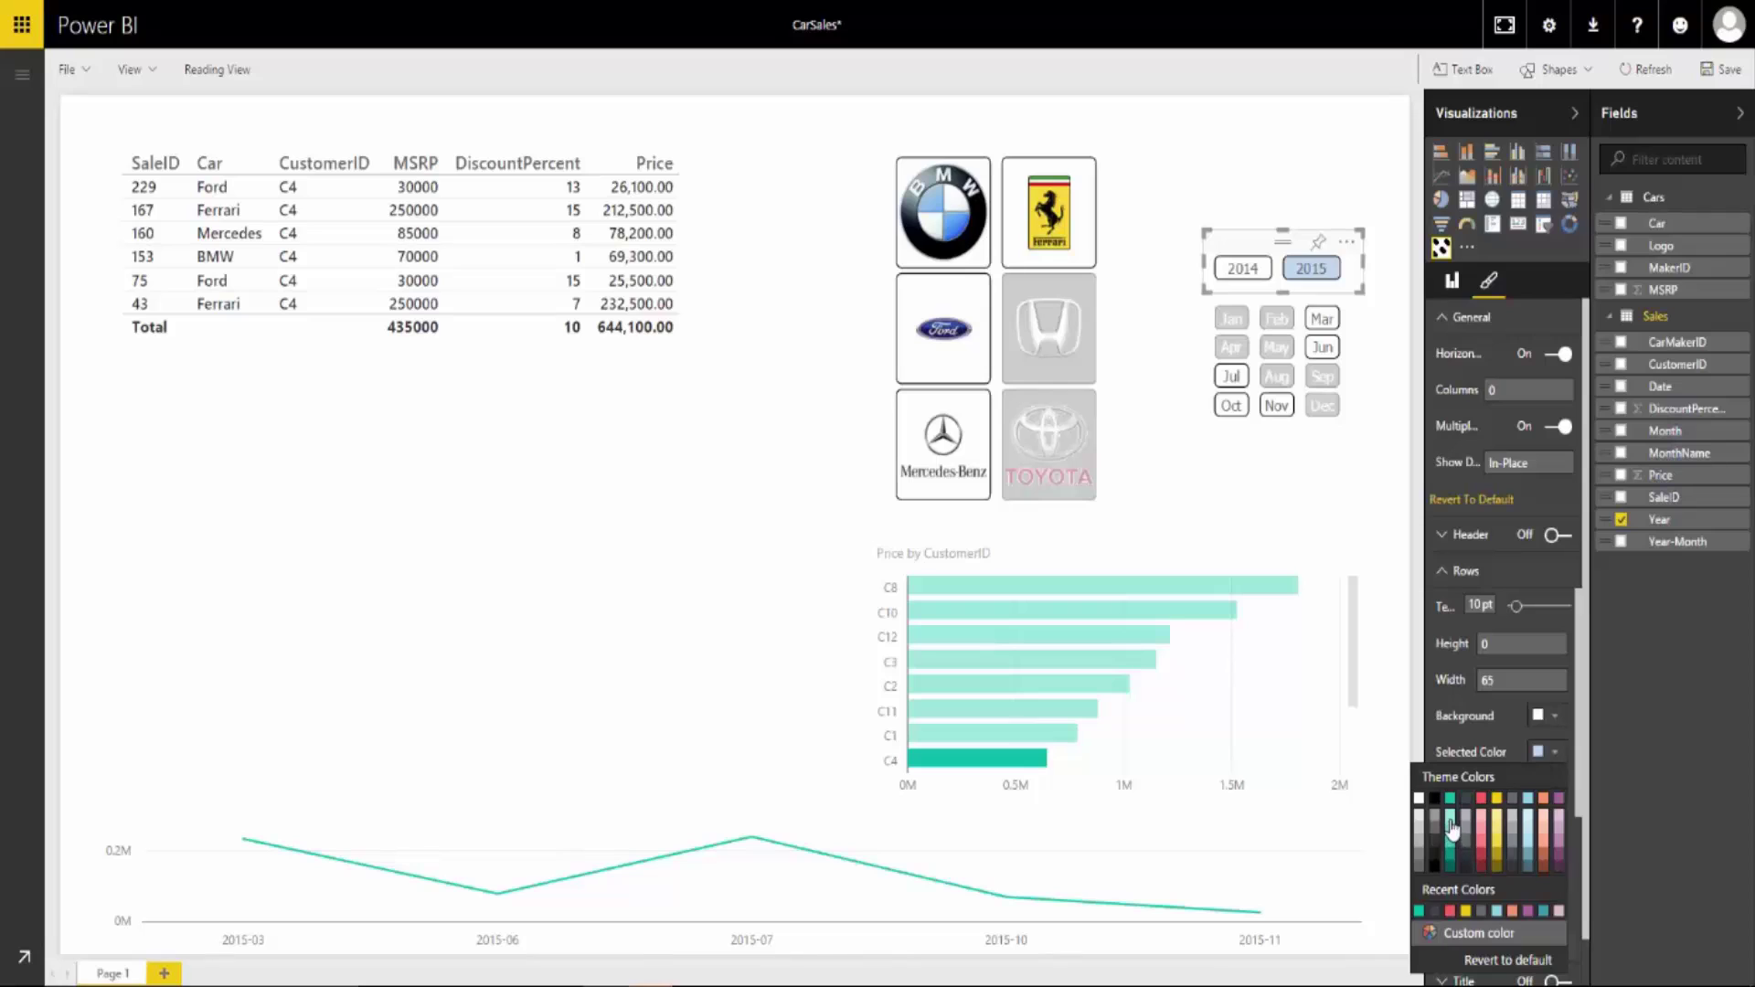
click(1452, 827)
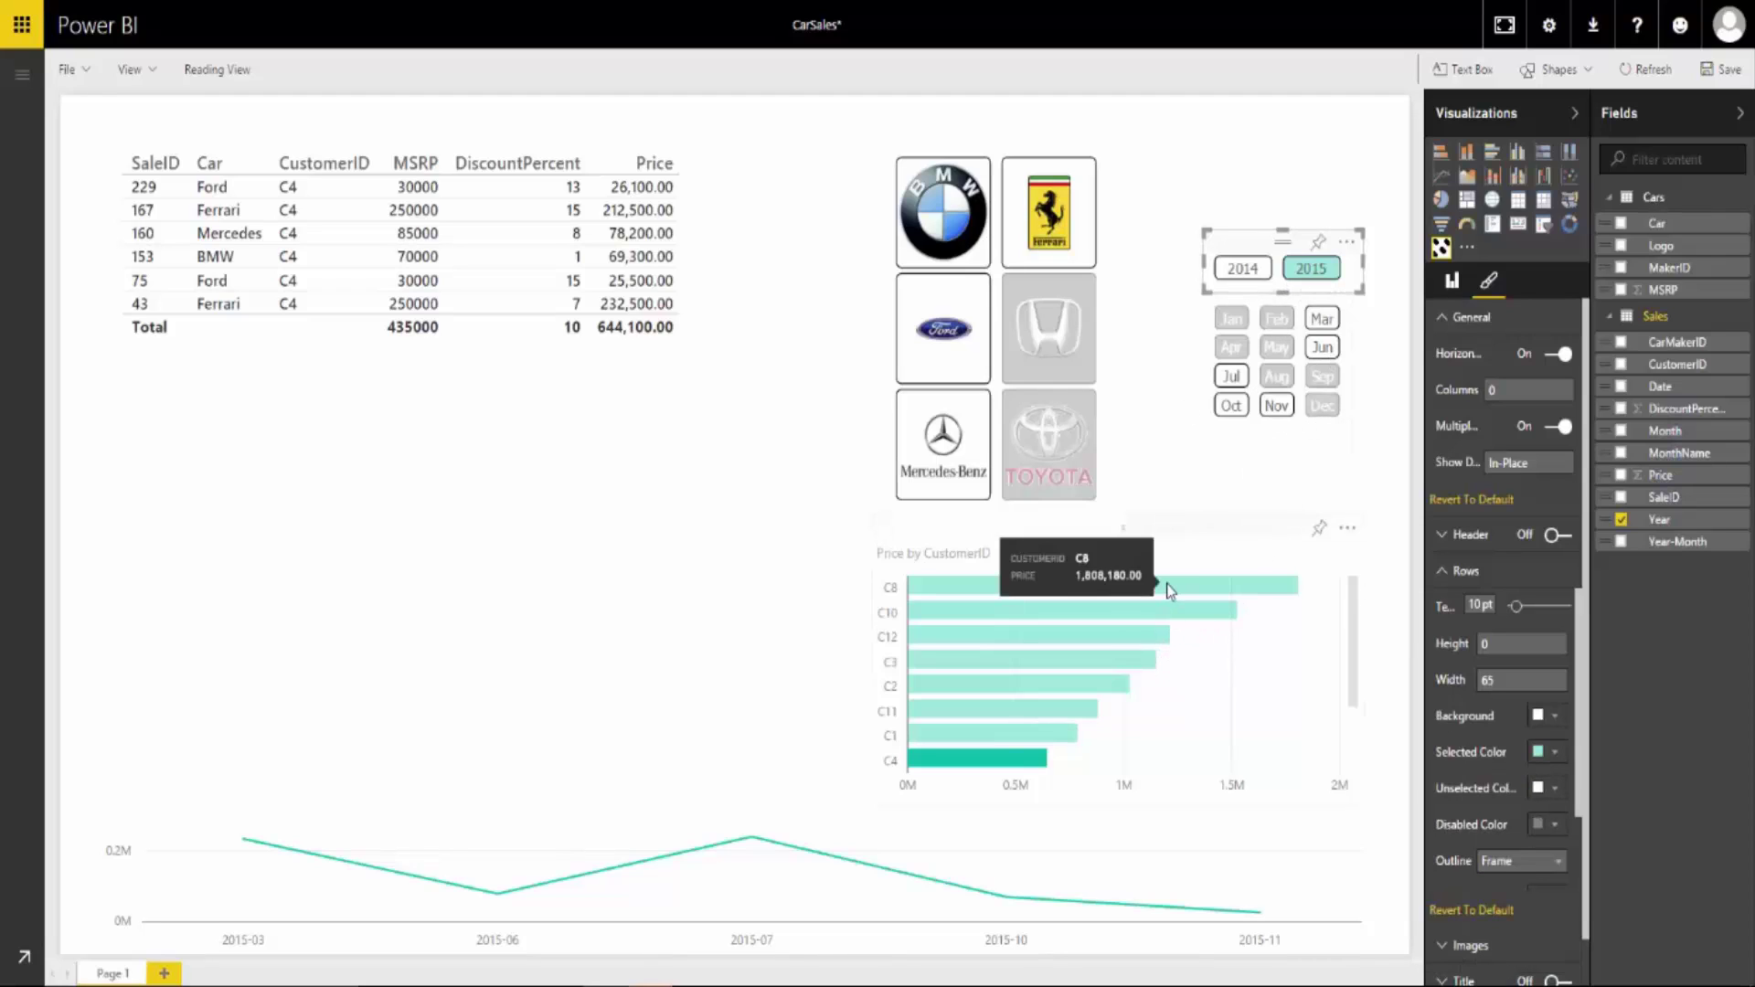
Step: Remove the outline frame from the Car slicer's logo buttons
click(1107, 212)
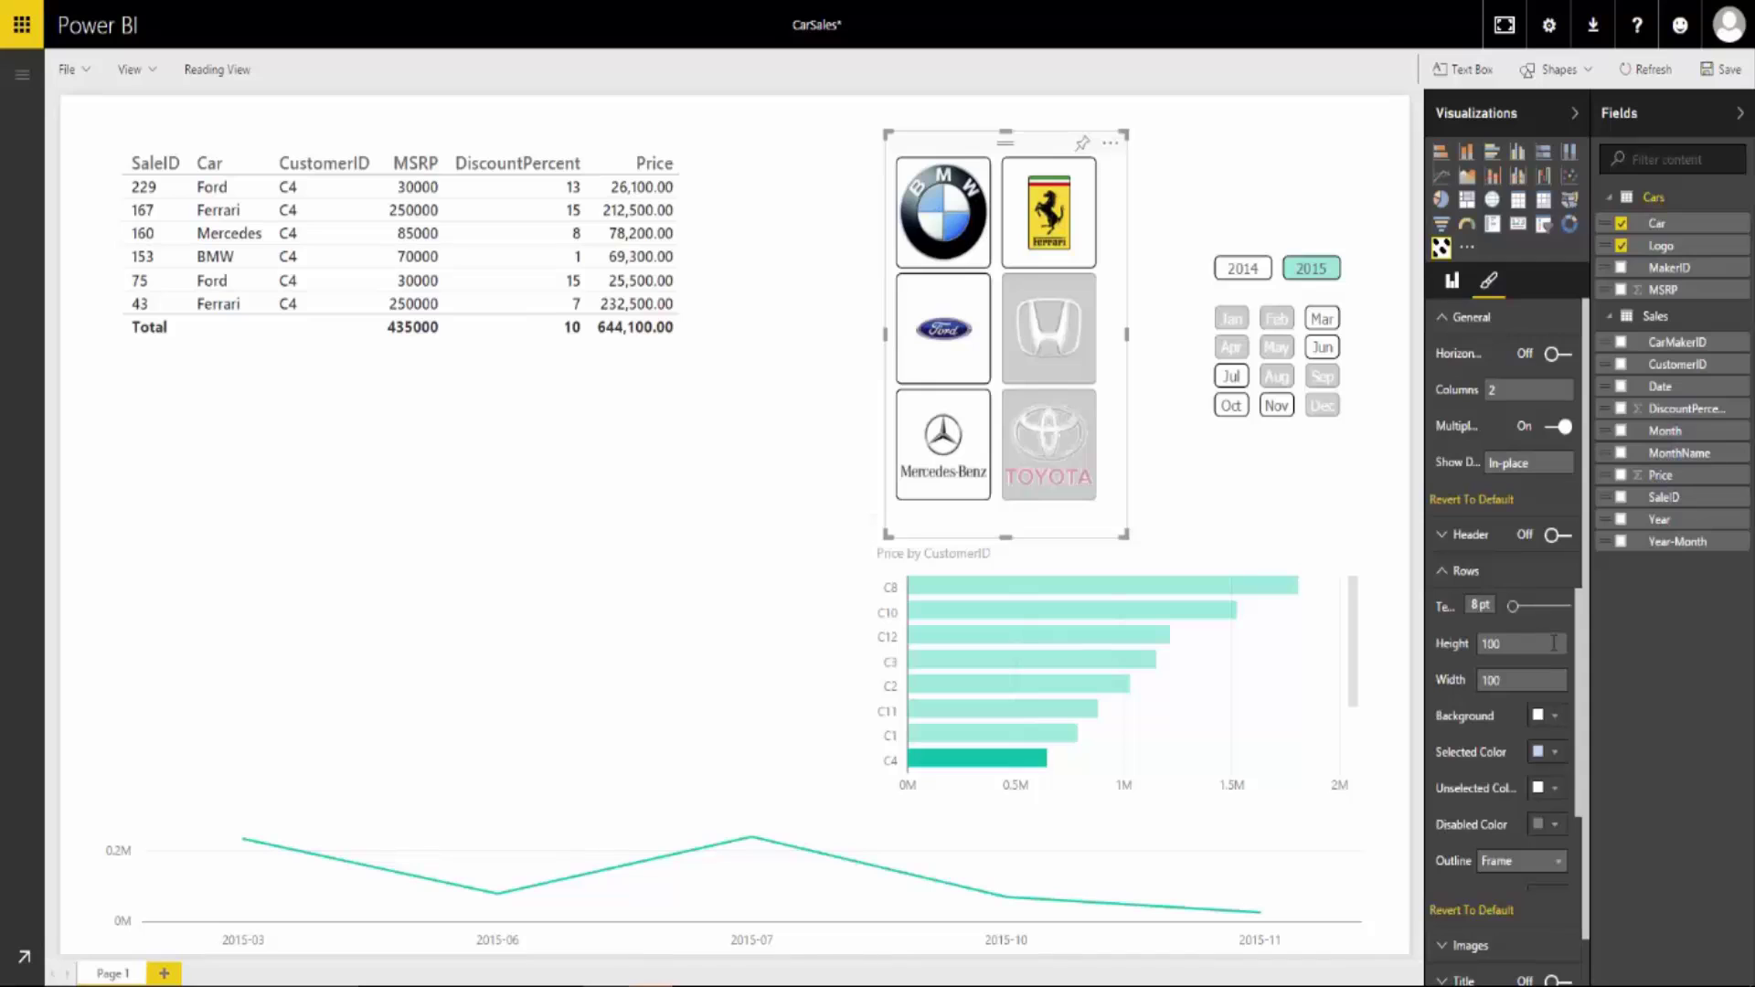
scroll(1582, 760, down, 1)
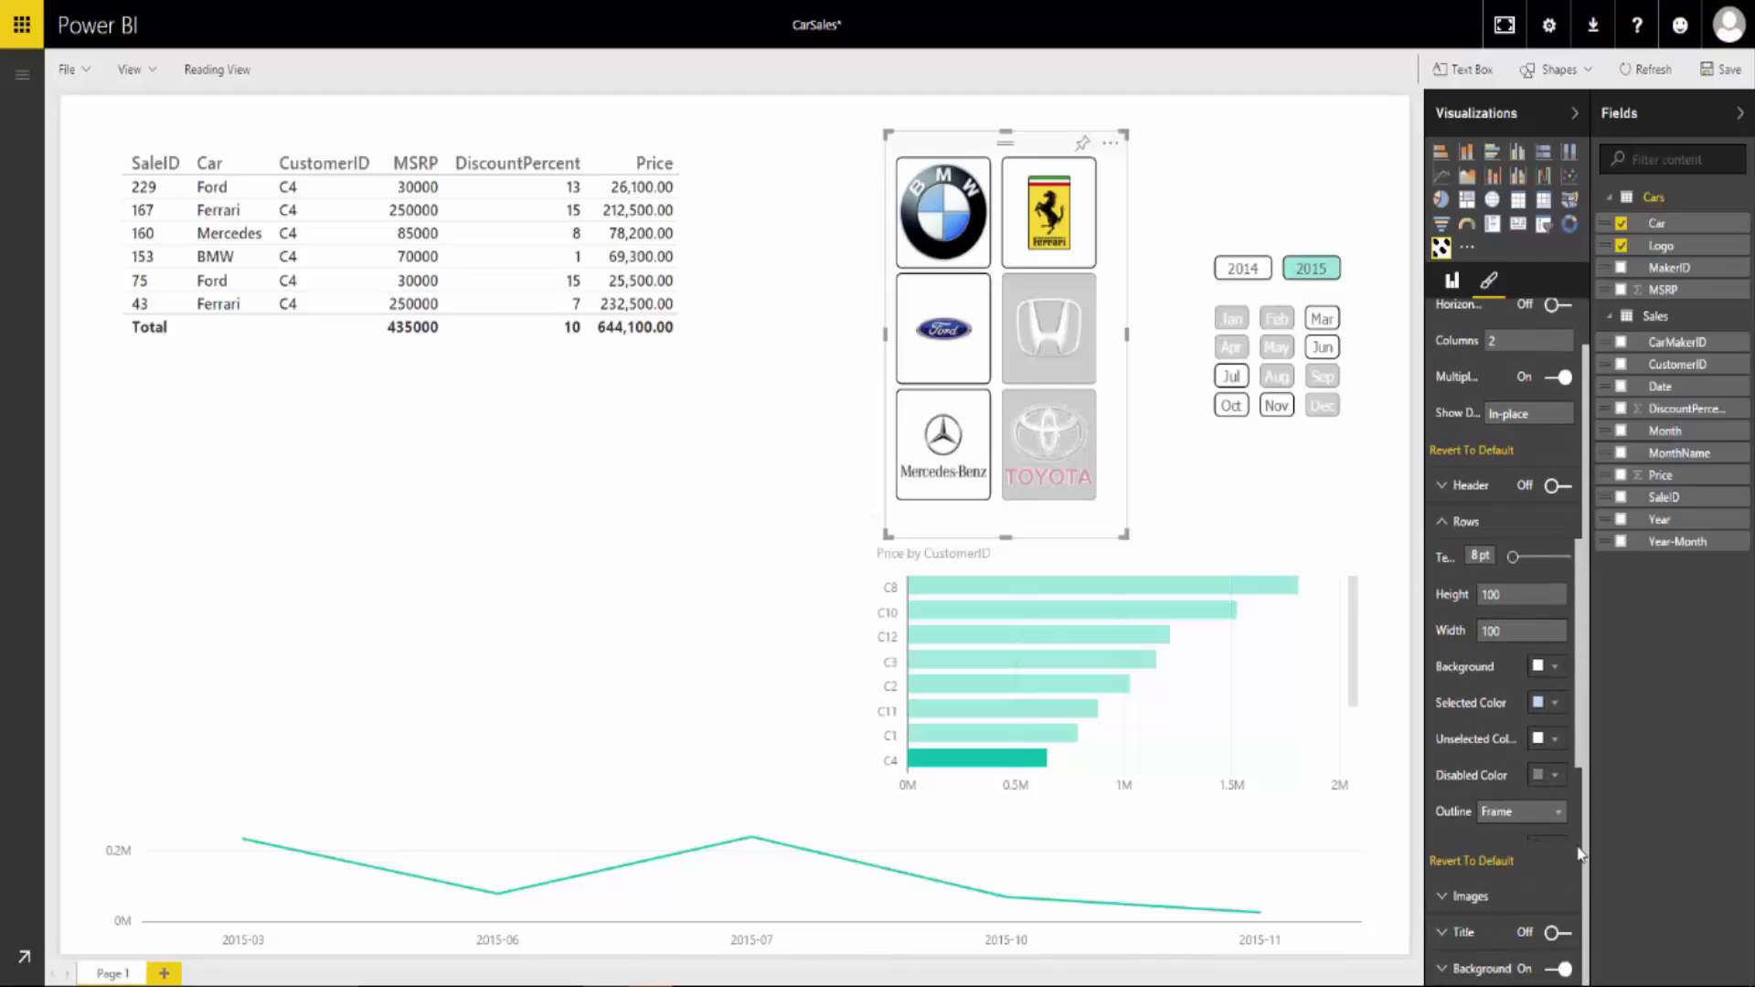
scroll(1582, 773, down, 2)
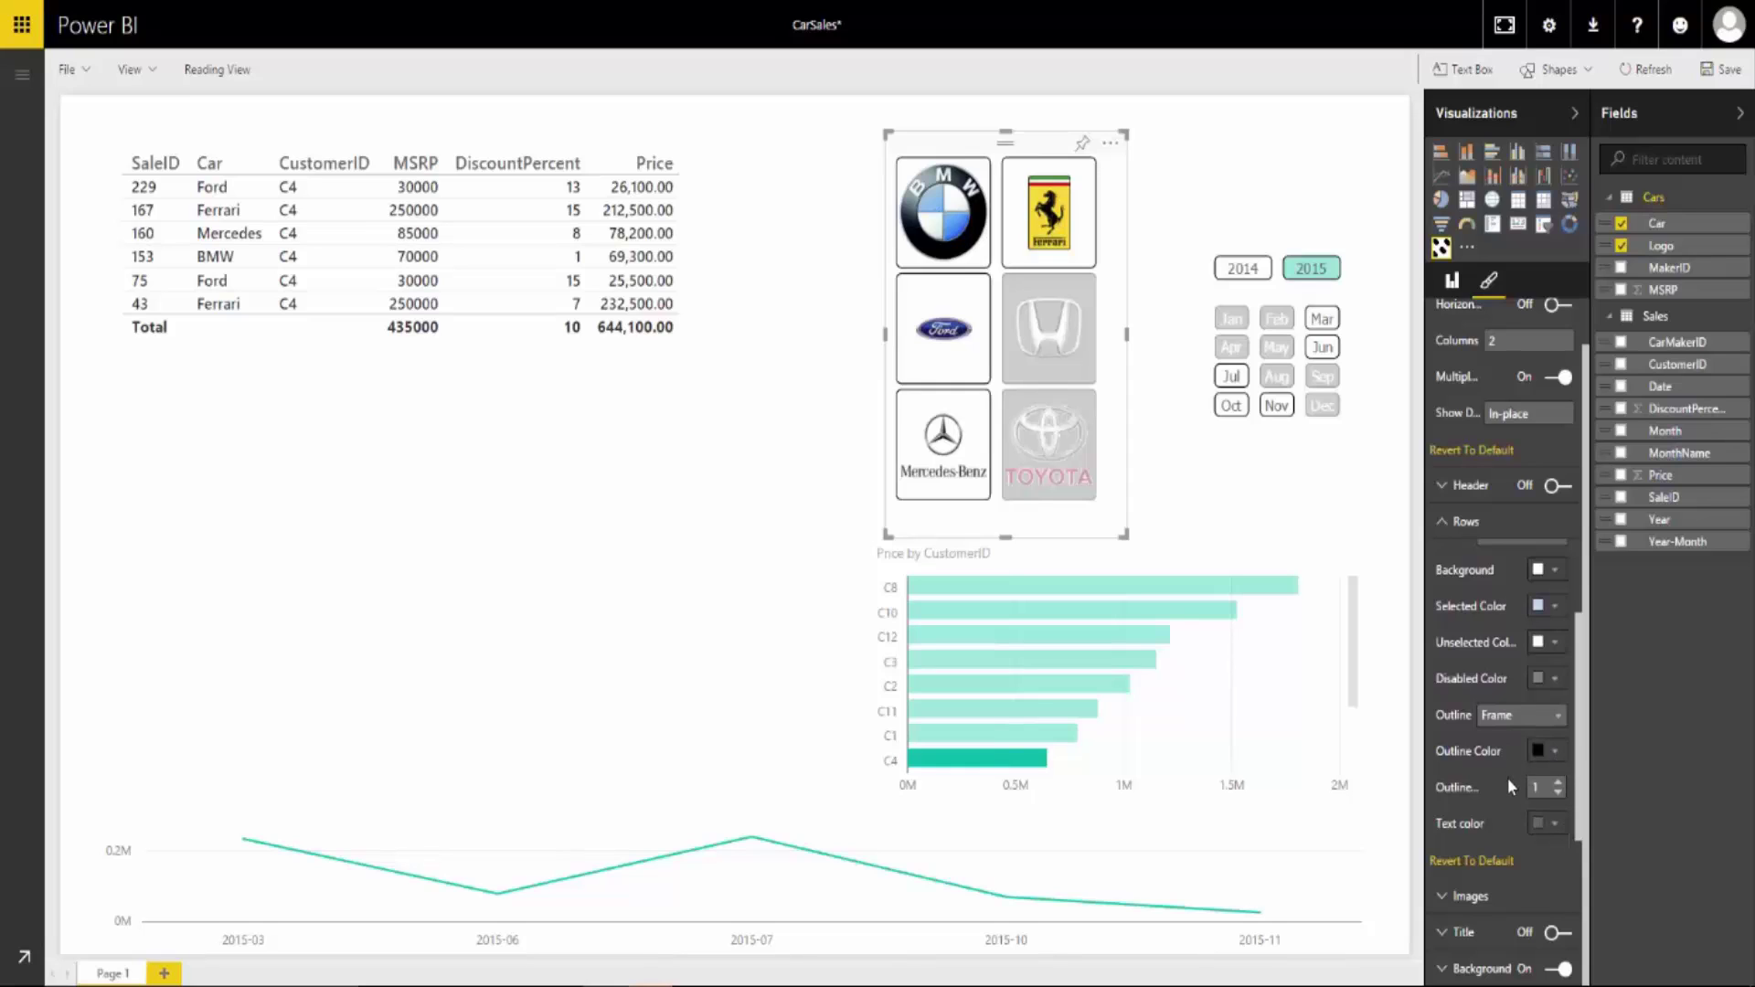
click(1557, 715)
click(1493, 586)
click(1207, 508)
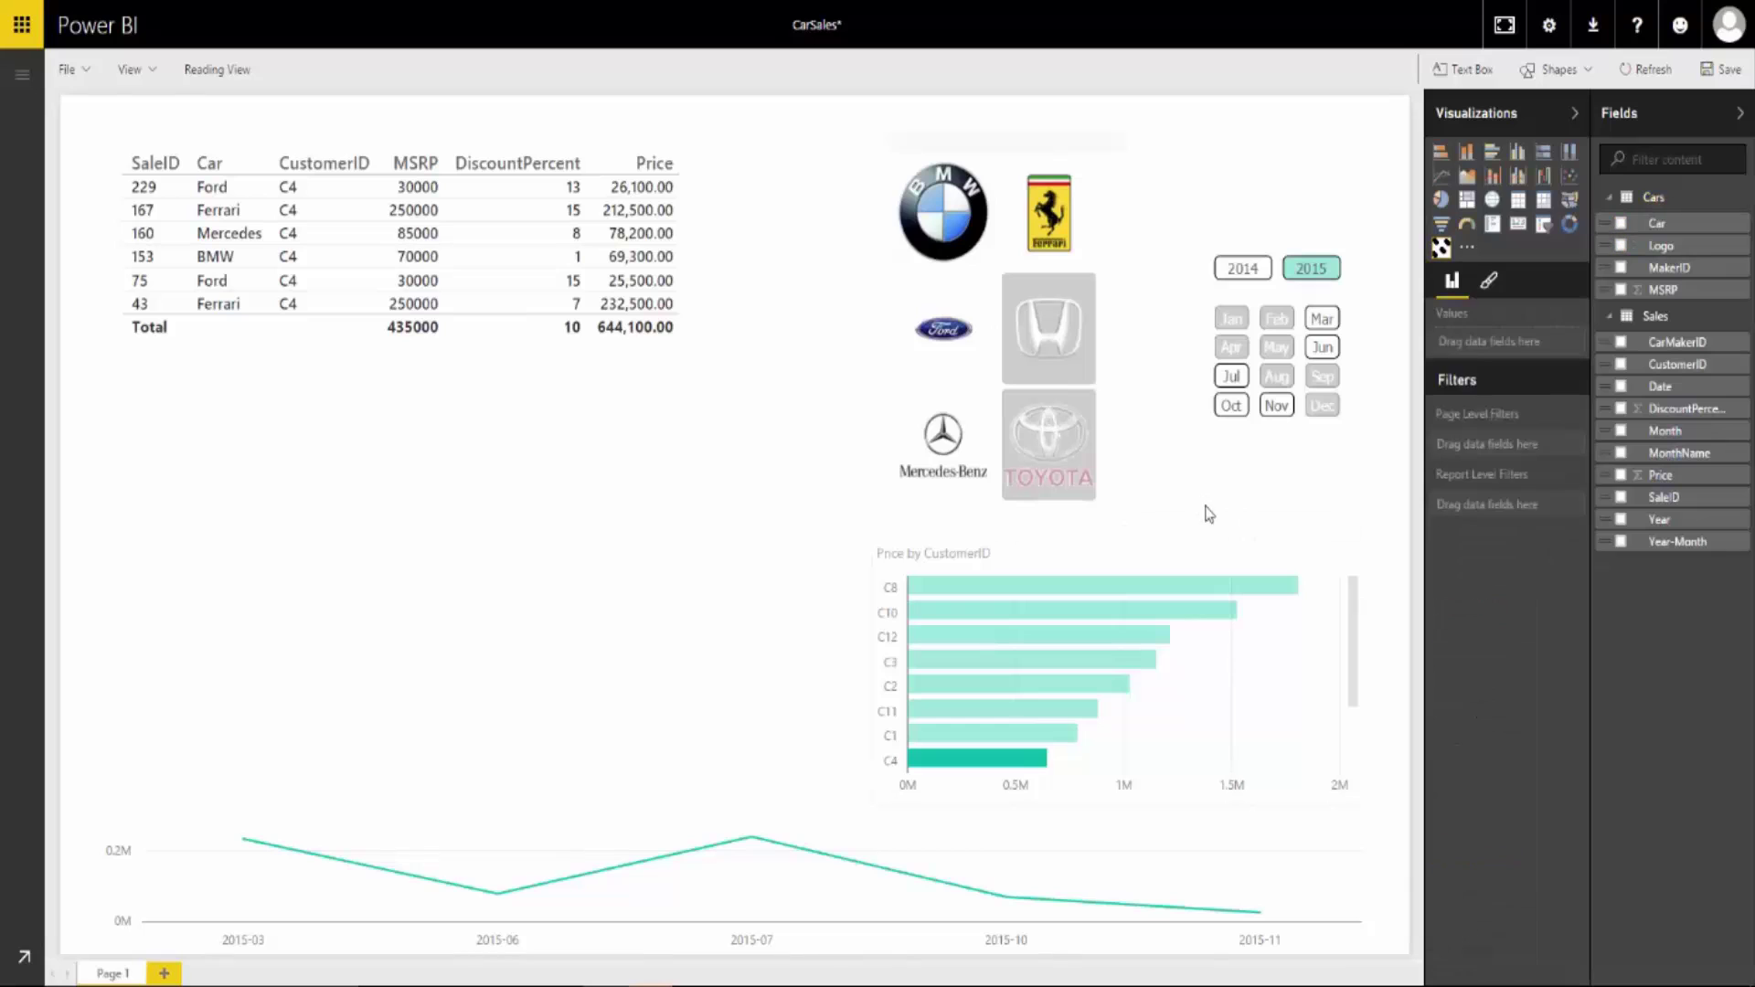
Step: Clear the C4 selection in the customer chart and filter by the BMW, Ferrari and Honda logos in turn, ending on Honda
click(1036, 762)
click(957, 218)
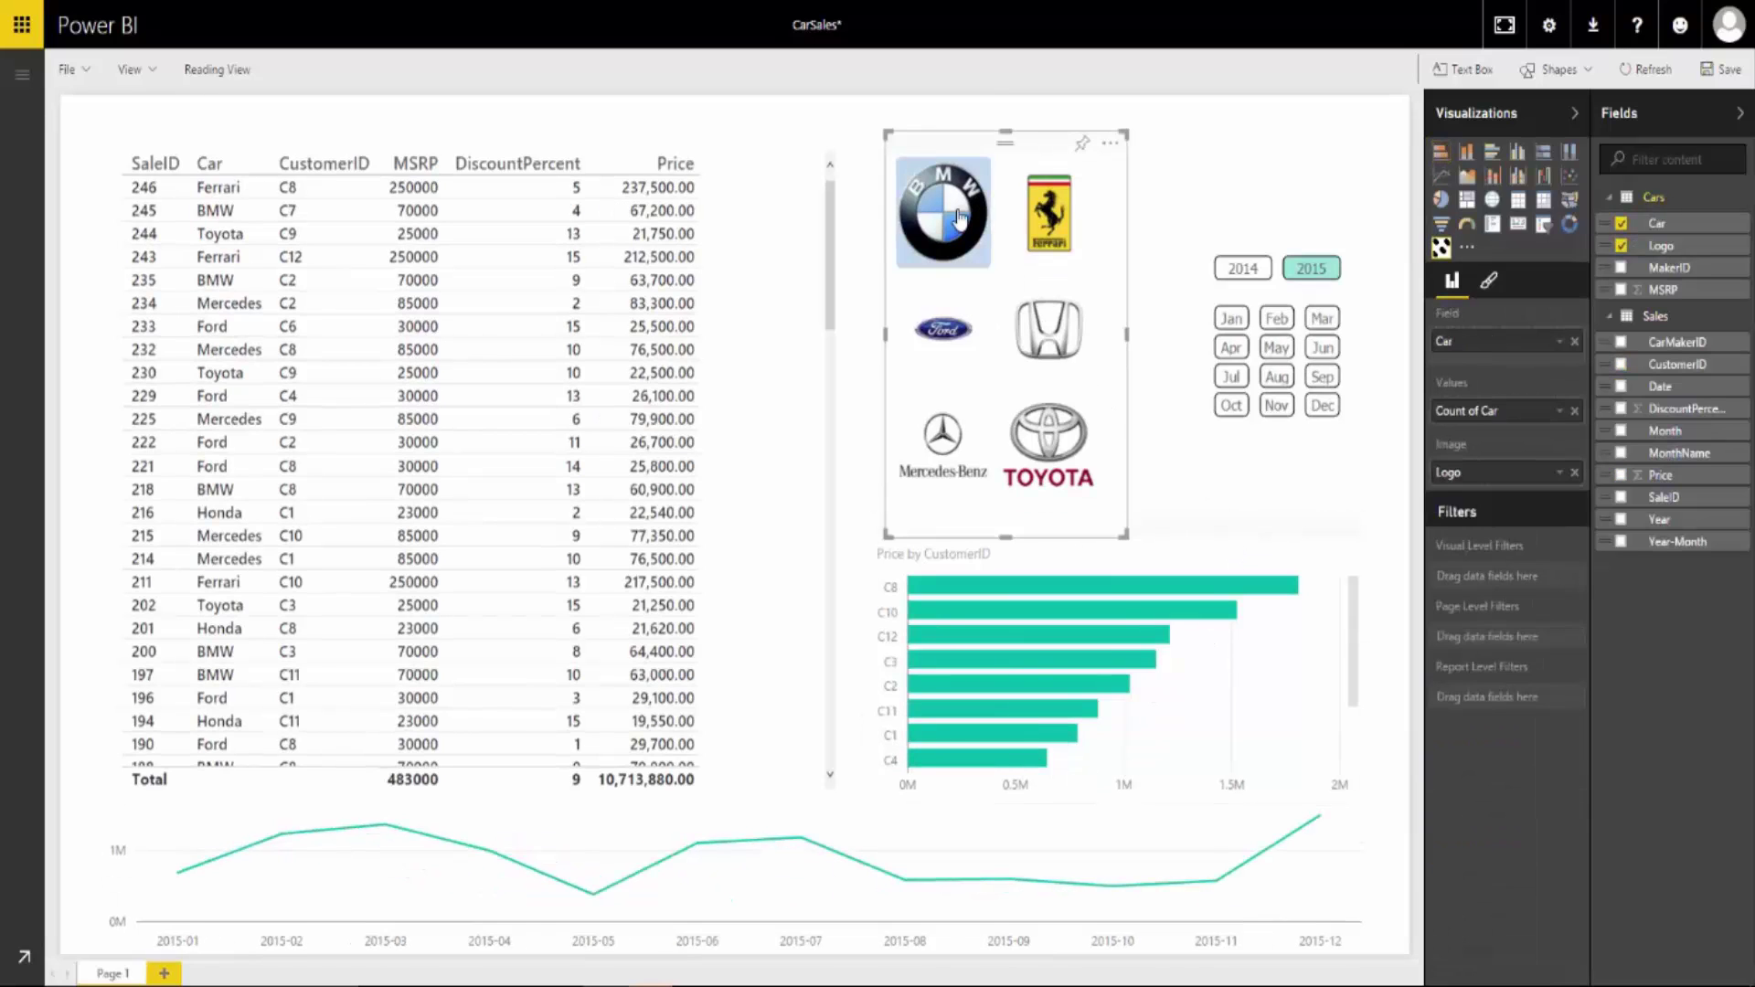
click(1038, 208)
click(1049, 338)
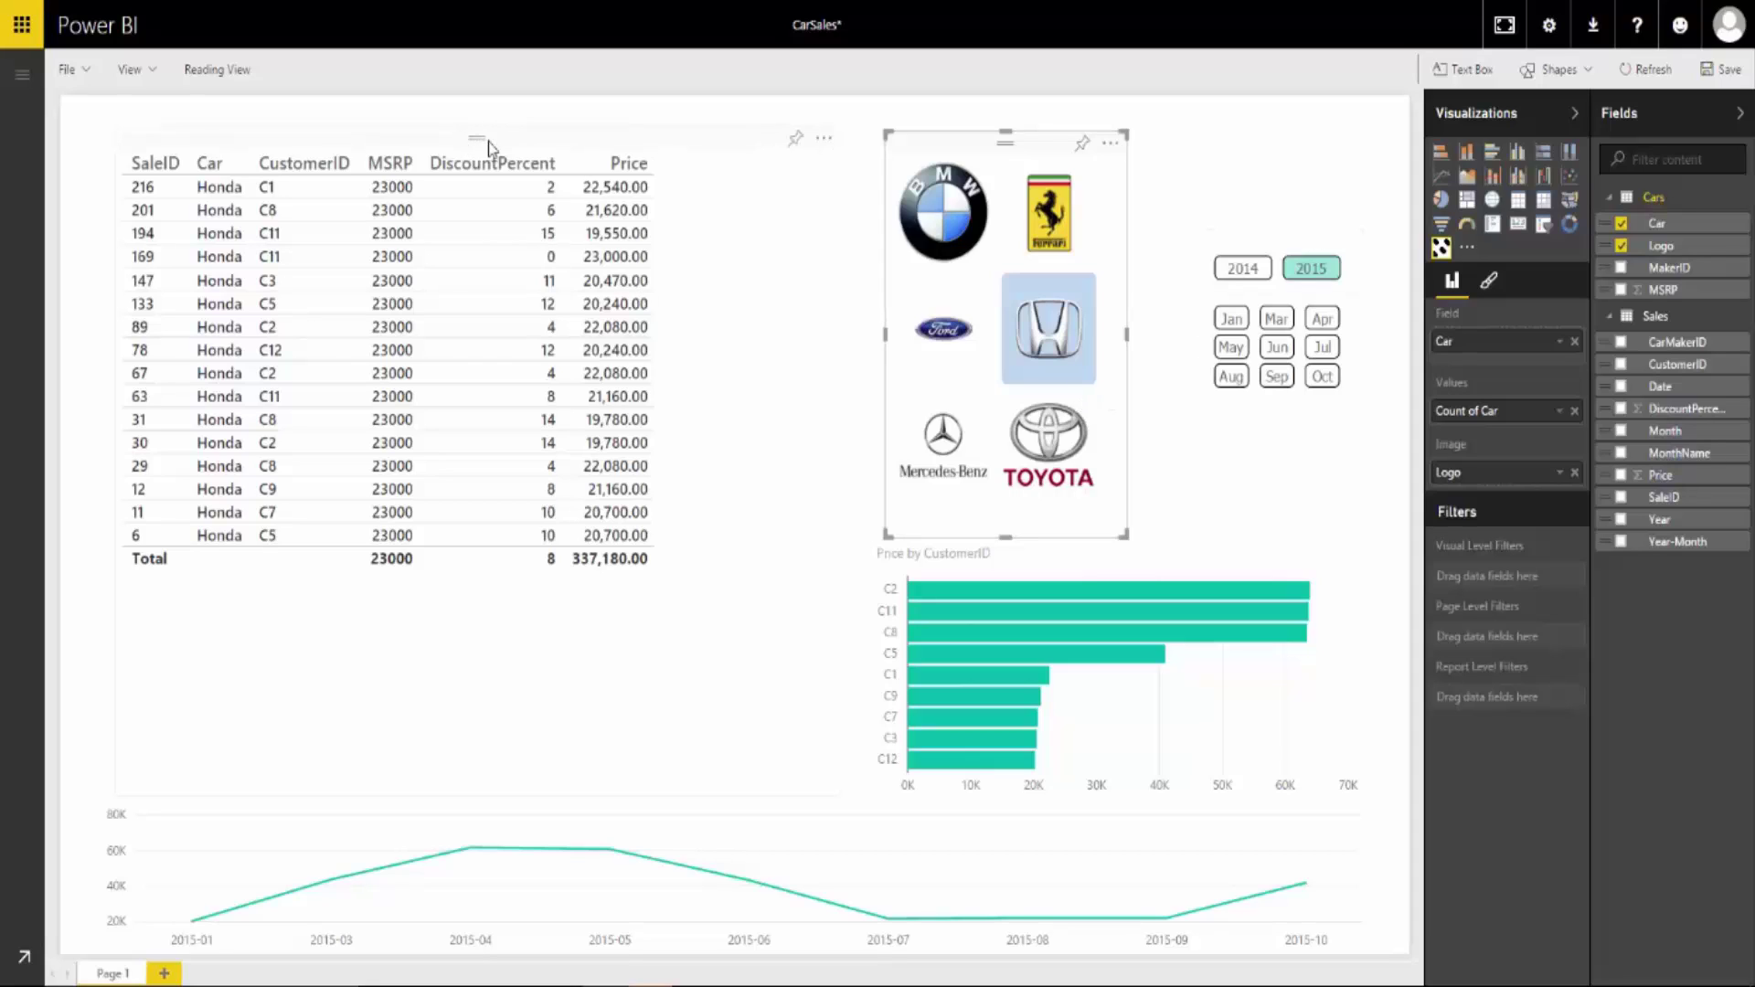
Step: Move the sales table down to just above the line chart and place the Car slicer in the space freed at its upper edge
drag(447, 151, 446, 416)
drag(900, 170, 293, 204)
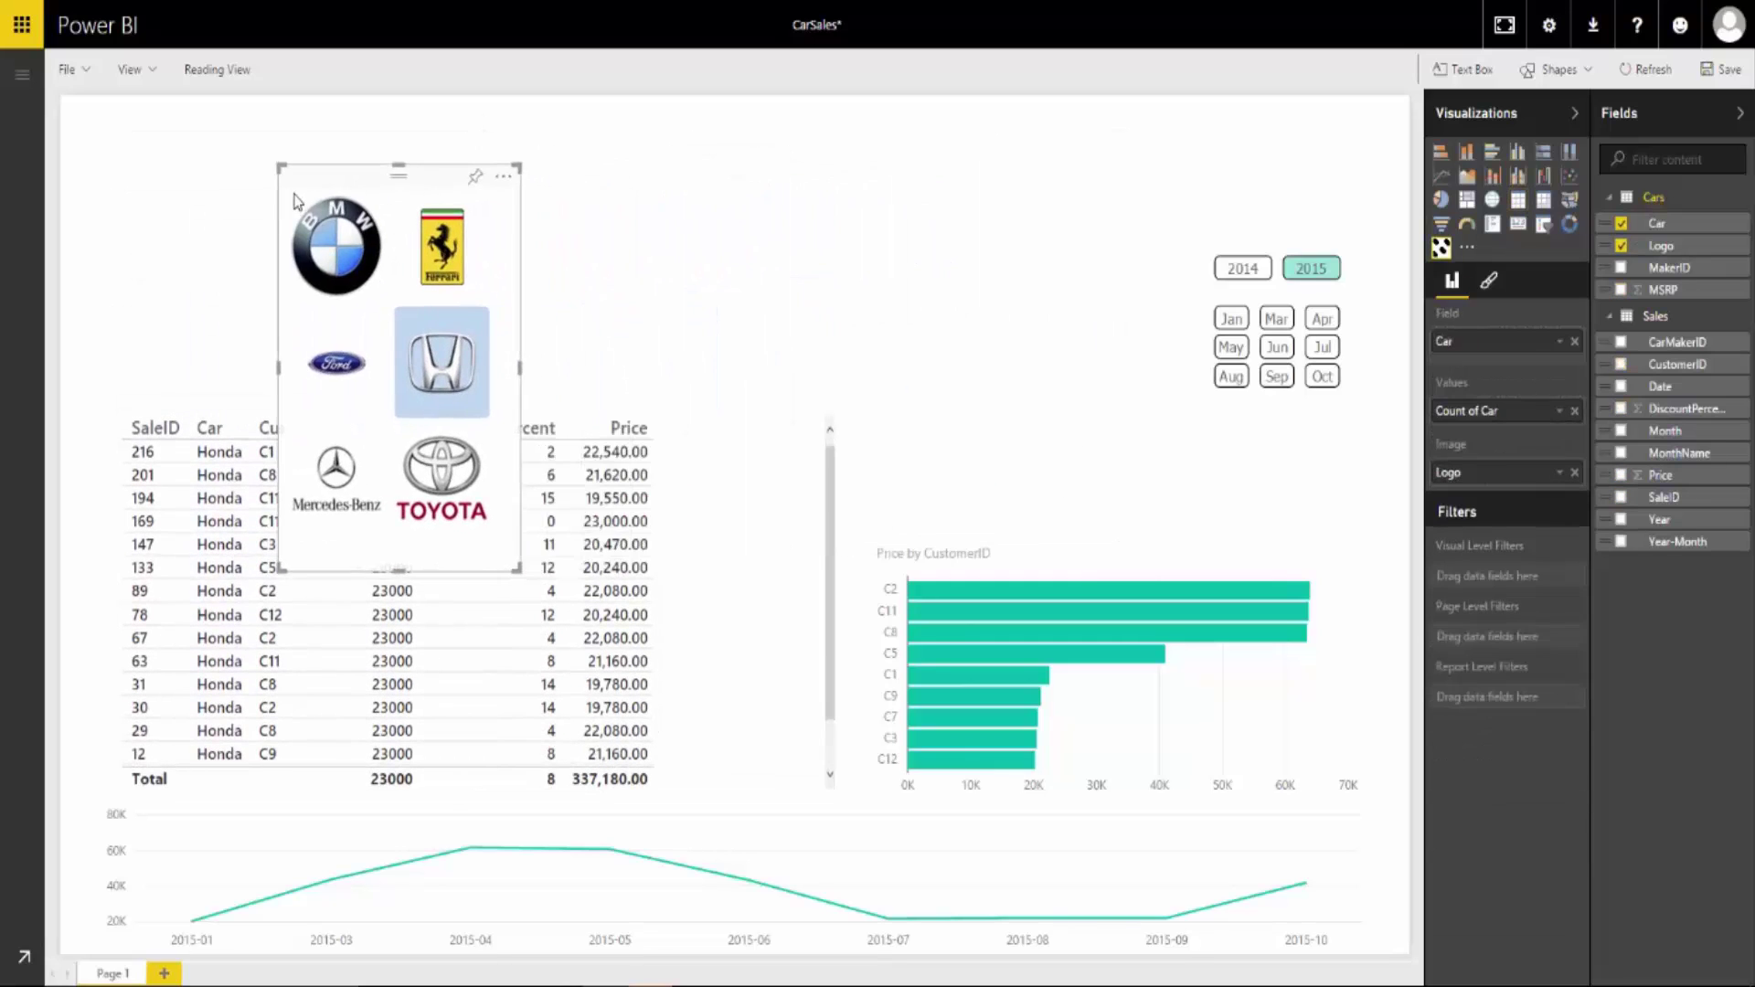
Step: Turn on the Car slicer's horizontal layout, then reshape it into a wide single row of logos along the page's upper edge
click(1488, 280)
click(1472, 317)
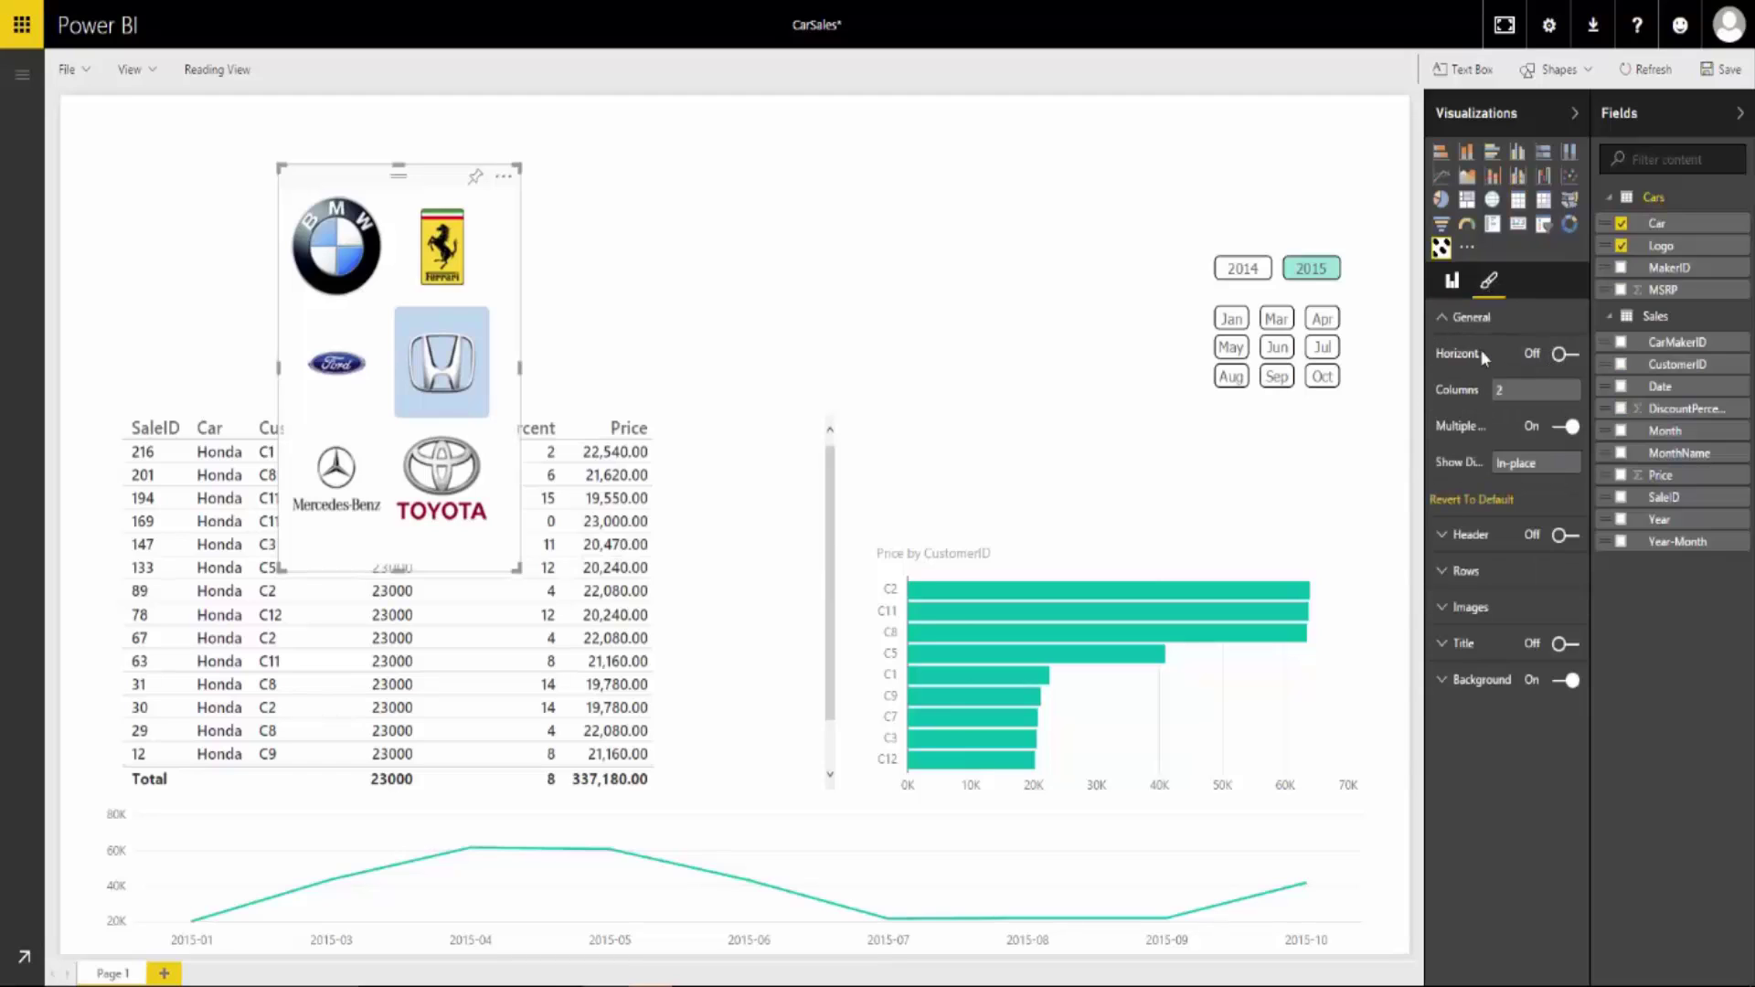
click(1568, 353)
drag(519, 567, 1092, 331)
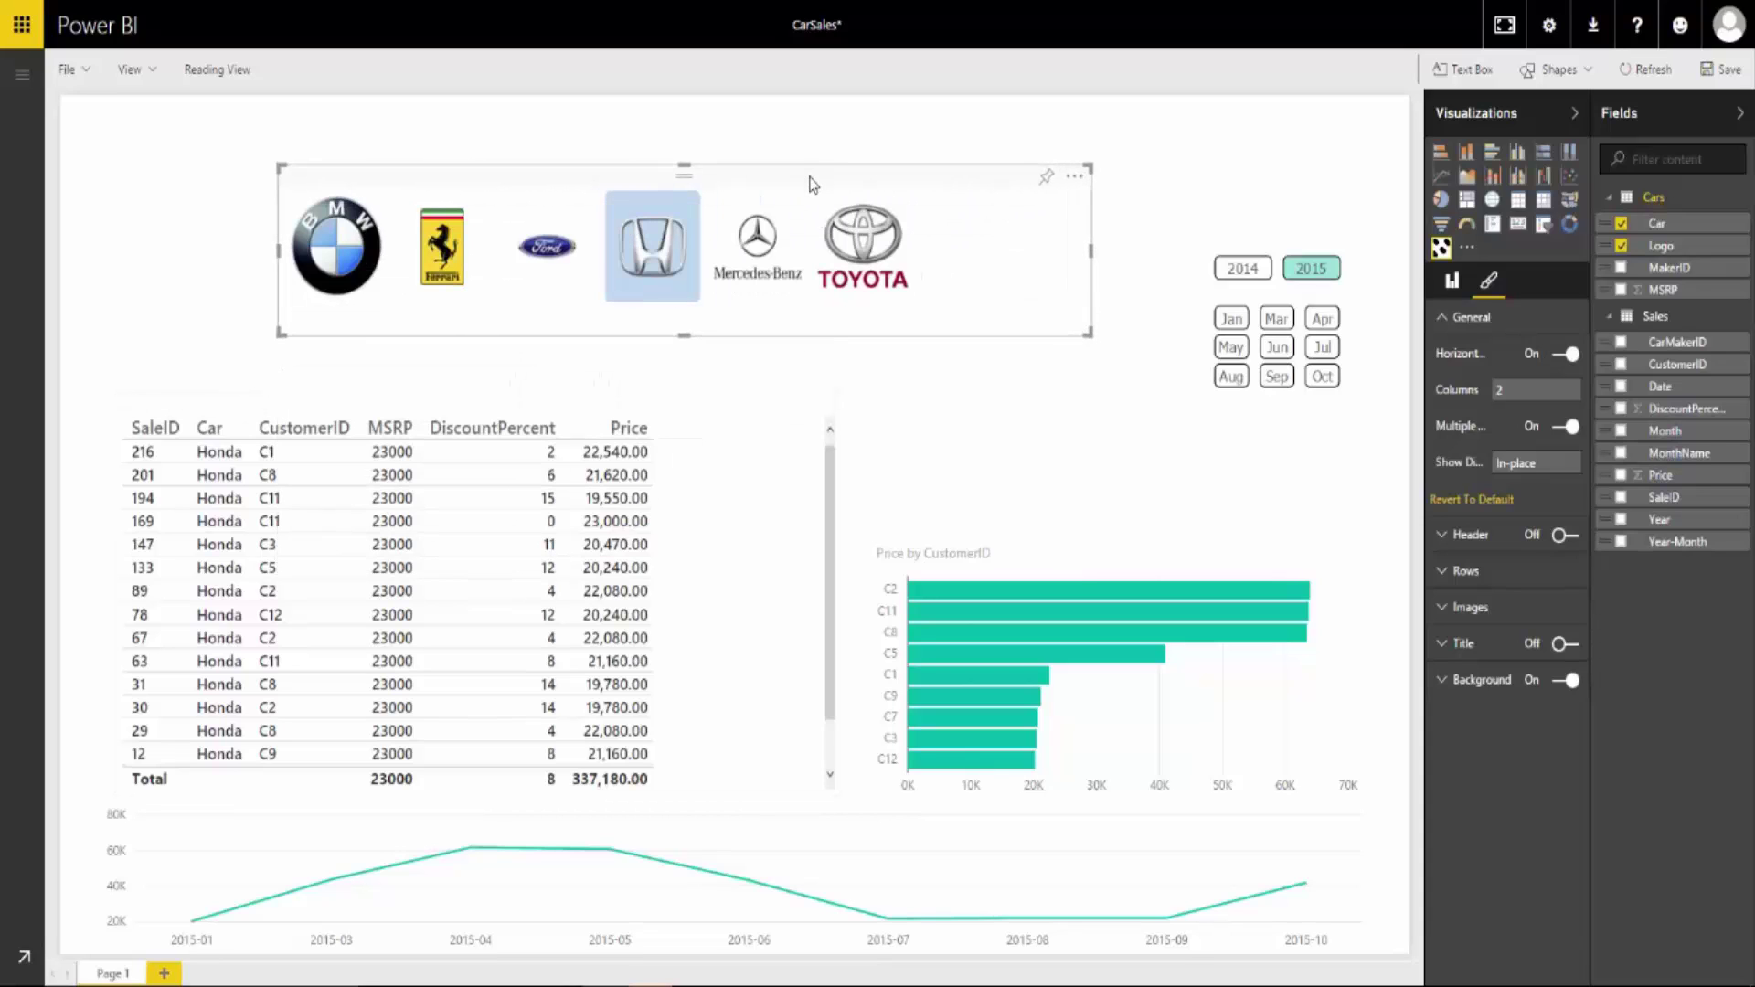
drag(810, 180, 887, 111)
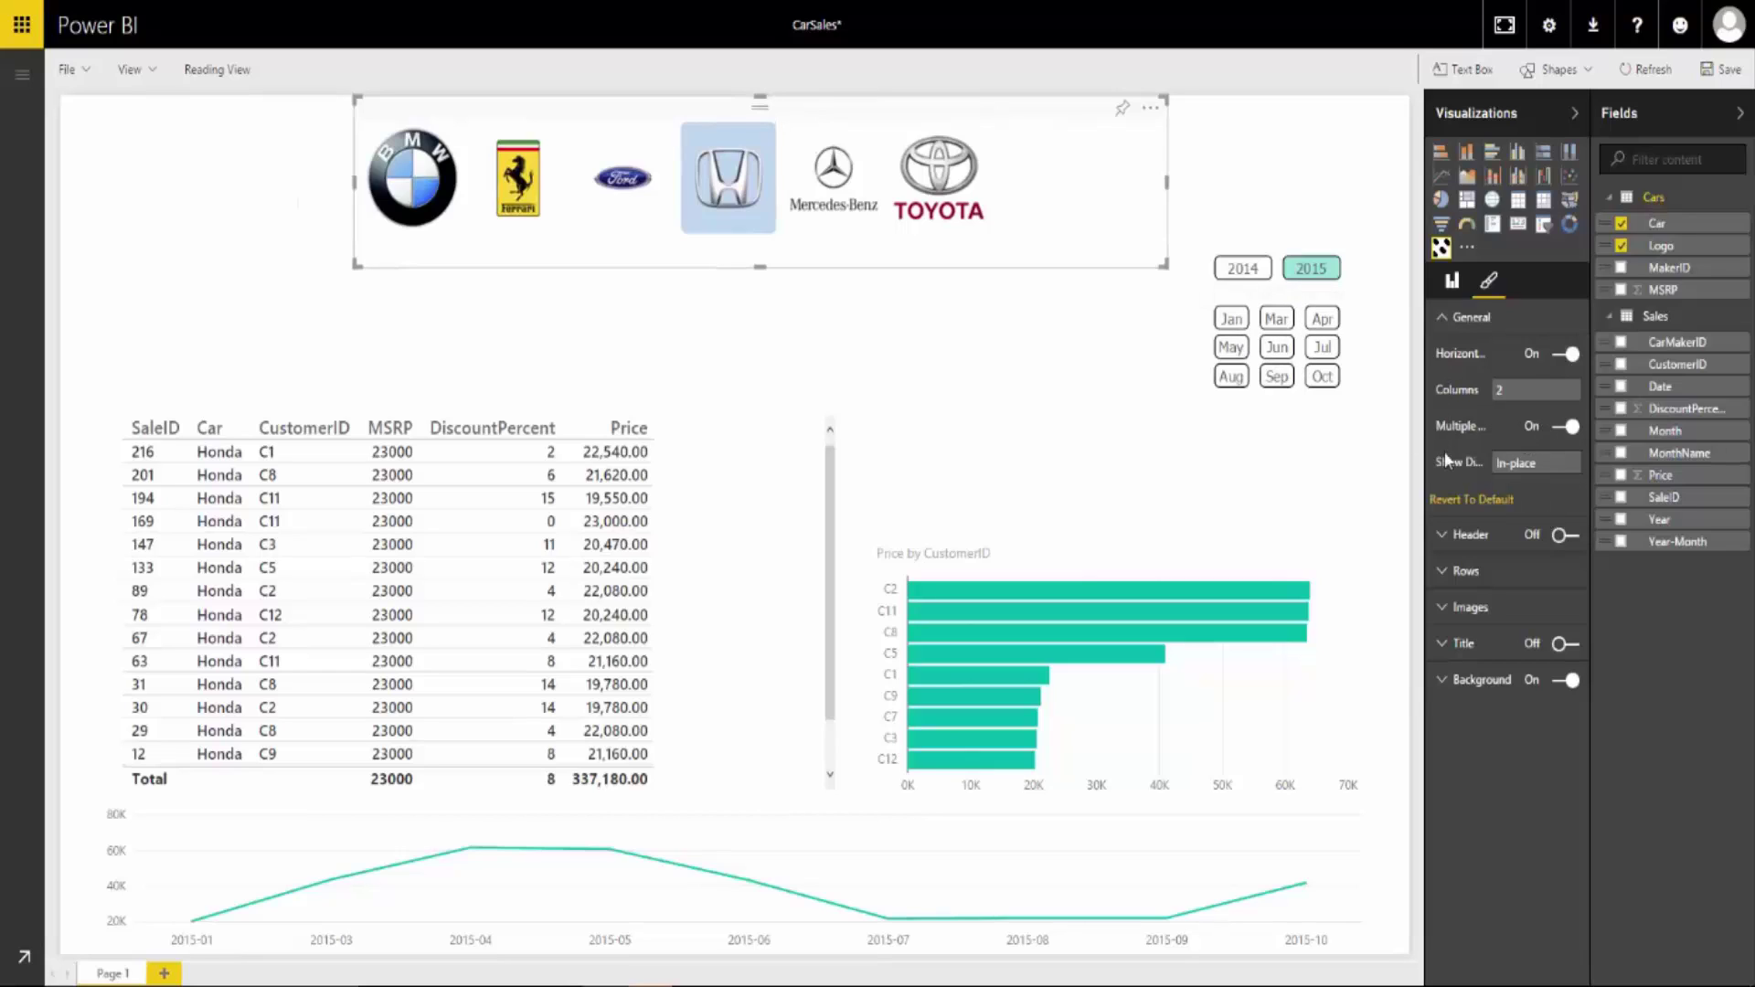
Step: Set the Car slicer's button width to 150 and widen the slicer so all six logos fit without scrolling
click(1464, 574)
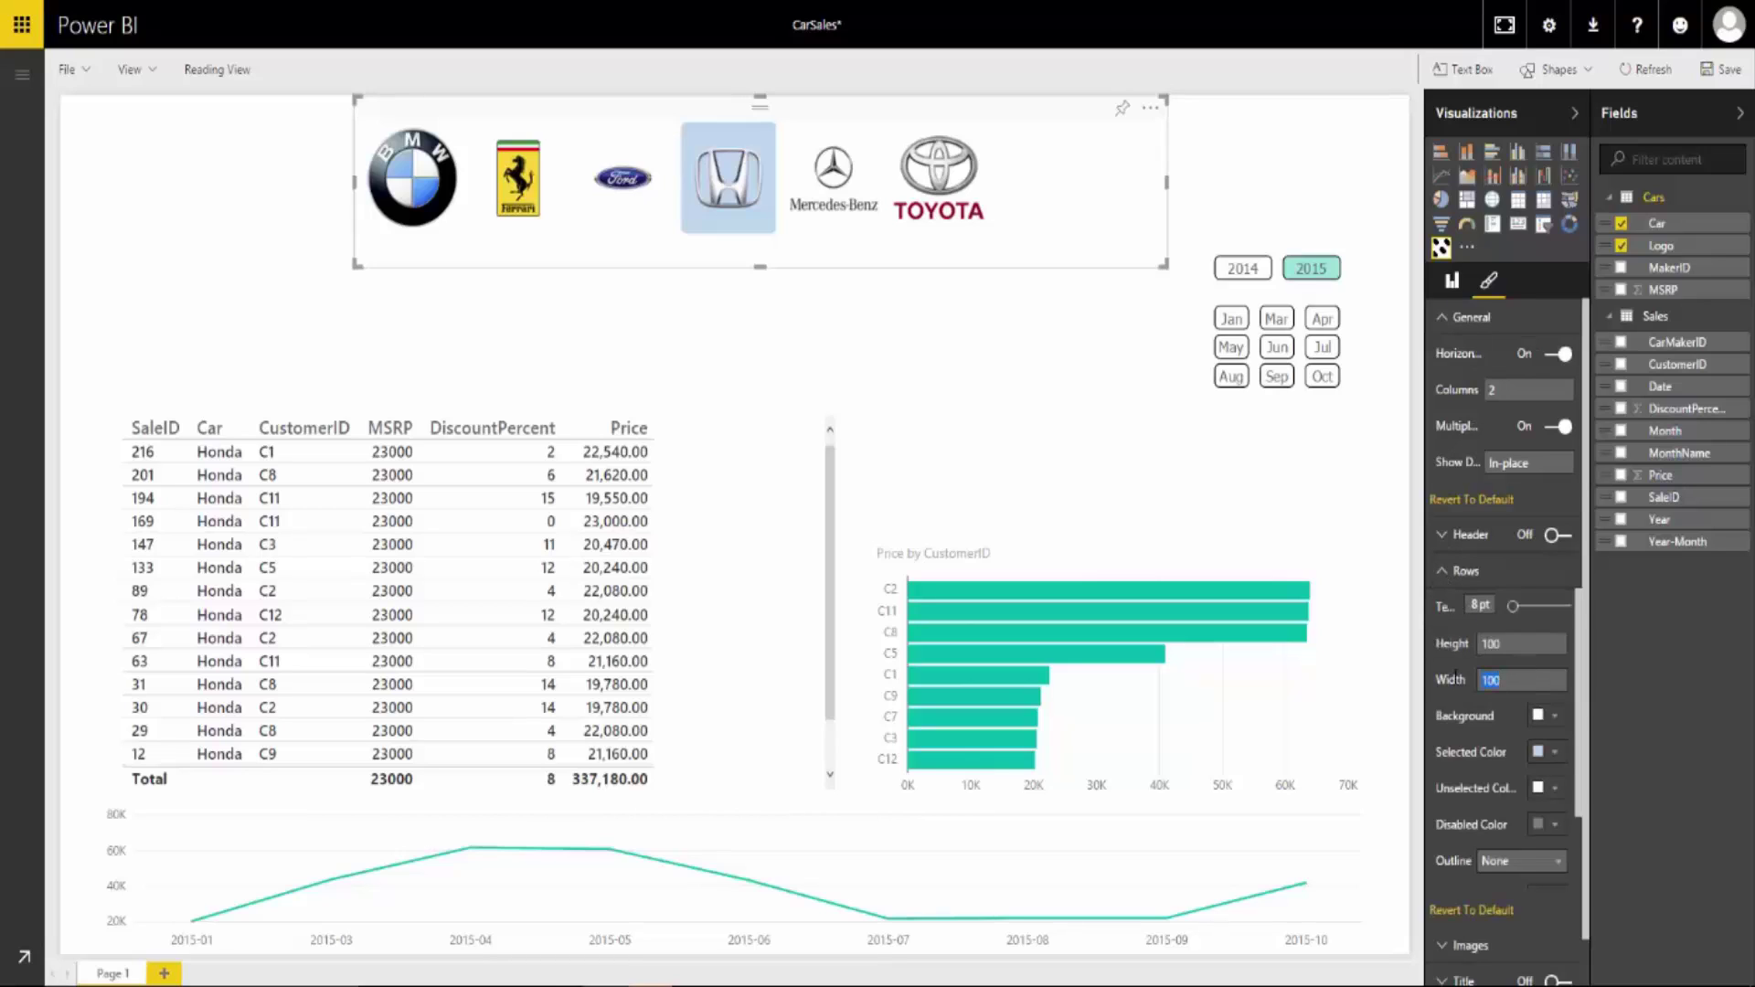
text(150)
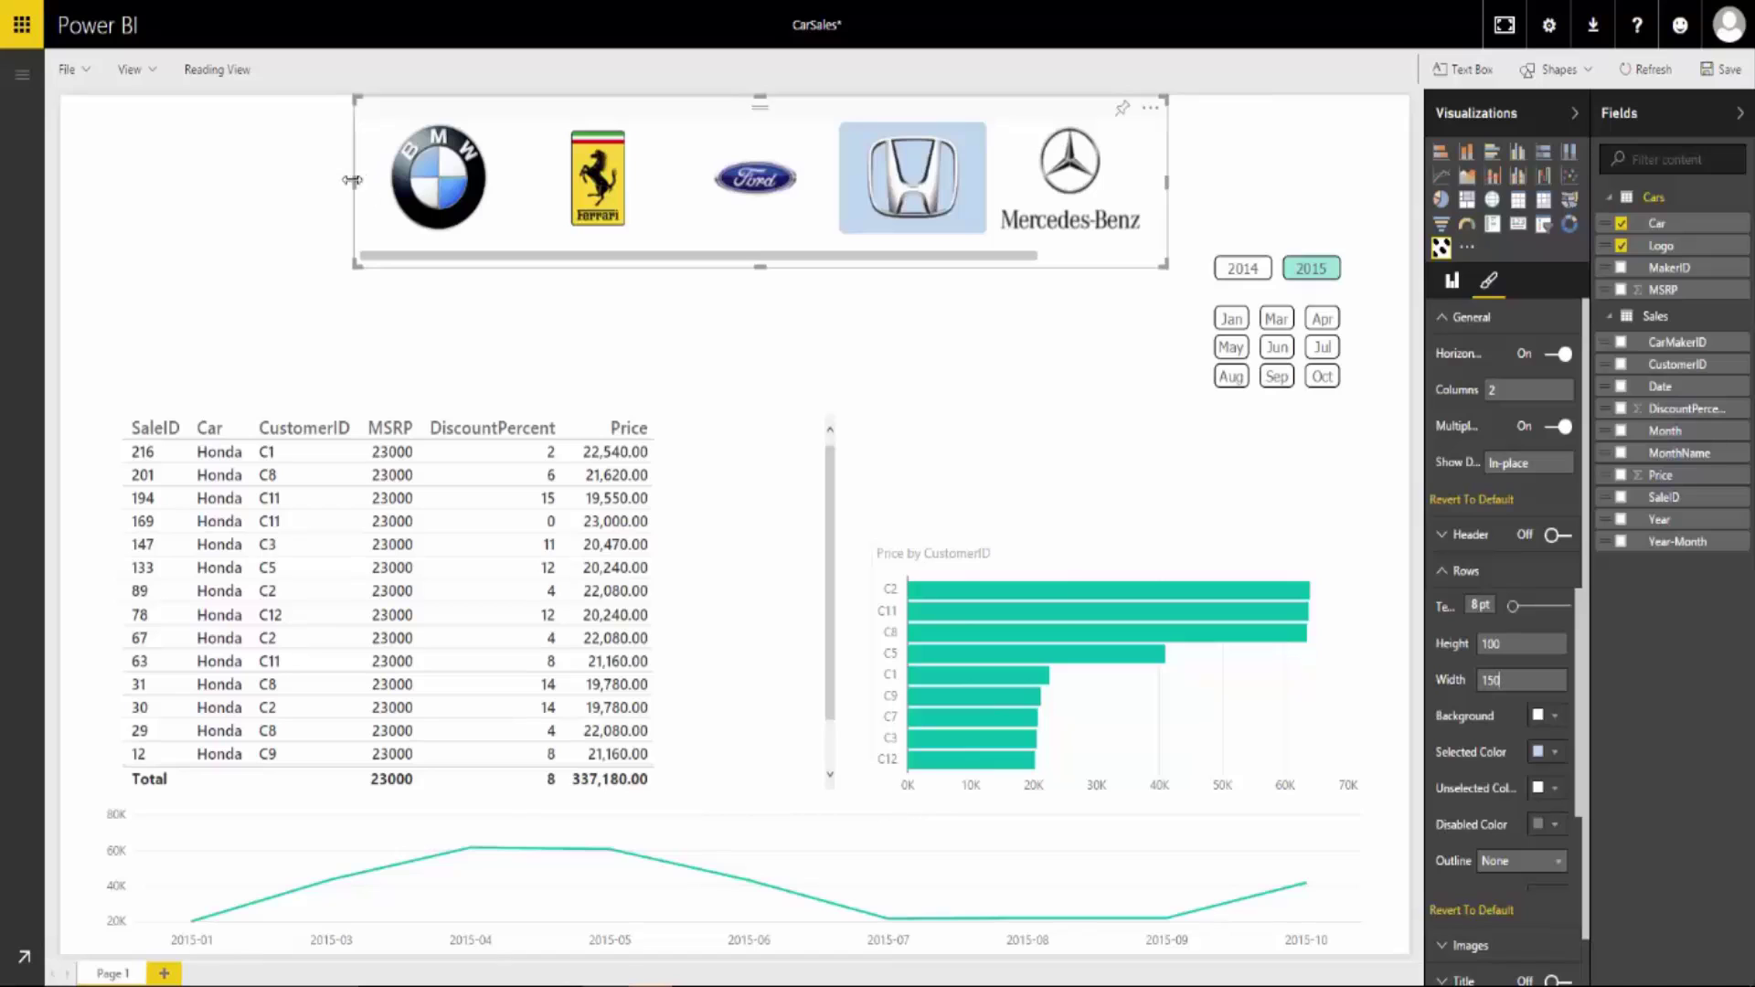
drag(354, 181, 188, 183)
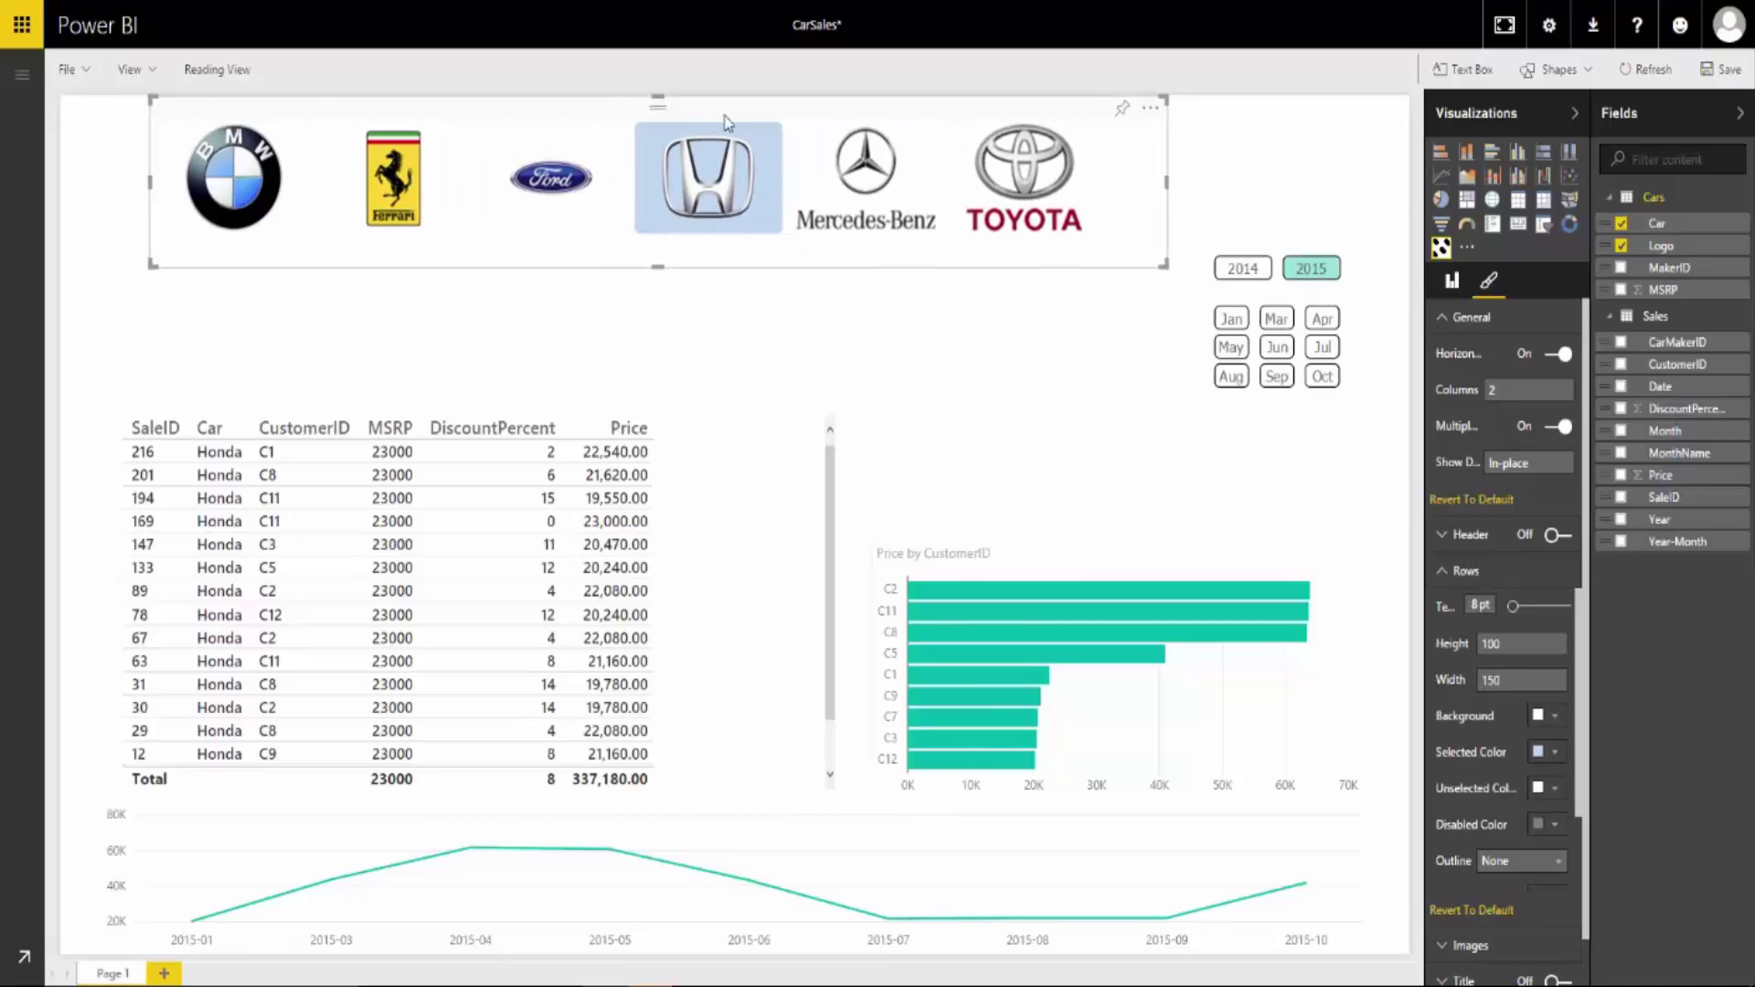
Step: Center the Car slicer across the page's upper edge and move the Year slicer beneath it, beside the month buttons
drag(724, 116, 804, 120)
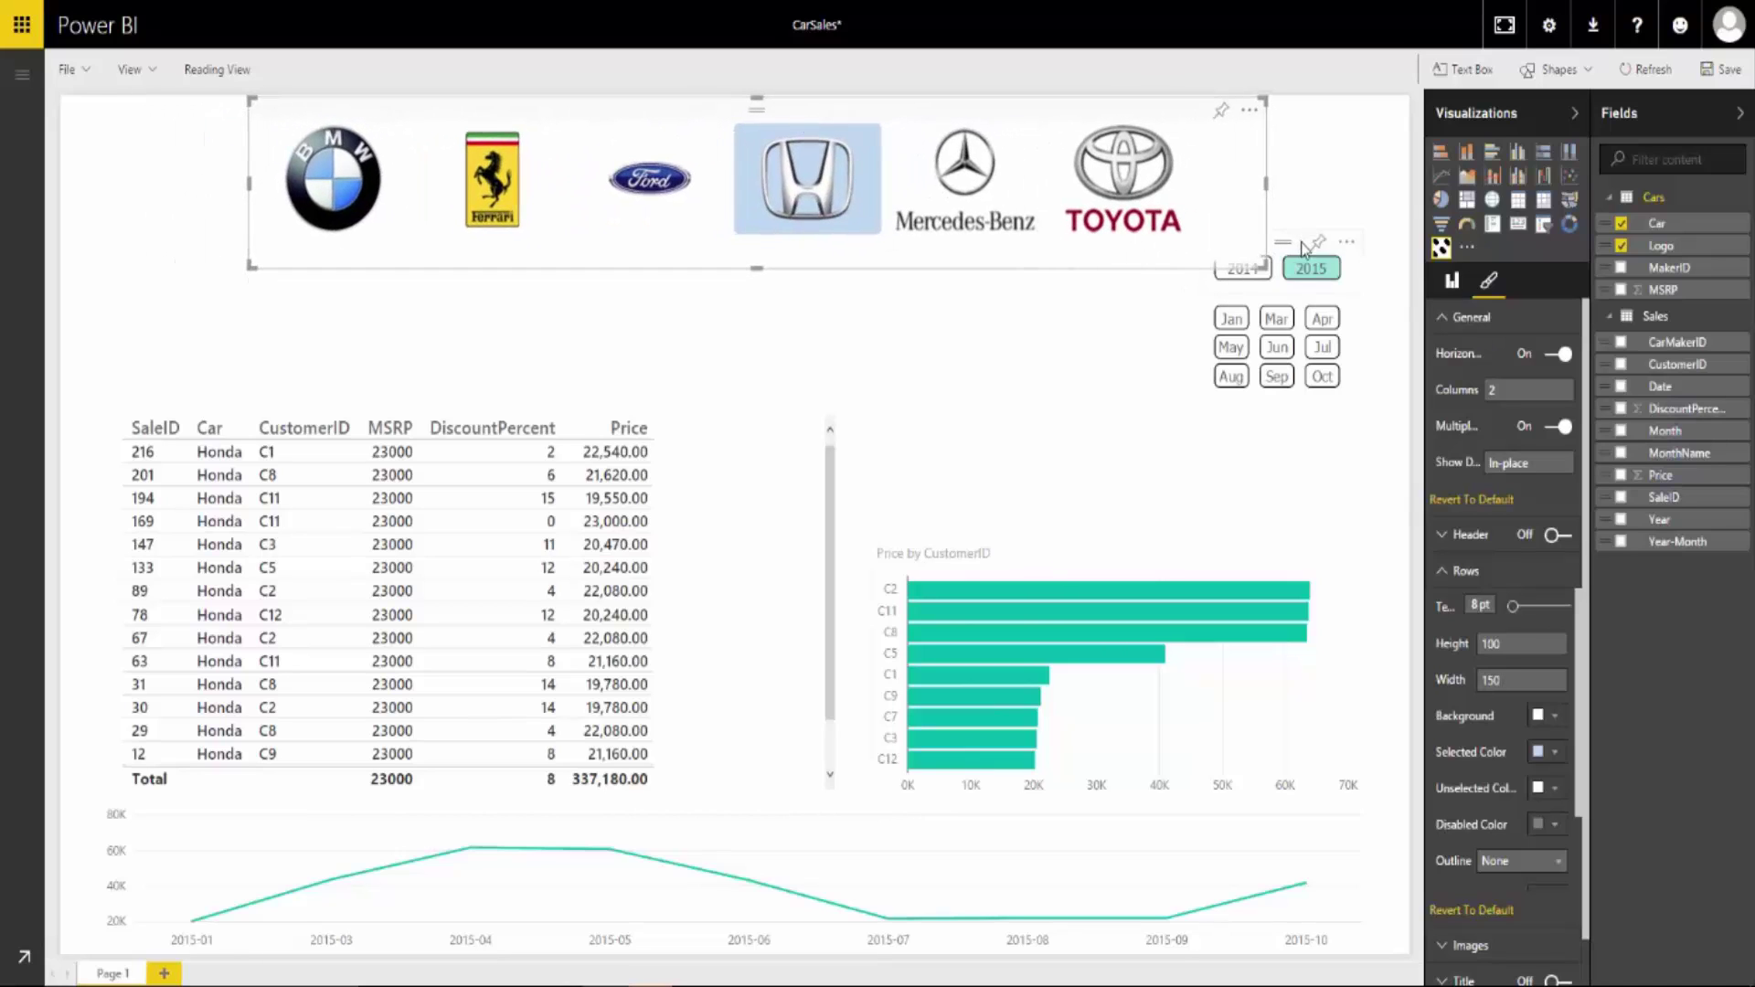
drag(1304, 249, 1051, 326)
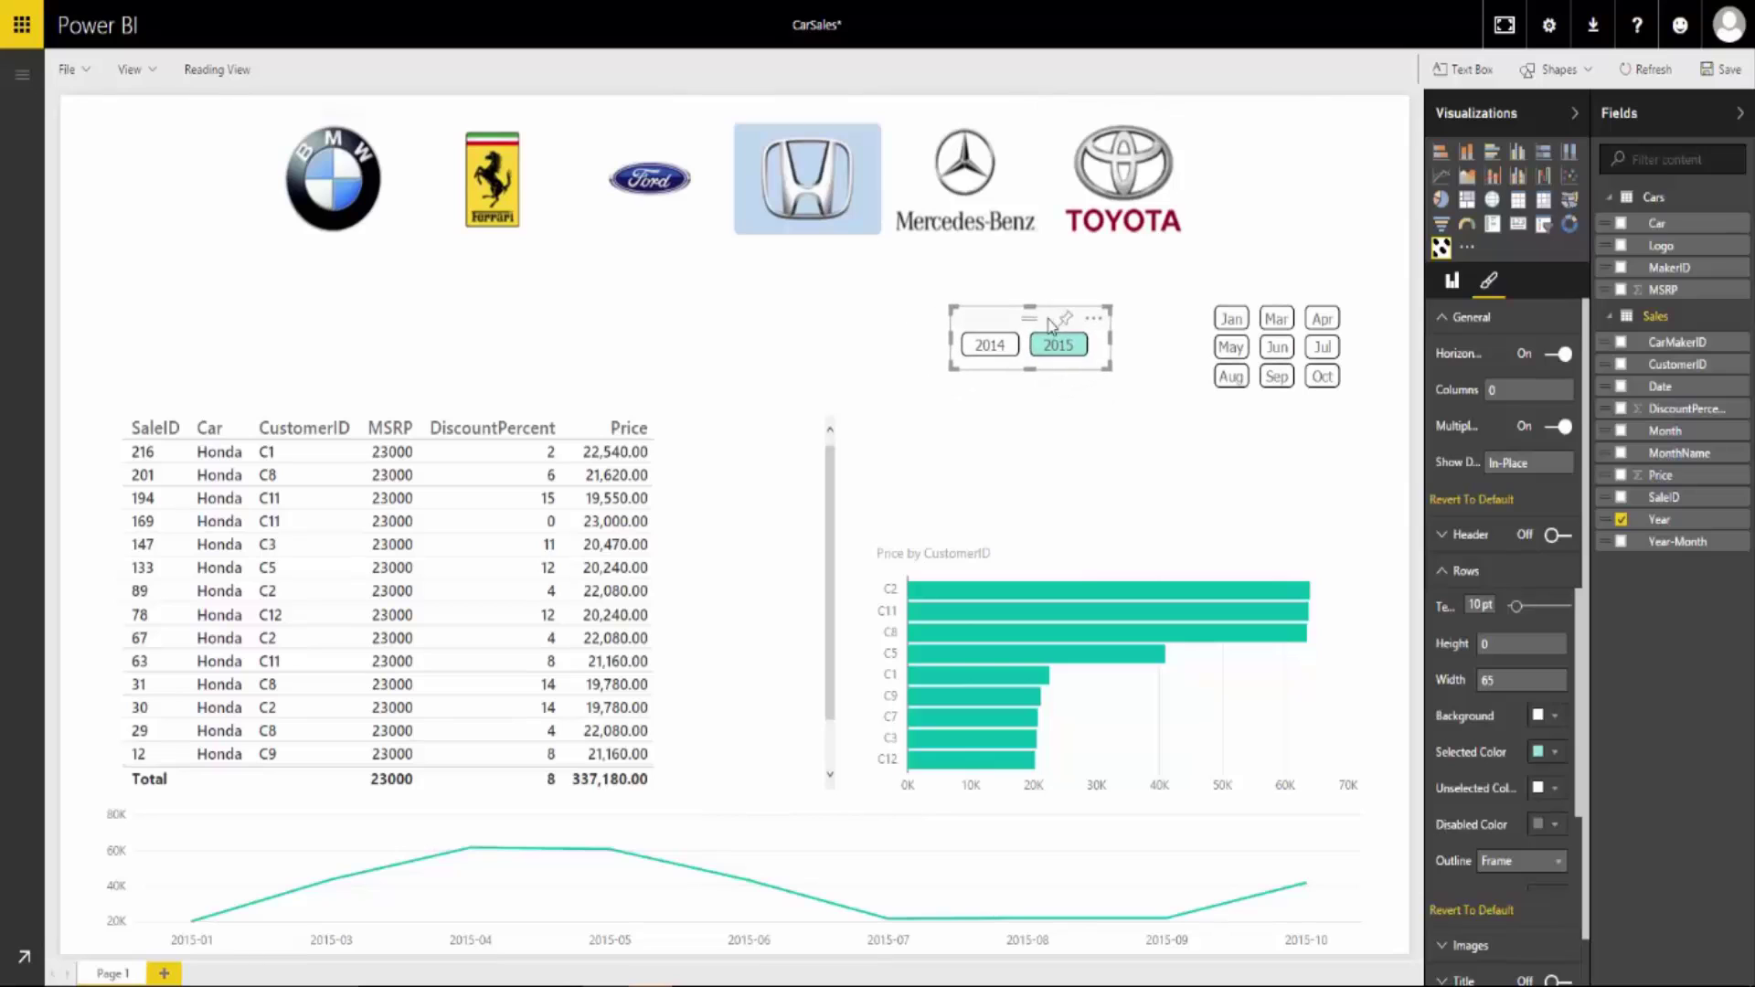
Step: Filter the report by the Ferrari, Ford and Honda logos in turn, ending on Honda, and deselect the slicer visual
click(477, 179)
click(651, 187)
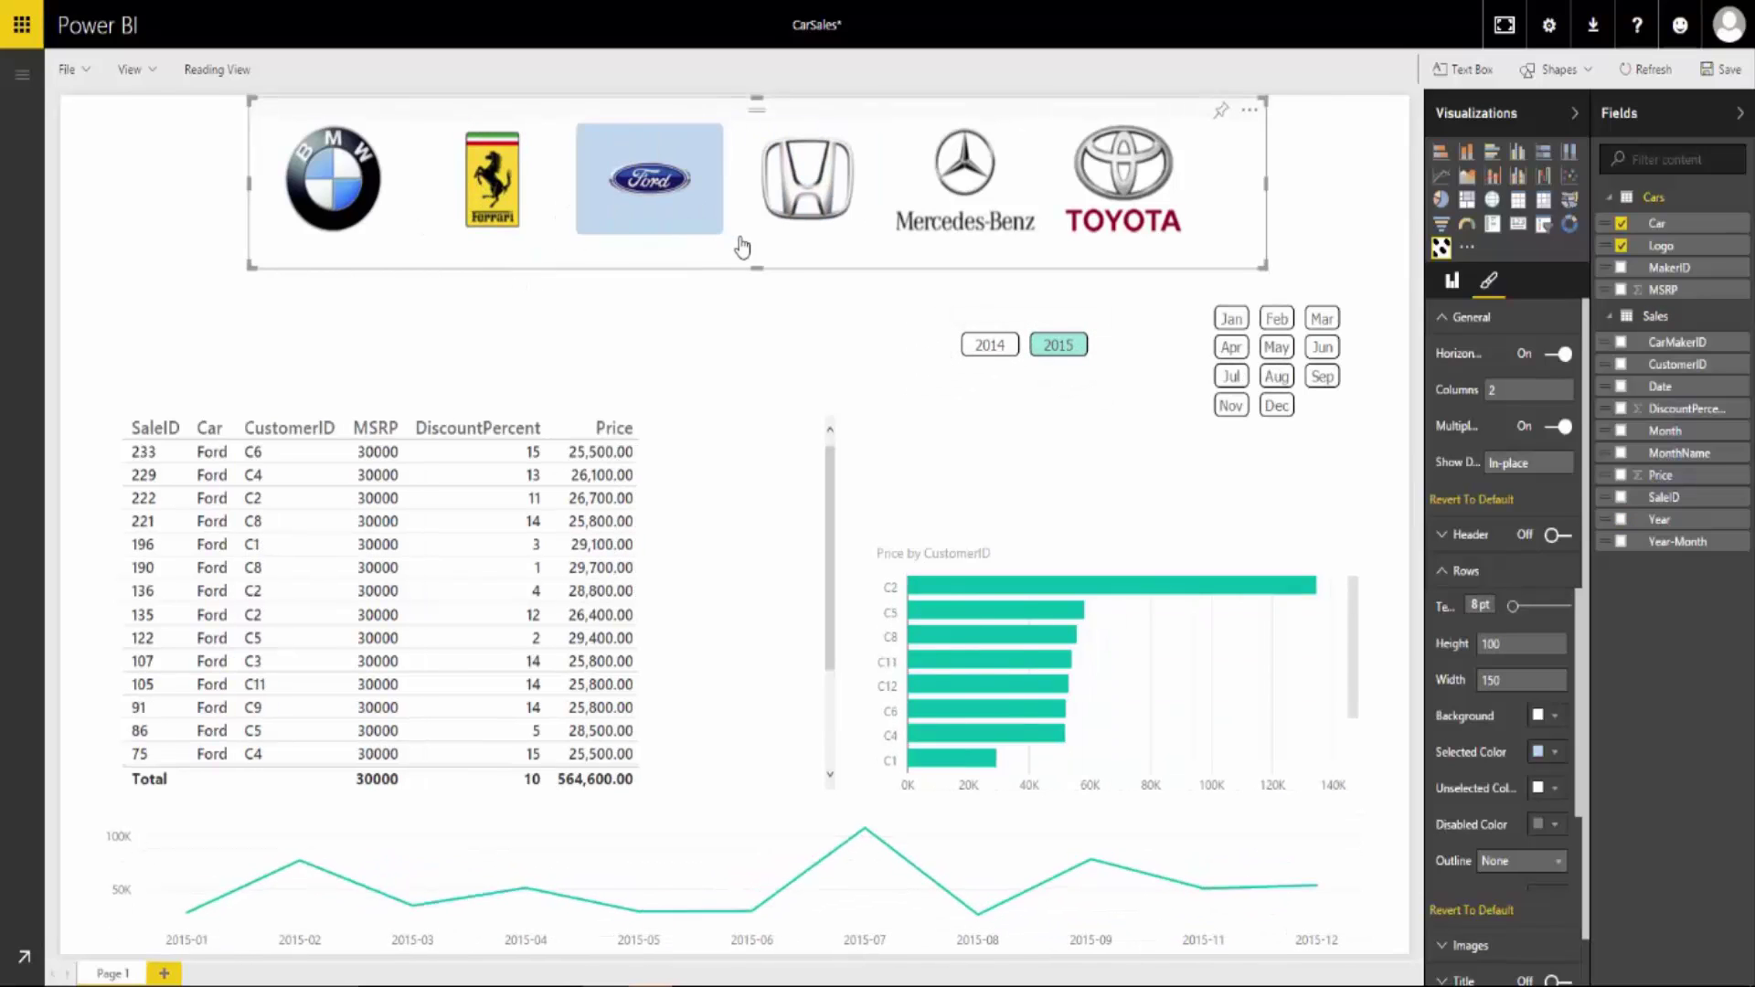
click(820, 194)
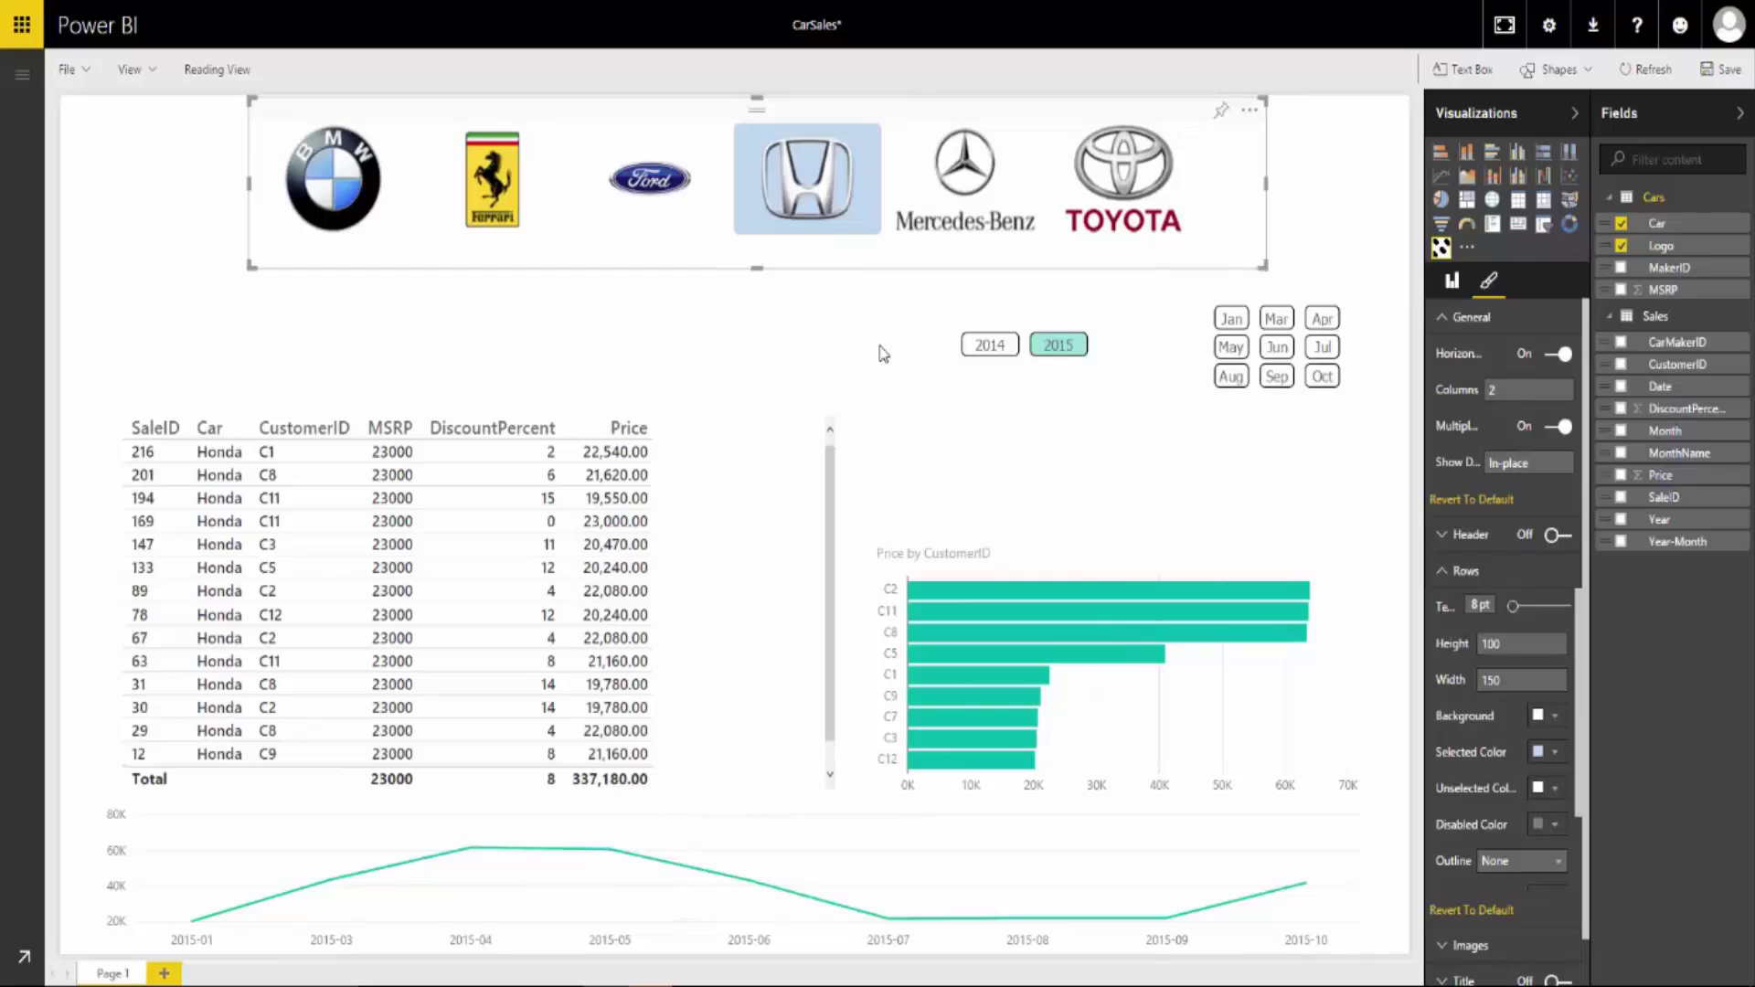
click(882, 354)
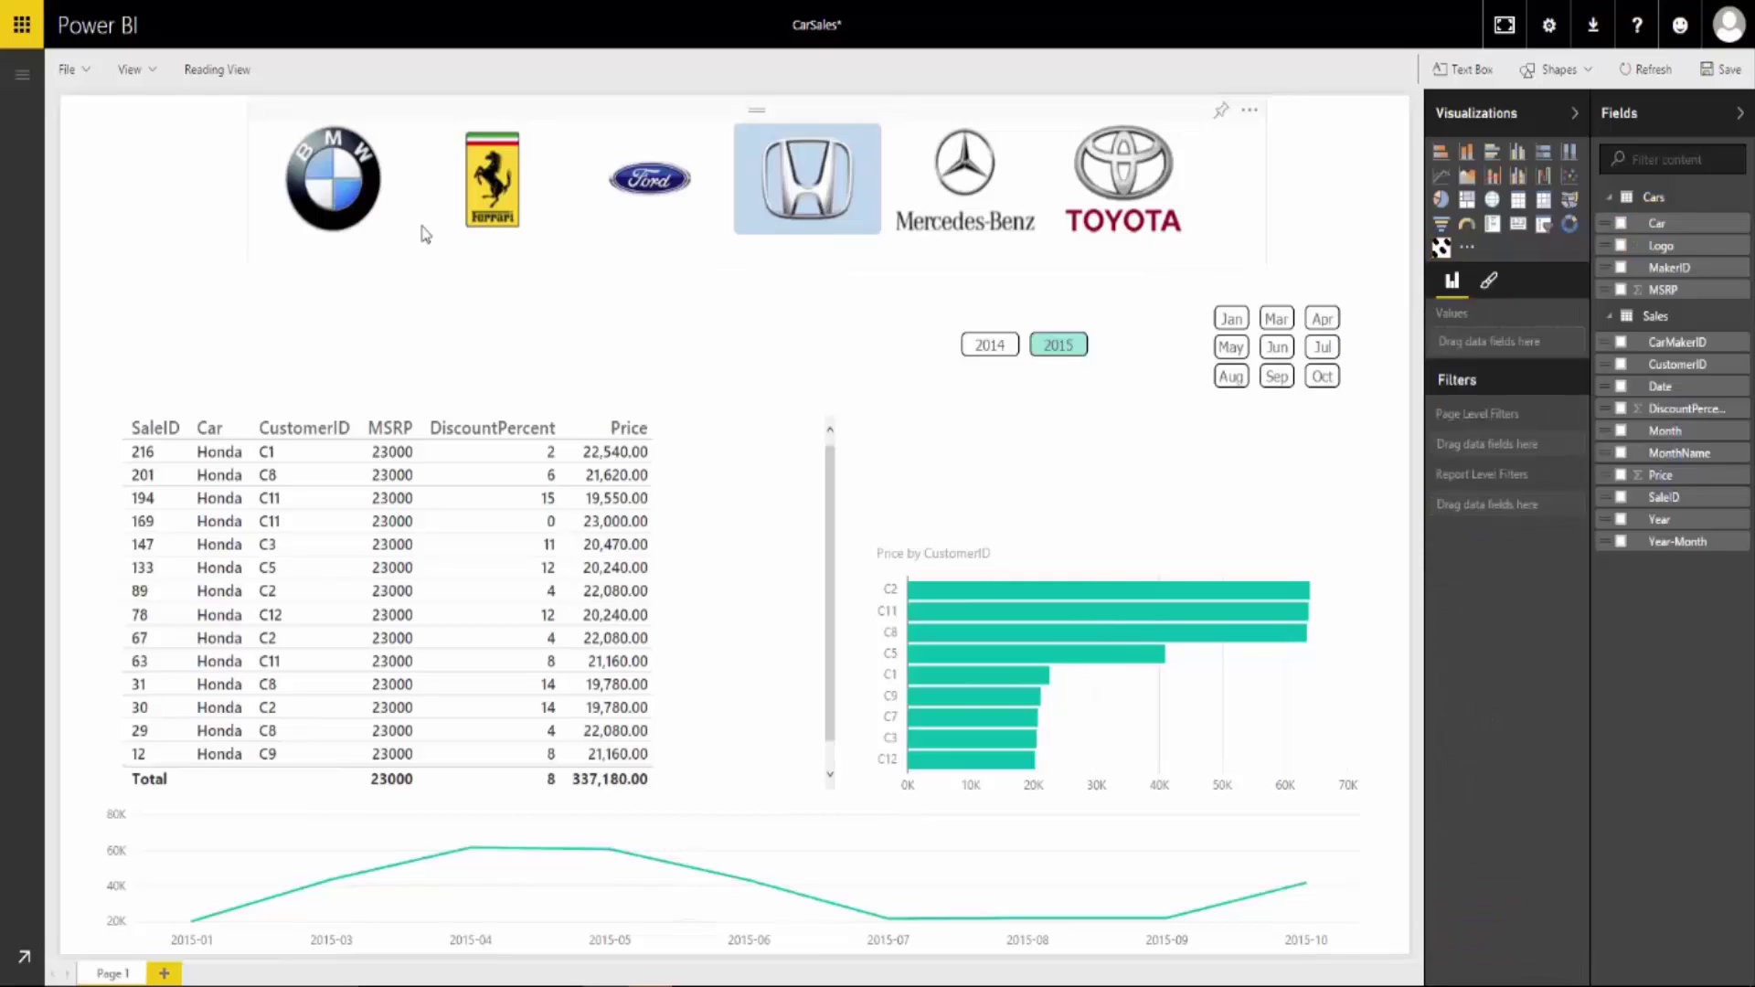